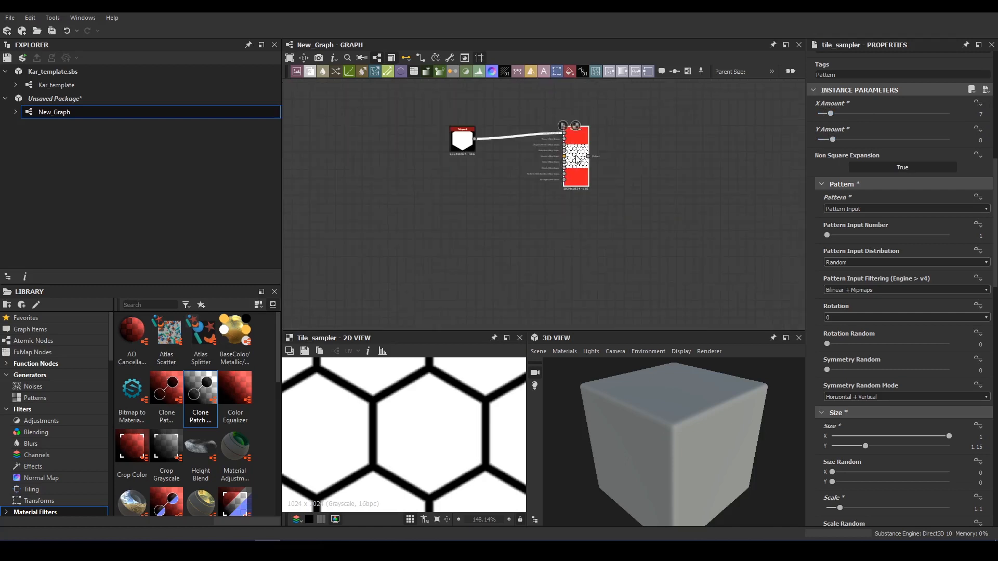
- Raise the Tile Sampler's Color Random to its maximum and set its Scale to 1.14
{"action": "left_click", "coordinate": [355, 210]}
{"action": "key", "text": "space"}
{"action": "left_click", "coordinate": [543, 133]}
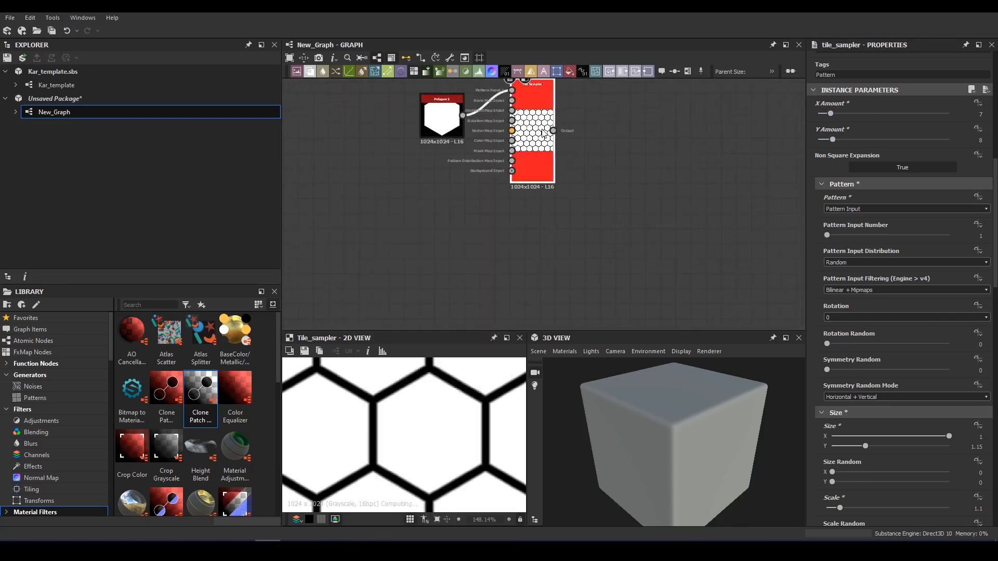
{"action": "scroll", "coordinate": [843, 358], "scroll_direction": "down", "scroll_amount": 3}
{"action": "left_click_drag", "start_coordinate": [842, 352], "coordinate": [840, 353]}
{"action": "scroll", "coordinate": [853, 395], "scroll_direction": "down", "scroll_amount": 20}
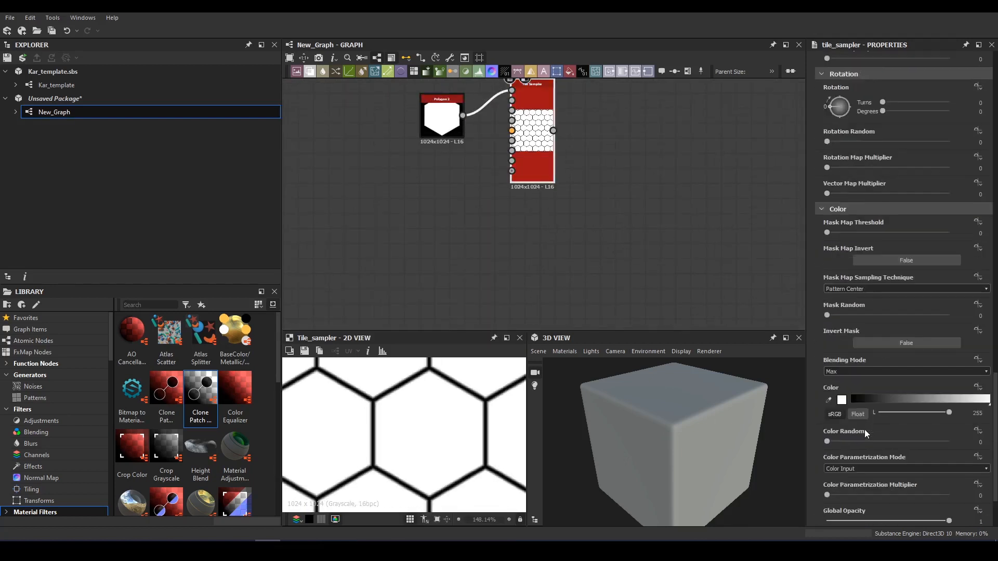
{"action": "left_click_drag", "start_coordinate": [827, 441], "coordinate": [949, 441]}
{"action": "scroll", "coordinate": [858, 198], "scroll_direction": "up", "scroll_amount": 7}
{"action": "left_click_drag", "start_coordinate": [827, 91], "coordinate": [825, 92]}
{"action": "scroll", "coordinate": [837, 116], "scroll_direction": "up", "scroll_amount": 3}
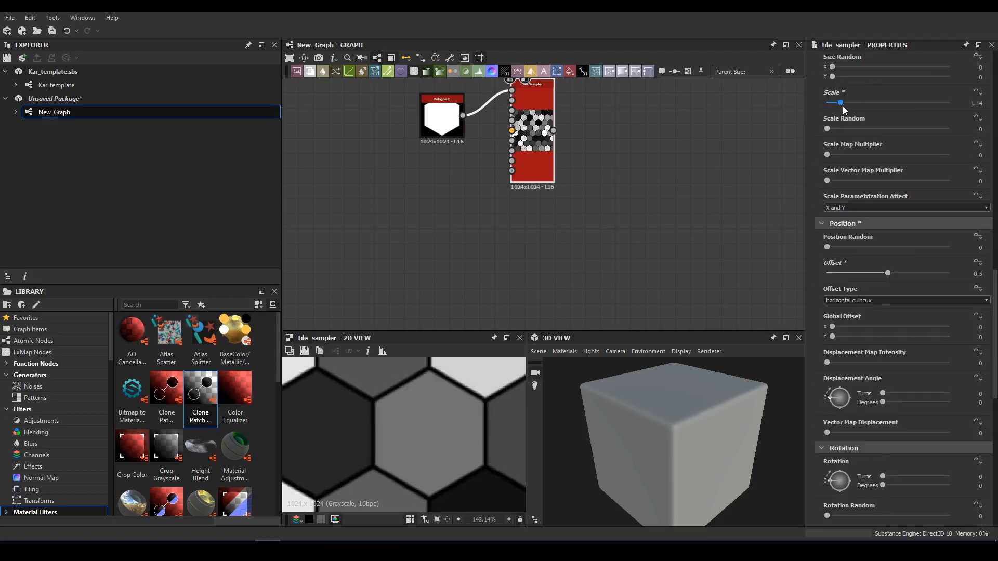
- Add an Edge Detect node with Edge Width 1 after the Tile Sampler, followed by a Flood Fill node
{"action": "left_click_drag", "start_coordinate": [554, 130], "coordinate": [554, 125]}
{"action": "left_click", "coordinate": [582, 134]}
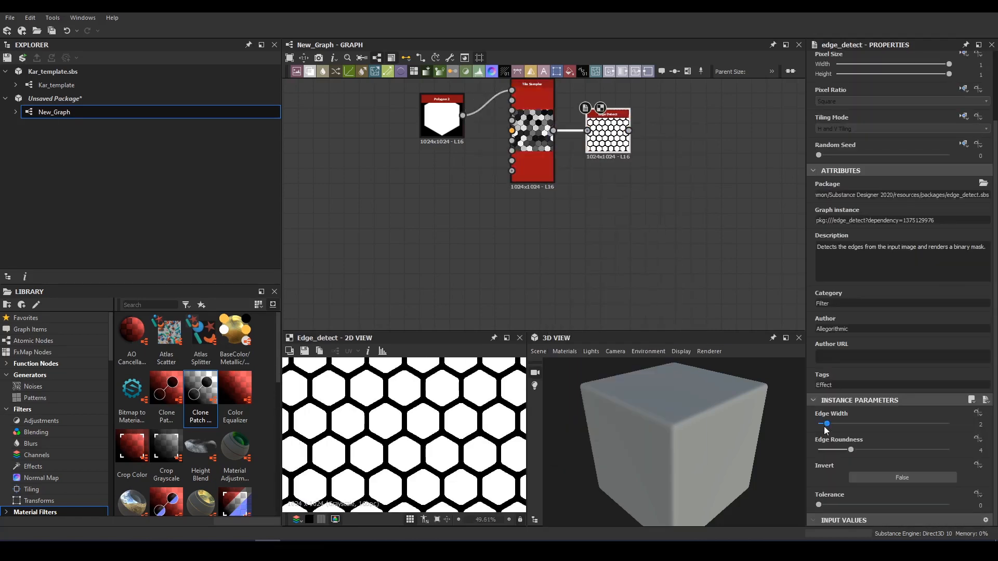
{"action": "key", "text": "space"}
{"action": "key", "text": "Return"}
- Add a Flood Fill to Grayscale node after the Flood Fill and move it slightly further along the chain
{"action": "key", "text": "space"}
{"action": "type", "text": "fl"}
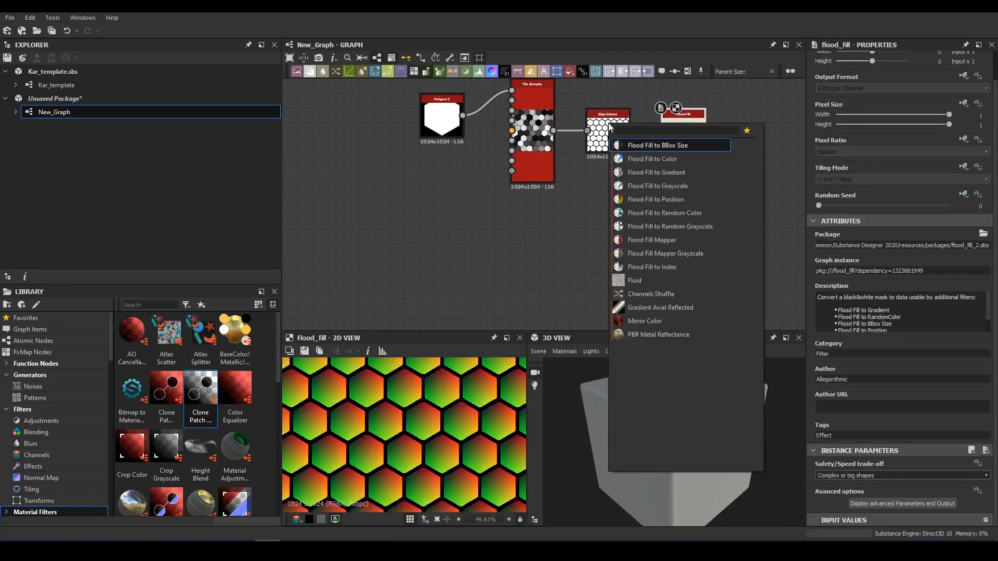
{"action": "left_click", "coordinate": [679, 185]}
{"action": "middle_click_drag", "start_coordinate": [760, 126], "coordinate": [675, 103]}
{"action": "scroll", "coordinate": [677, 102], "scroll_direction": "up", "scroll_amount": 1}
{"action": "mouse_move", "coordinate": [677, 102]}
{"action": "left_mouse_down"}
{"action": "mouse_move", "coordinate": [687, 120]}
{"action": "mouse_move", "coordinate": [695, 110]}
{"action": "left_mouse_up"}
- Add a Perlin Noise node with Scale 3 and place it below the Flood Fill node
{"action": "key", "text": "space"}
{"action": "type", "text": "perlin"}
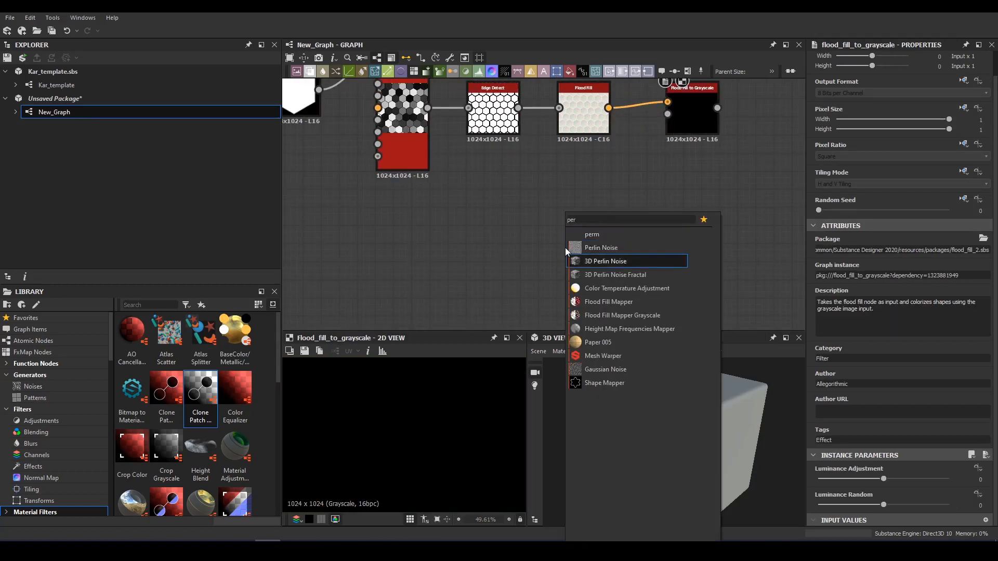
{"action": "key", "text": "Return"}
{"action": "left_click_drag", "start_coordinate": [835, 478], "coordinate": [821, 479]}
{"action": "left_click_drag", "start_coordinate": [546, 254], "coordinate": [529, 217]}
- Add a Histogram Scan node after the Perlin Noise, with Position 0.51 and Contrast 1
{"action": "key", "text": "space"}
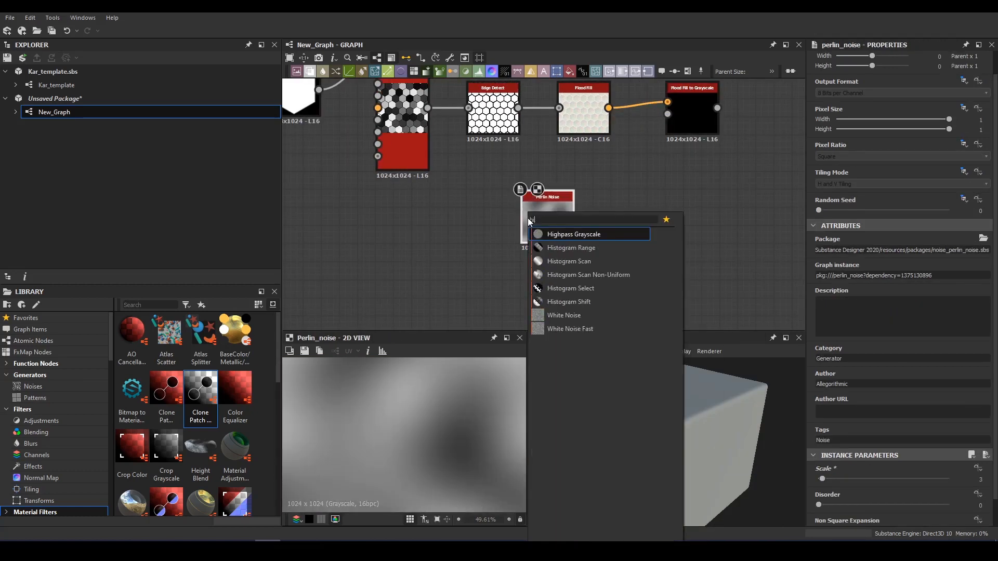
{"action": "left_click", "coordinate": [557, 257]}
{"action": "left_click_drag", "start_coordinate": [819, 479], "coordinate": [886, 479]}
{"action": "left_click_drag", "start_coordinate": [819, 504], "coordinate": [951, 504]}
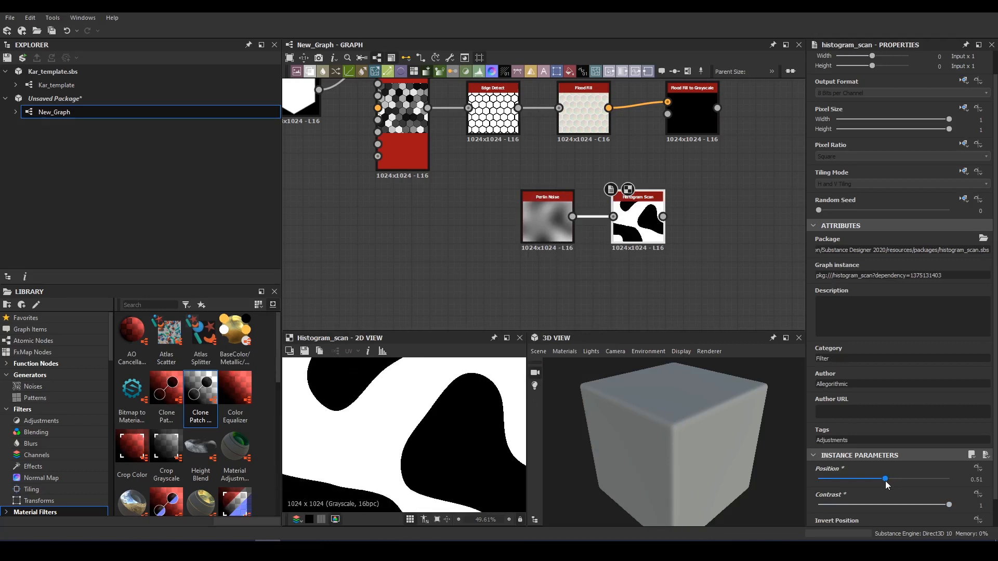
- Feed the Histogram Scan into Flood Fill to Grayscale and set its Luminance Adjustment to 0.38
{"action": "double_click", "coordinate": [692, 120]}
{"action": "scroll", "coordinate": [418, 429], "scroll_direction": "up", "scroll_amount": 3}
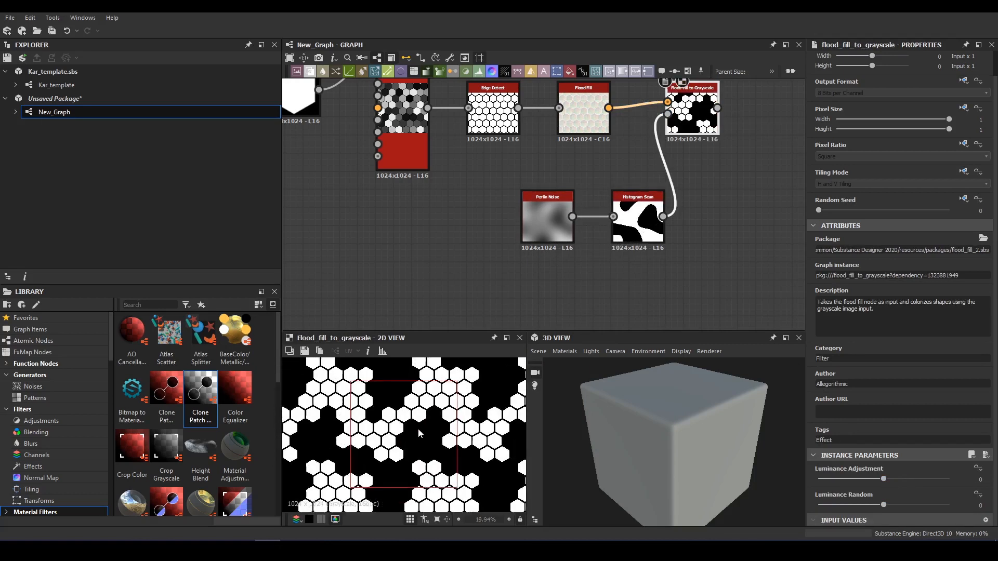
{"action": "left_click_drag", "start_coordinate": [883, 479], "coordinate": [908, 479]}
{"action": "scroll", "coordinate": [430, 417], "scroll_direction": "up", "scroll_amount": 5}
- Add a Distance node after the Flood Fill to Grayscale node
{"action": "middle_click_drag", "start_coordinate": [728, 132], "coordinate": [719, 188]}
{"action": "scroll", "coordinate": [718, 188], "scroll_direction": "down", "scroll_amount": 1}
{"action": "scroll", "coordinate": [719, 187], "scroll_direction": "up", "scroll_amount": 2}
{"action": "key", "text": "space"}
{"action": "type", "text": "di"}
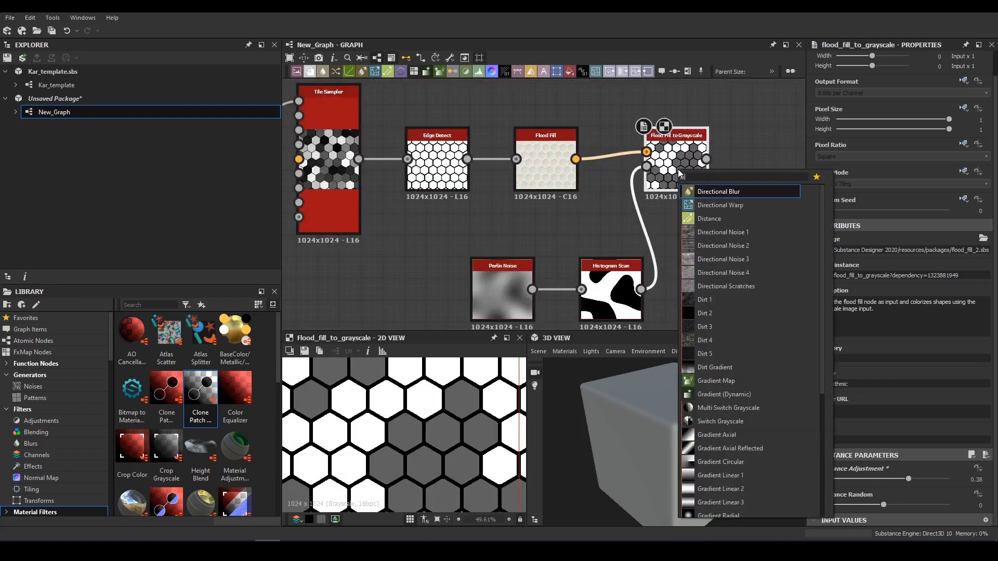
{"action": "left_click", "coordinate": [731, 218]}
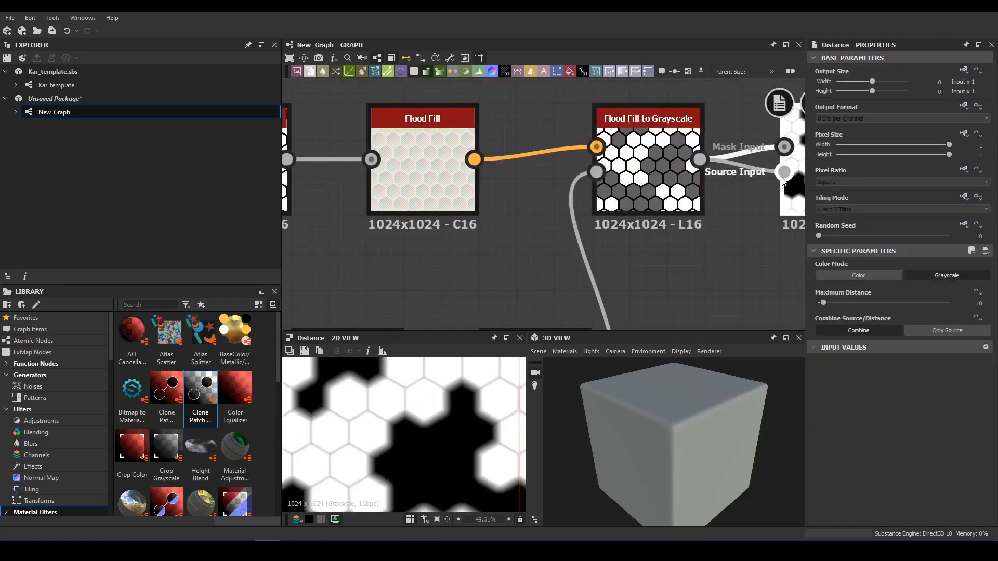
- Use Flood Fill to Grayscale as the Distance node's source too, and set it to Only Source with Maximum Distance about 4
{"action": "scroll", "coordinate": [593, 180], "scroll_direction": "down", "scroll_amount": 4}
{"action": "left_click_drag", "start_coordinate": [591, 182], "coordinate": [603, 175]}
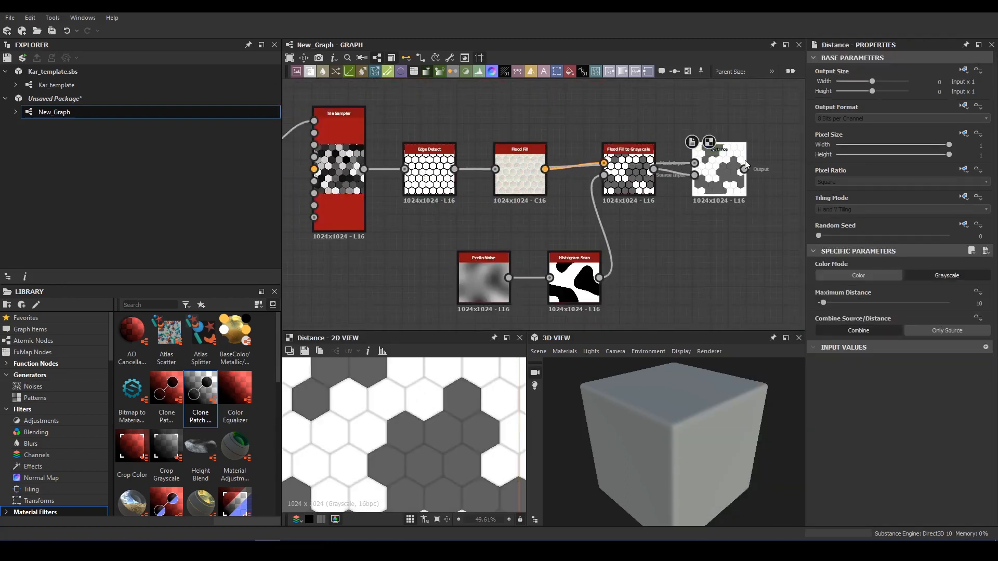
{"action": "scroll", "coordinate": [453, 436], "scroll_direction": "up", "scroll_amount": 5}
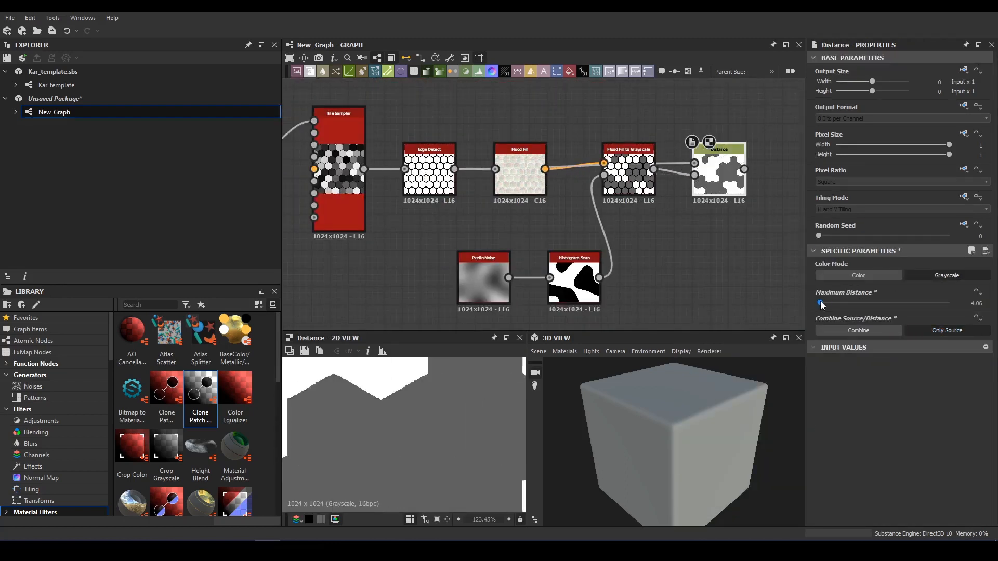
{"action": "key", "text": "f"}
- Add a Bevel node fed by Edge Detect, place it above the main chain and set its Distance to 0.06
{"action": "middle_click_drag", "start_coordinate": [644, 224], "coordinate": [553, 255]}
{"action": "scroll", "coordinate": [426, 218], "scroll_direction": "up", "scroll_amount": 1}
{"action": "double_click", "coordinate": [415, 221]}
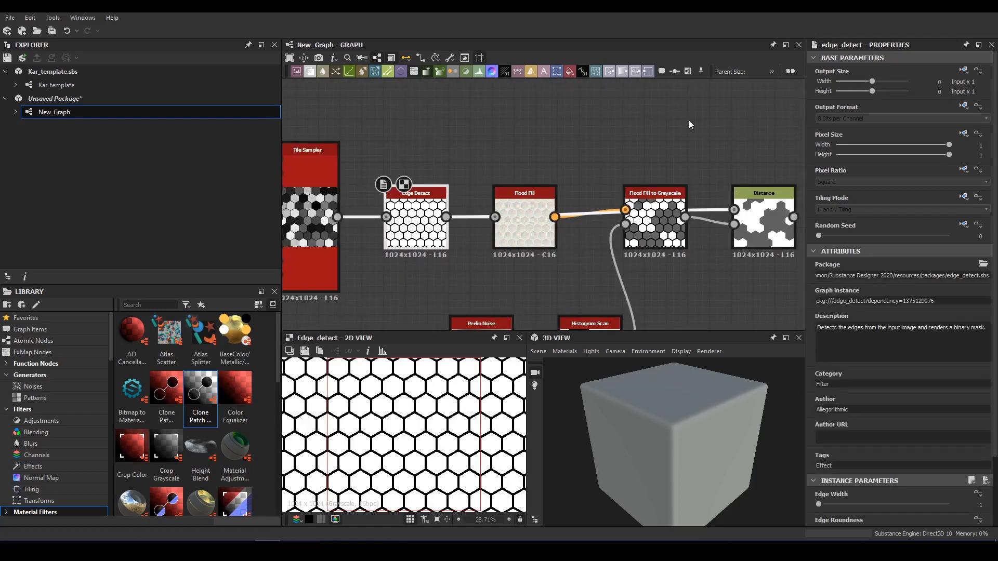
{"action": "key", "text": "space"}
{"action": "type", "text": "be"}
{"action": "left_click", "coordinate": [735, 141]}
{"action": "left_click_drag", "start_coordinate": [483, 281], "coordinate": [669, 108]}
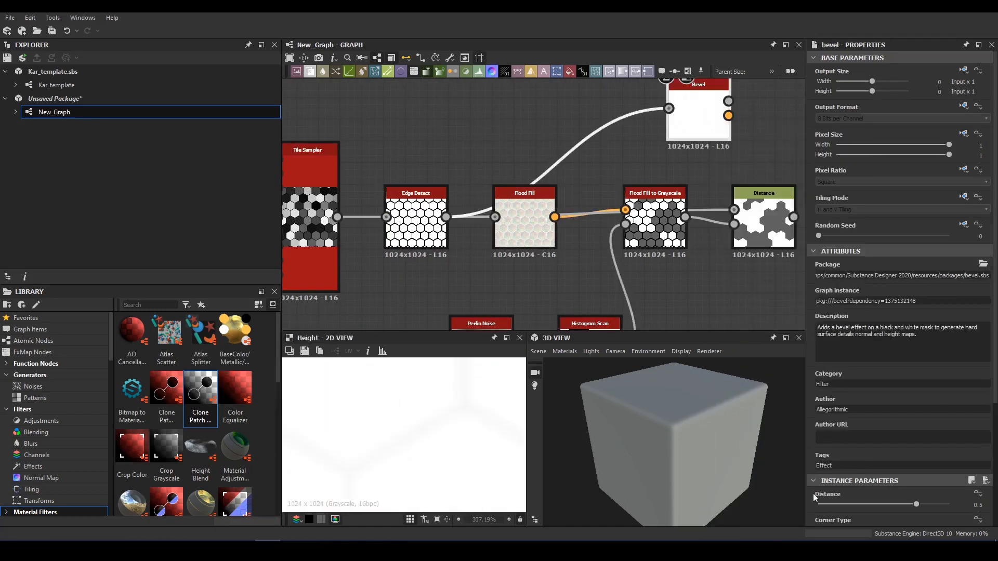
- Add a Blend node after Distance, connect the Bevel height as its foreground and set the blending mode to Multiply
{"action": "middle_click_drag", "start_coordinate": [683, 120], "coordinate": [384, 140]}
{"action": "double_click", "coordinate": [468, 243]}
{"action": "key", "text": "space"}
{"action": "left_click", "coordinate": [504, 281]}
{"action": "left_click_drag", "start_coordinate": [431, 122], "coordinate": [545, 223]}
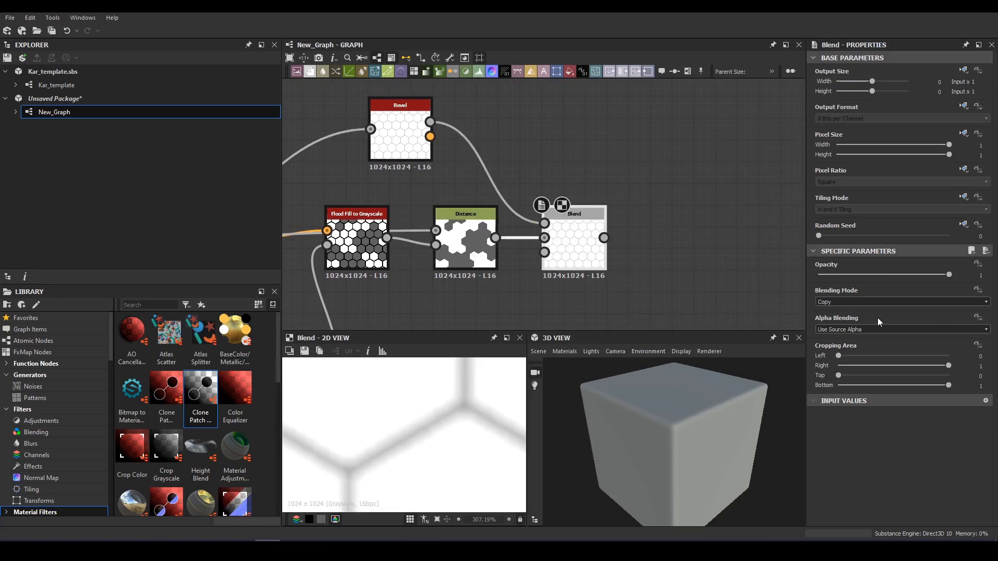
{"action": "left_click", "coordinate": [851, 302]}
{"action": "left_click", "coordinate": [843, 332]}
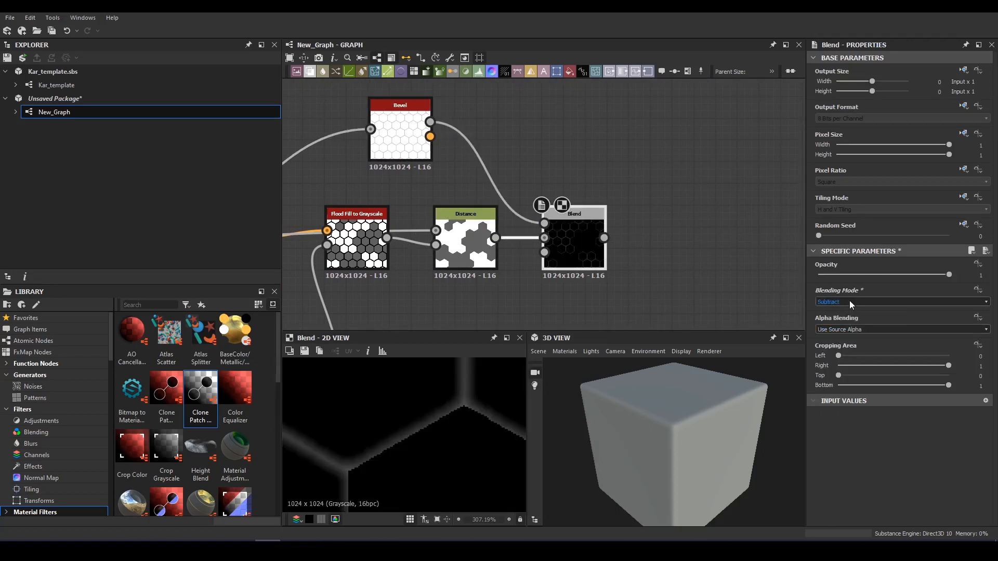
- Insert a Levels node between Bevel and Blend and raise its black input point to darken the hexagon gaps
{"action": "left_click", "coordinate": [403, 136]}
{"action": "key", "text": "space"}
{"action": "left_click", "coordinate": [536, 212]}
{"action": "double_click", "coordinate": [510, 133]}
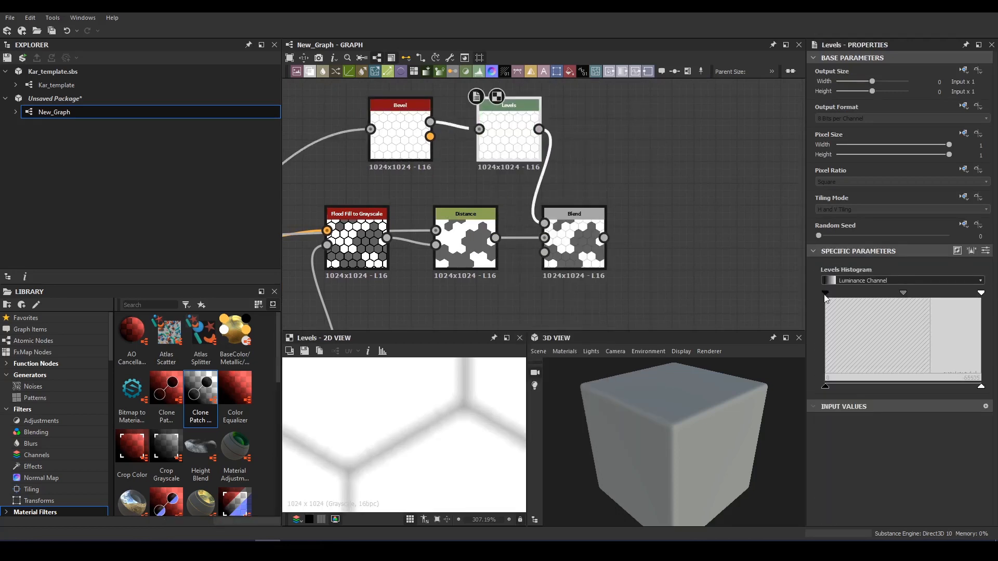
{"action": "left_click_drag", "start_coordinate": [826, 293], "coordinate": [938, 292]}
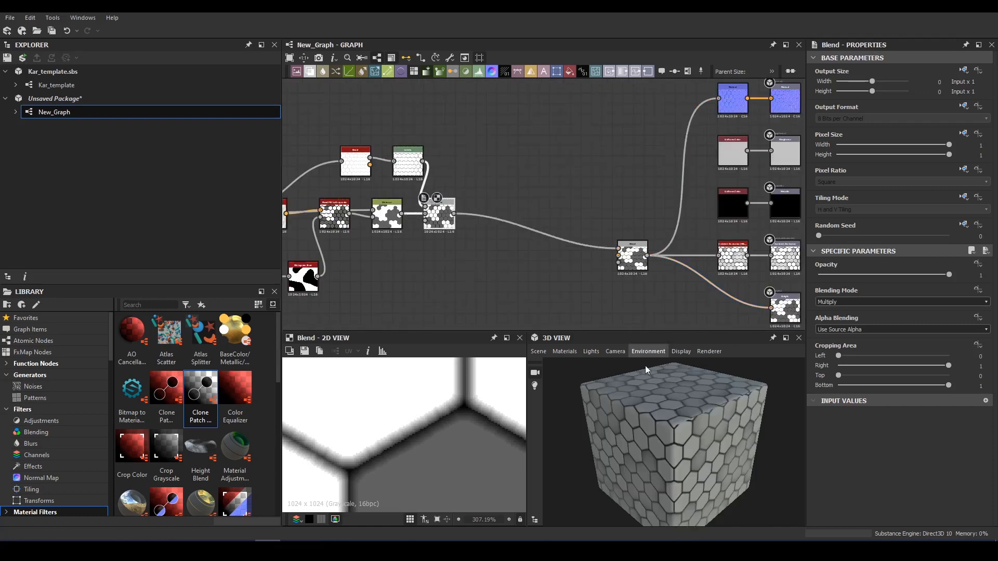
- Switch the 3D view's default material to tessellation and set the height Scale to 1.71
{"action": "scroll", "coordinate": [669, 408], "scroll_direction": "up", "scroll_amount": 3}
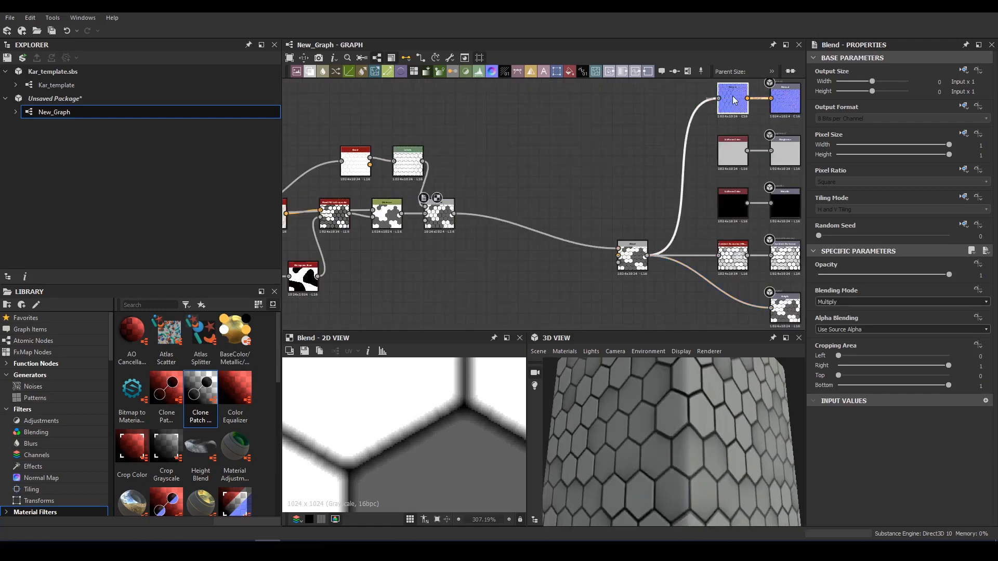
{"action": "double_click", "coordinate": [734, 100]}
{"action": "left_click", "coordinate": [564, 351]}
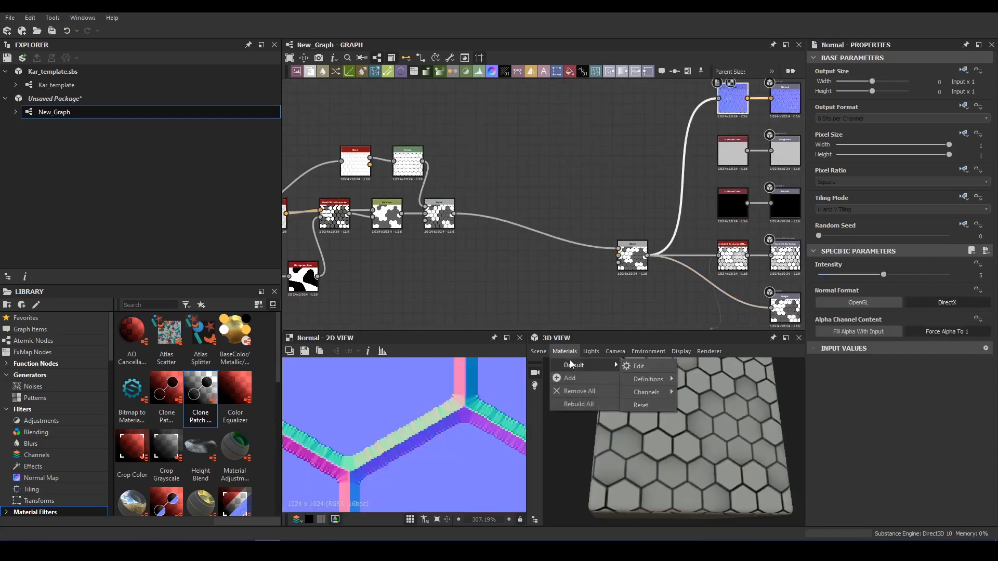
{"action": "mouse_move", "coordinate": [809, 419]}
{"action": "left_click", "coordinate": [856, 430]}
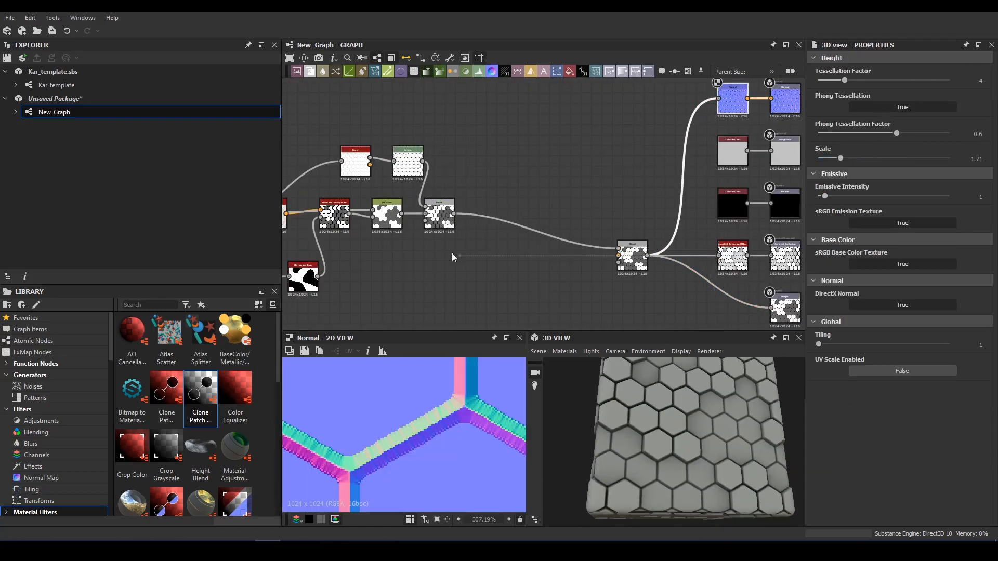
- Increase the Bevel node's Smoothing to soften the hexagon edges, and reopen the Levels node
{"action": "scroll", "coordinate": [452, 252], "scroll_direction": "up", "scroll_amount": 5}
{"action": "double_click", "coordinate": [684, 171]}
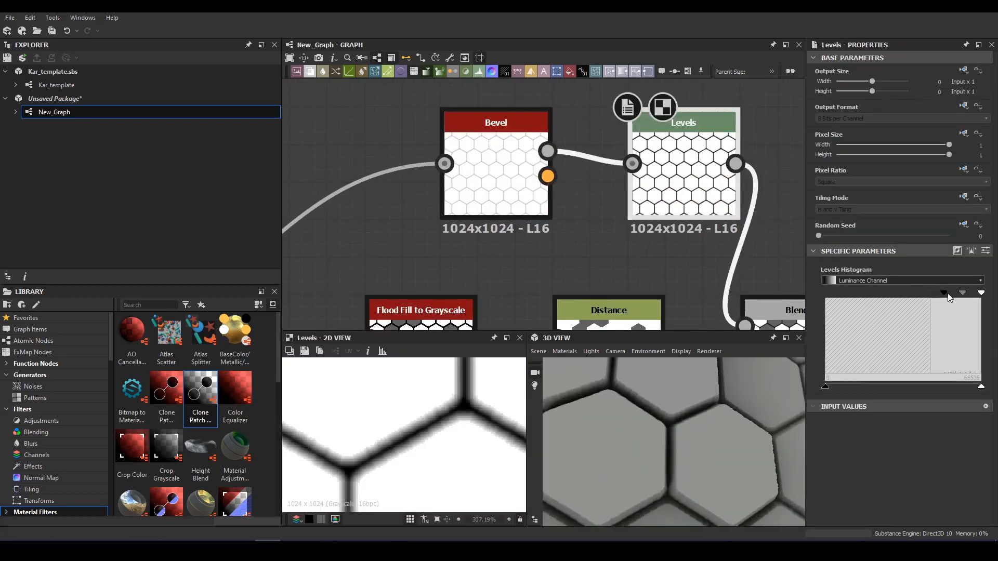
{"action": "double_click", "coordinate": [496, 171]}
{"action": "scroll", "coordinate": [824, 464], "scroll_direction": "down", "scroll_amount": 3}
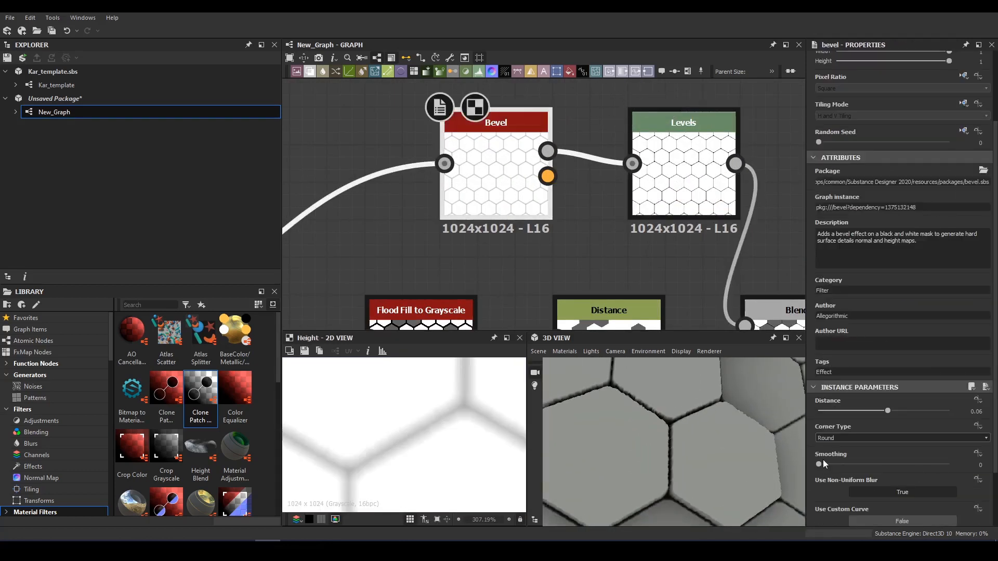
{"action": "left_click_drag", "start_coordinate": [820, 465], "coordinate": [847, 464]}
{"action": "double_click", "coordinate": [683, 172]}
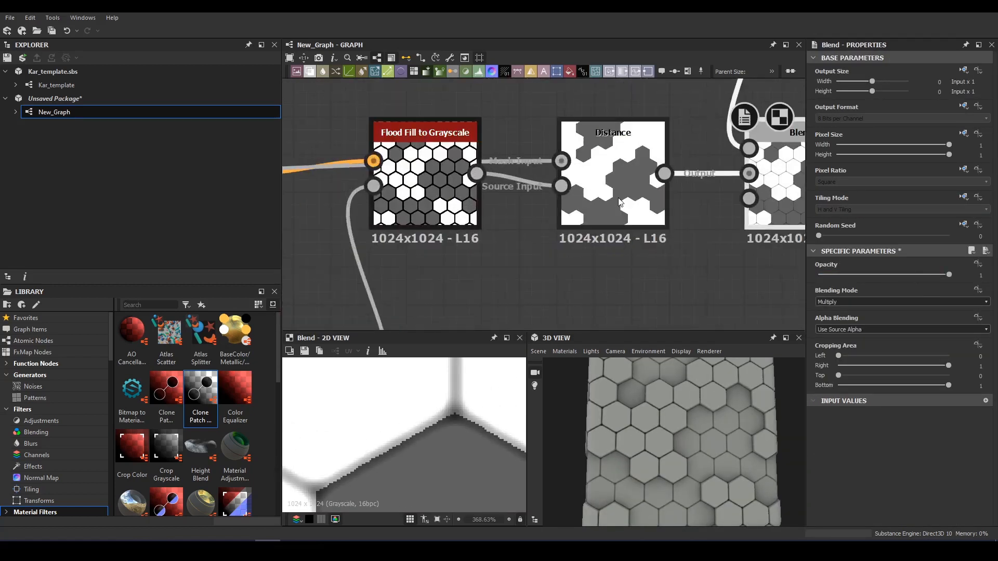
- Set the Flood Fill to Grayscale node's Luminance Adjustment to 0.56 and preview the material on a sphere
{"action": "left_click_drag", "start_coordinate": [908, 504], "coordinate": [919, 504]}
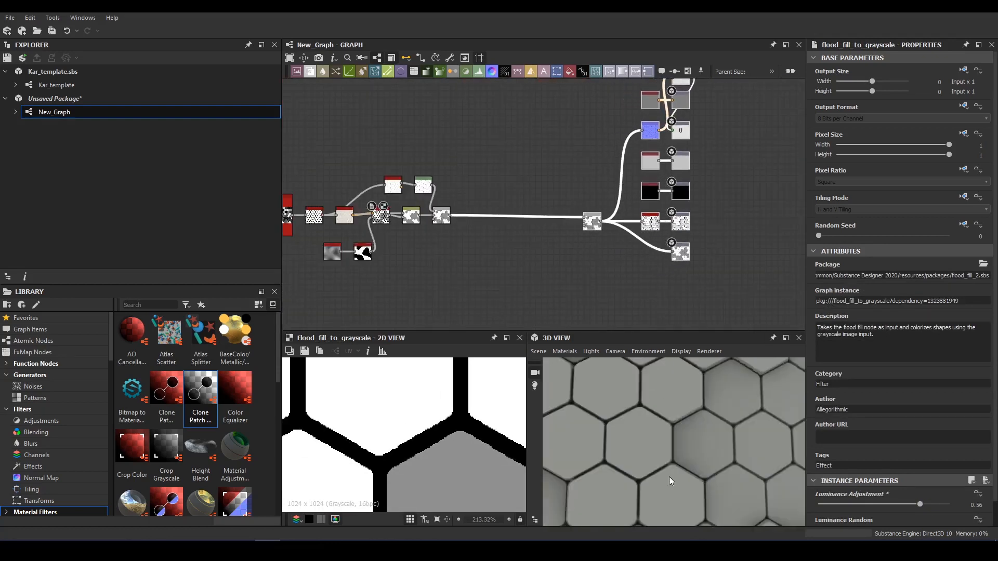
{"action": "left_click", "coordinate": [538, 352]}
{"action": "left_click", "coordinate": [567, 235]}
- Add a Gradient Map fed by the Blend node before the outputs and sample a grey-to-blue gradient for it
{"action": "scroll", "coordinate": [460, 204], "scroll_direction": "up", "scroll_amount": 4}
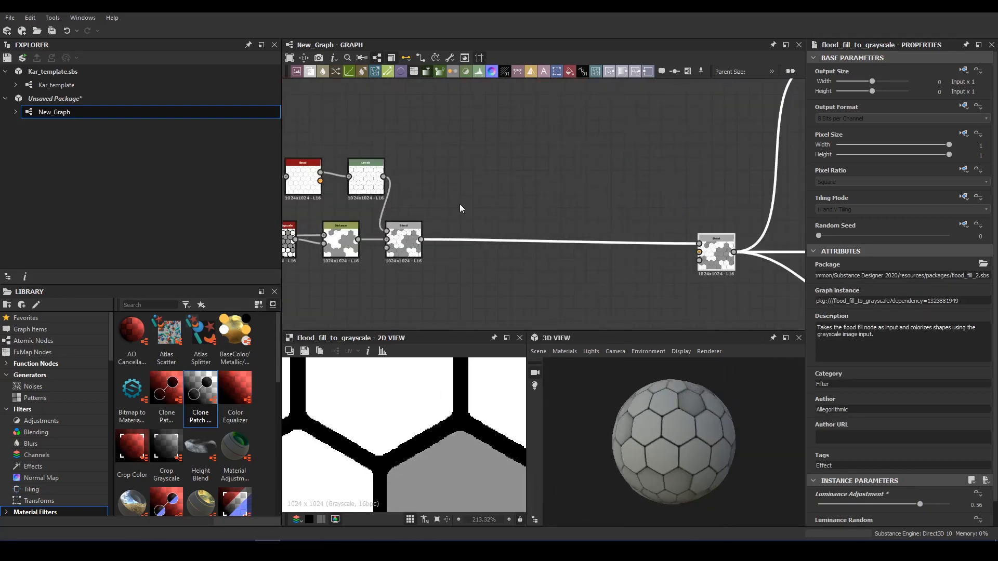
{"action": "key", "text": "space"}
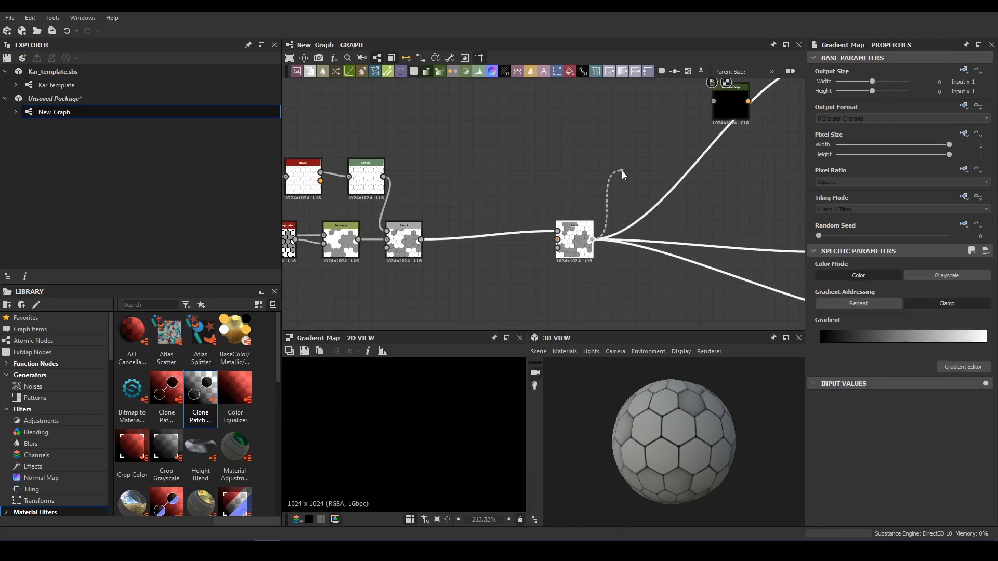
{"action": "left_click_drag", "start_coordinate": [624, 176], "coordinate": [714, 100]}
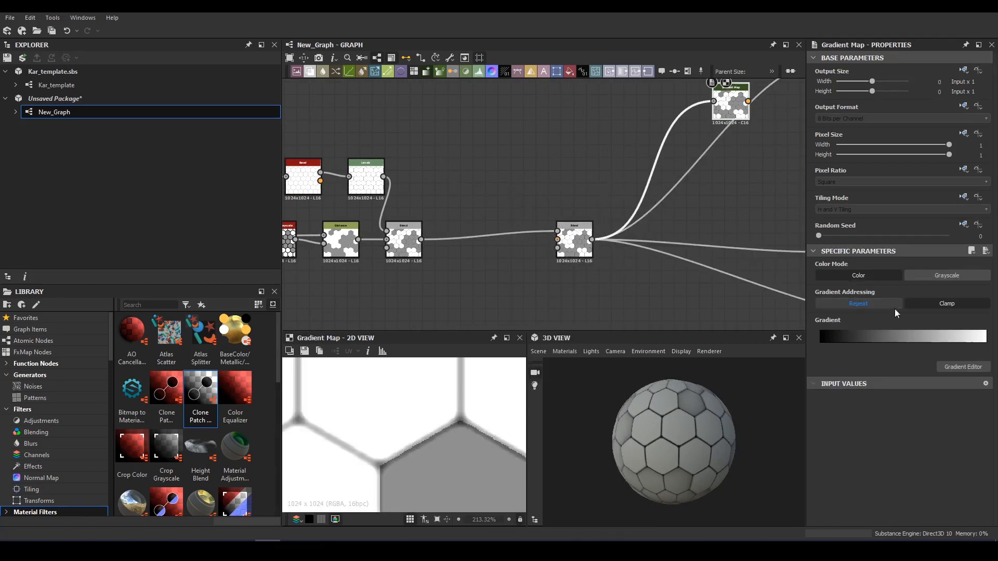
{"action": "left_click", "coordinate": [964, 367]}
{"action": "left_click_drag", "start_coordinate": [442, 294], "coordinate": [530, 331]}
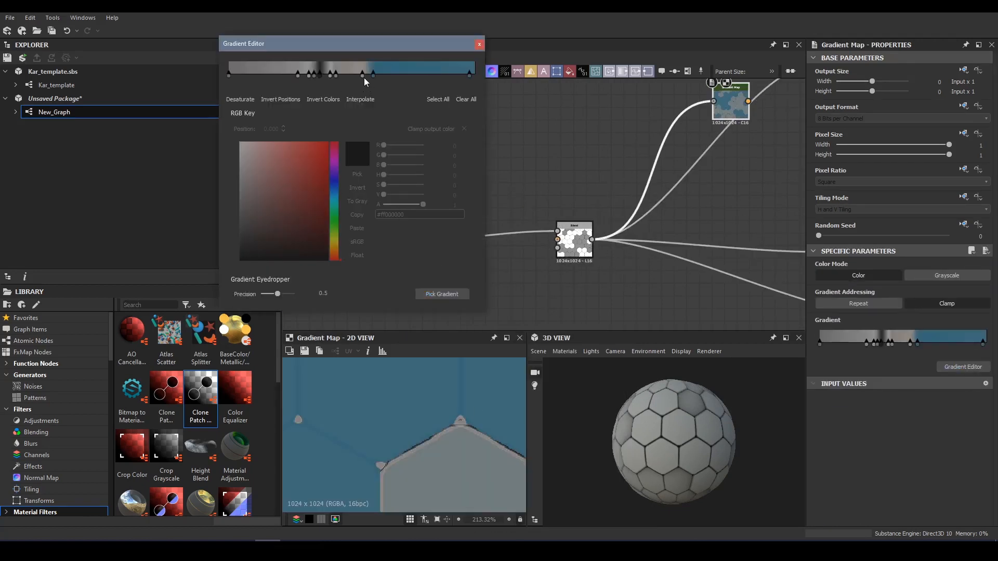
- Remove the gradient's surplus middle keys and respace the rest, with the first grey key at 0.395 and the blue key at 0.863
{"action": "left_click_drag", "start_coordinate": [364, 77], "coordinate": [331, 20]}
{"action": "left_click_drag", "start_coordinate": [297, 74], "coordinate": [237, 74]}
{"action": "left_click_drag", "start_coordinate": [373, 76], "coordinate": [441, 76]}
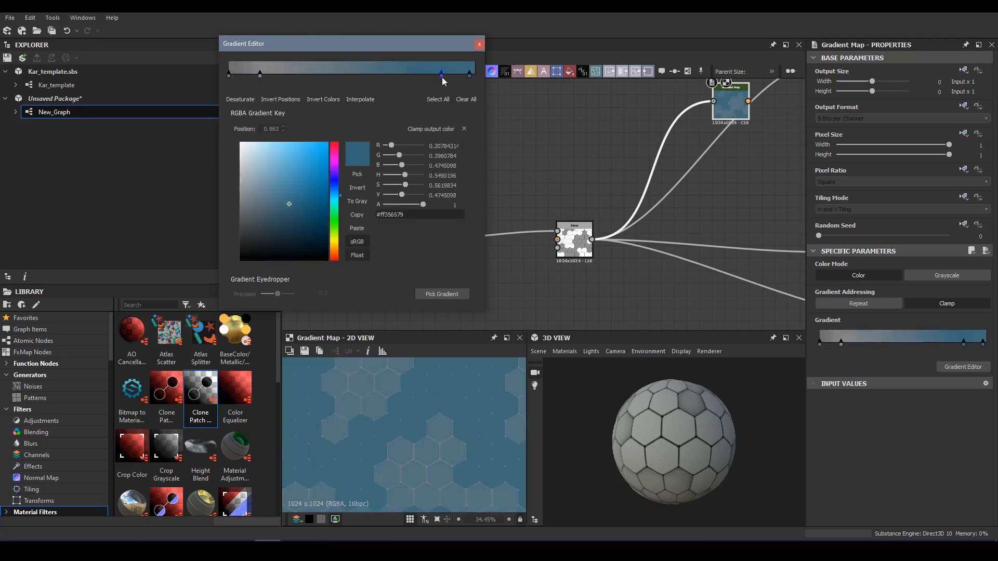
{"action": "left_click_drag", "start_coordinate": [265, 77], "coordinate": [378, 77]}
{"action": "left_click_drag", "start_coordinate": [230, 76], "coordinate": [265, 84]}
- Move the Normal output node aside, connect the Gradient Map to the Base Color output and reposition the Gradient Map
{"action": "scroll", "coordinate": [526, 256], "scroll_direction": "down", "scroll_amount": 4}
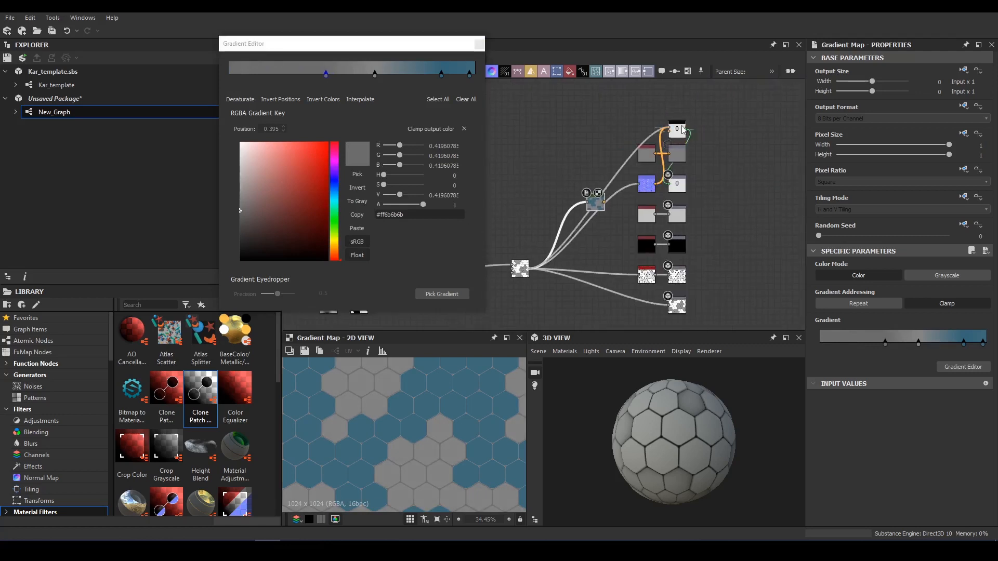
{"action": "scroll", "coordinate": [654, 196], "scroll_direction": "up", "scroll_amount": 4}
{"action": "left_click_drag", "start_coordinate": [744, 192], "coordinate": [758, 190]}
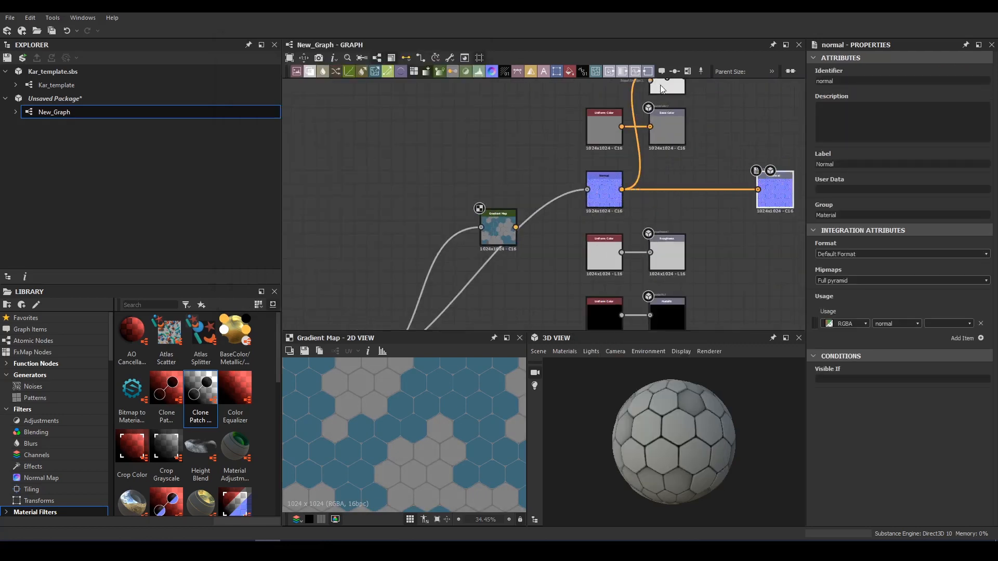
{"action": "scroll", "coordinate": [491, 230], "scroll_direction": "up", "scroll_amount": 1}
{"action": "left_click_drag", "start_coordinate": [491, 229], "coordinate": [317, 92]}
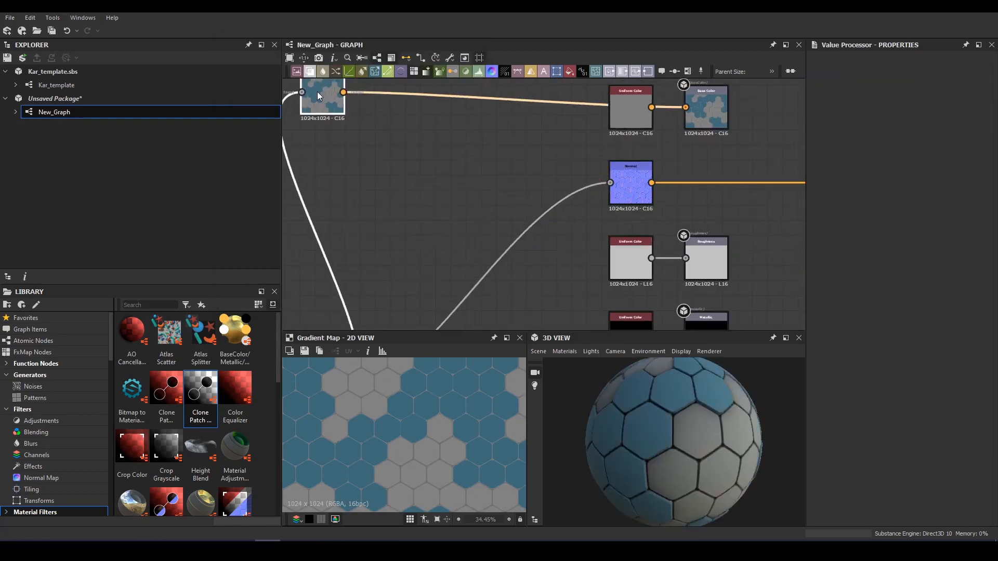
- Insert an HSL node after the Gradient Map, with Saturation 0.64 and Lightness 0.48
{"action": "key", "text": "space"}
{"action": "type", "text": "h"}
{"action": "left_click", "coordinate": [364, 133]}
{"action": "left_click_drag", "start_coordinate": [884, 301], "coordinate": [881, 327]}
{"action": "scroll", "coordinate": [572, 208], "scroll_direction": "down", "scroll_amount": 3}
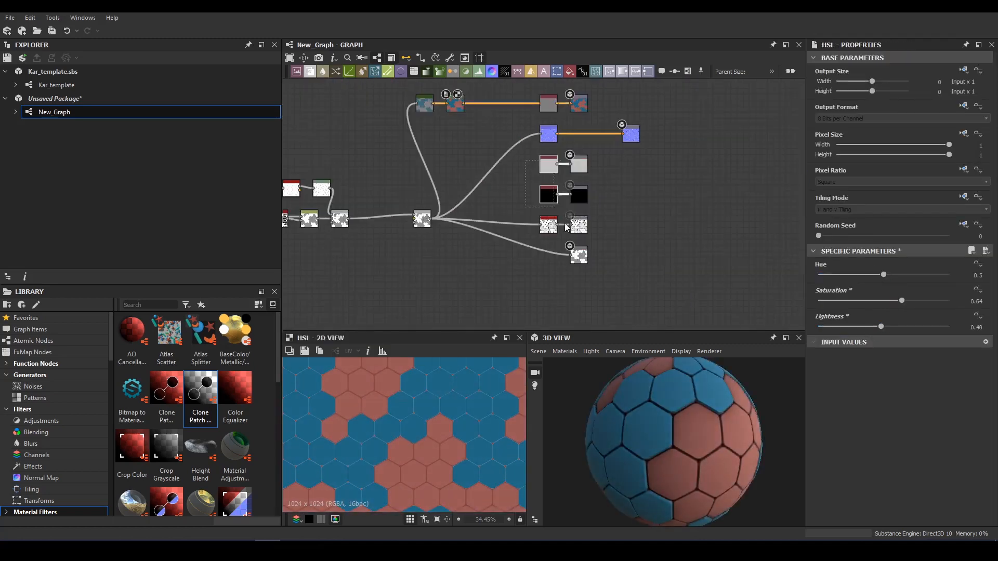
- Add a Curvature Smooth node fed by the Normal node and a Levels node after it
{"action": "scroll", "coordinate": [582, 203], "scroll_direction": "up", "scroll_amount": 3}
{"action": "key", "text": "space"}
{"action": "type", "text": "cu"}
{"action": "left_click", "coordinate": [568, 191]}
{"action": "key", "text": "space"}
{"action": "type", "text": "lev"}
{"action": "key", "text": "Return"}
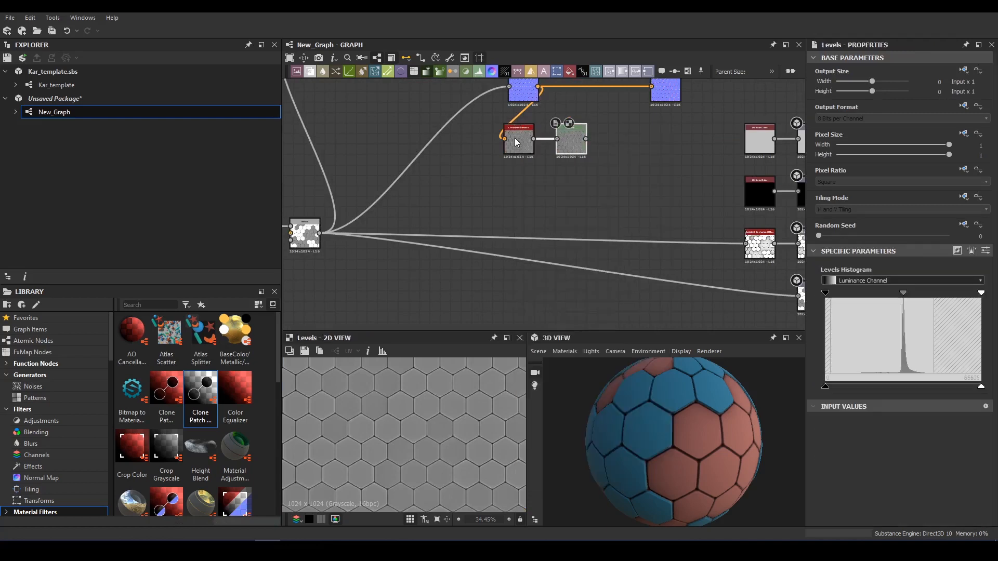
- Add two Blend nodes fed by the Levels node after Curvature Smooth, plus a BnW Spots 3 noise node
{"action": "middle_click_drag", "start_coordinate": [608, 145], "coordinate": [446, 174]}
{"action": "key", "text": "space"}
{"action": "type", "text": "blend"}
{"action": "key", "text": "Return"}
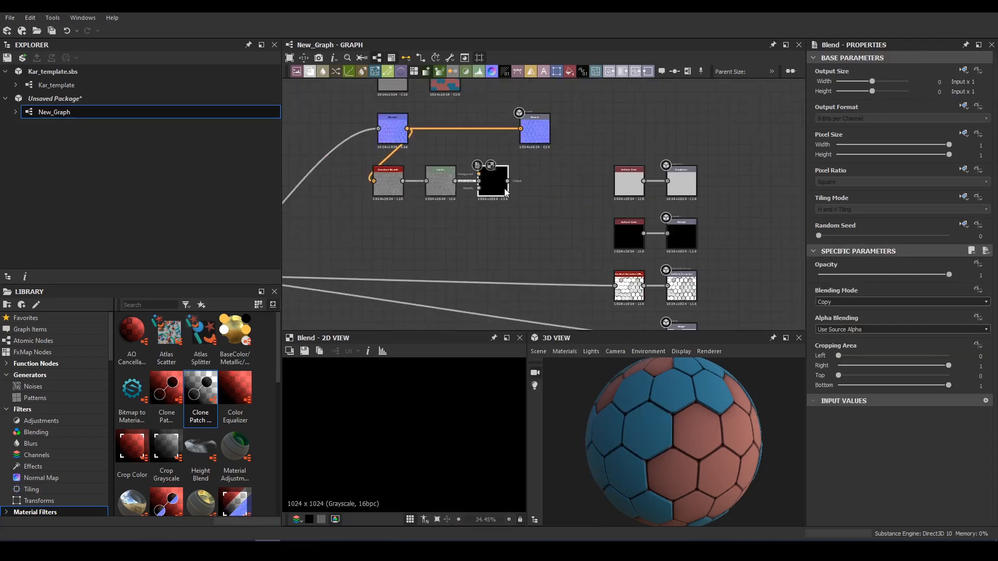
{"action": "left_click_drag", "start_coordinate": [522, 228], "coordinate": [495, 235]}
{"action": "key", "text": "space"}
{"action": "type", "text": "spot"}
{"action": "left_click", "coordinate": [394, 276]}
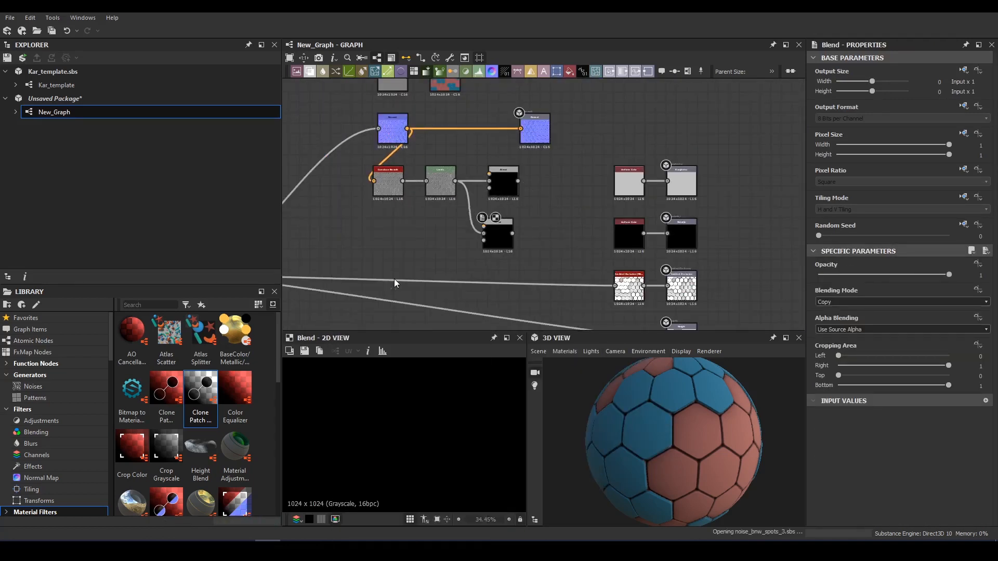
- Feed the BnW Spots 3 noise into the first Blend node, with Multiply mode and Opacity 0.15
{"action": "scroll", "coordinate": [357, 236], "scroll_direction": "up", "scroll_amount": 2}
{"action": "left_click_drag", "start_coordinate": [346, 248], "coordinate": [548, 147]}
{"action": "double_click", "coordinate": [567, 159]}
{"action": "left_click", "coordinate": [866, 302]}
{"action": "left_click", "coordinate": [865, 326]}
{"action": "left_click_drag", "start_coordinate": [825, 274], "coordinate": [838, 274]}
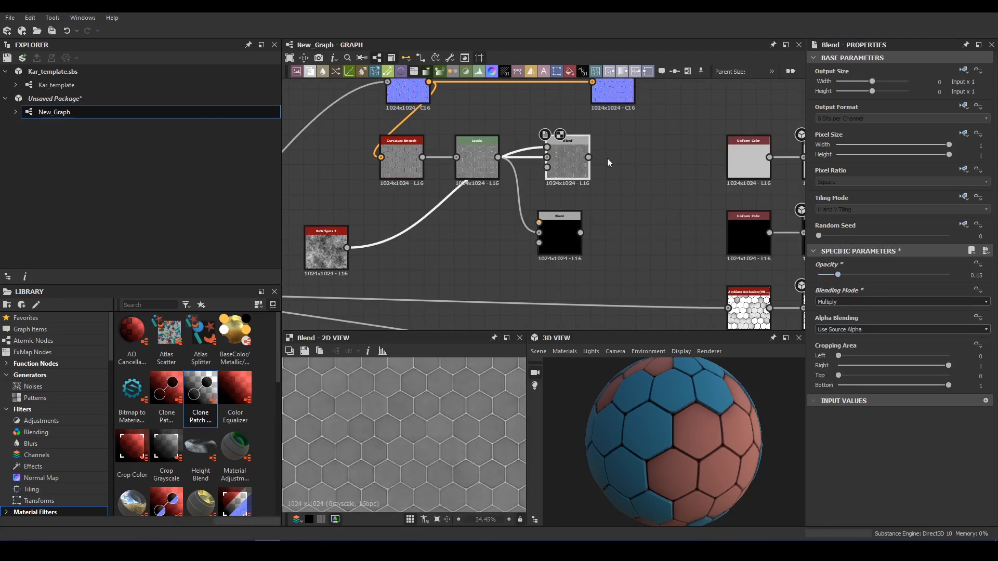
- Feed the noise into the second Blend in Add (Linear Dodge) mode and connect the two Blends to the Roughness and Metallic outputs
{"action": "left_click_drag", "start_coordinate": [346, 247], "coordinate": [539, 223]}
{"action": "double_click", "coordinate": [559, 237]}
{"action": "scroll", "coordinate": [854, 300], "scroll_direction": "down", "scroll_amount": 2}
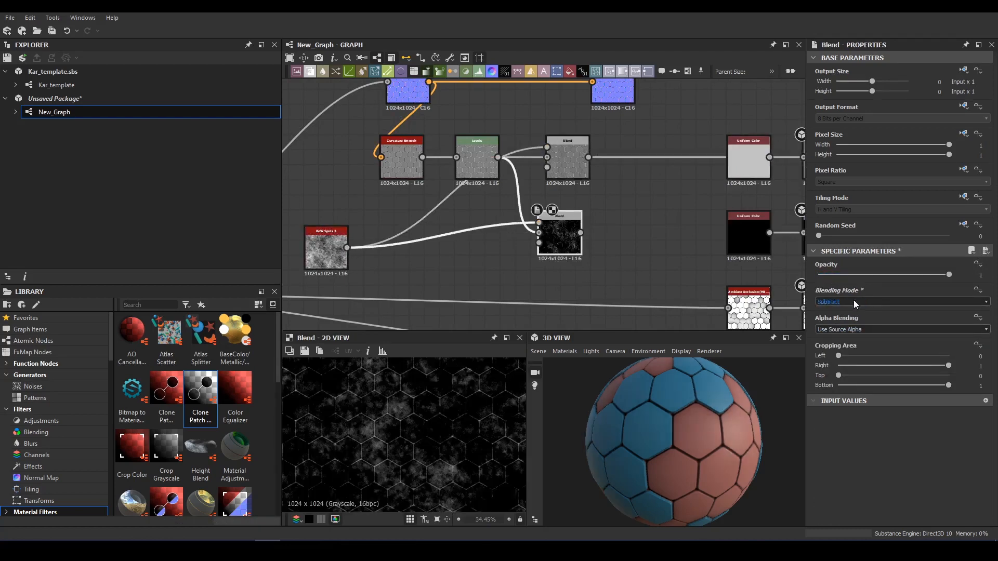
{"action": "scroll", "coordinate": [872, 301], "scroll_direction": "up", "scroll_amount": 1}
{"action": "scroll", "coordinate": [691, 246], "scroll_direction": "up", "scroll_amount": 2}
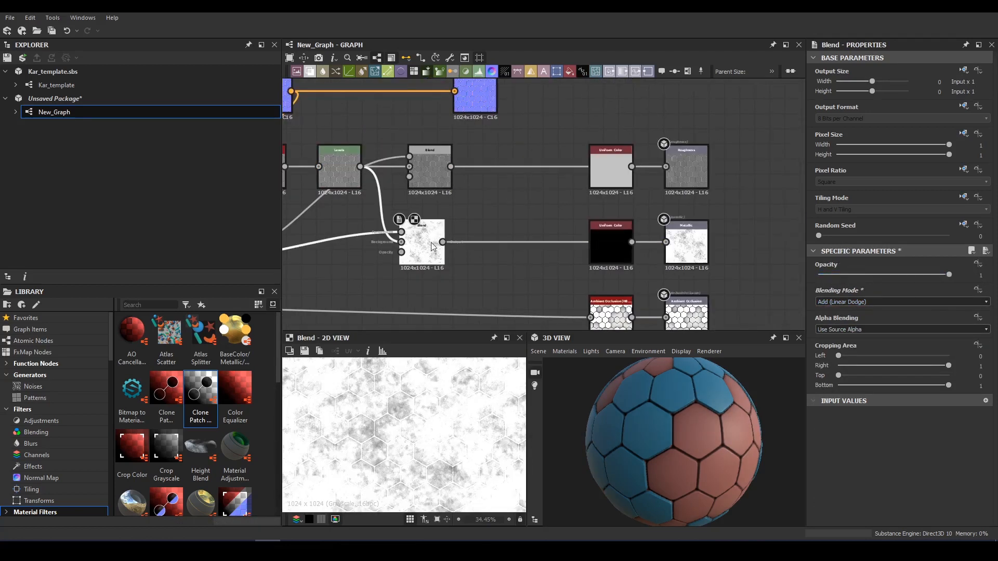
- Lower the second Blend's opacity, insert a Levels node between it and the Metallic output, and inspect the tiles up close in 3D
{"action": "scroll", "coordinate": [624, 452], "scroll_direction": "down", "scroll_amount": 2}
{"action": "left_click", "coordinate": [429, 266]}
{"action": "left_click_drag", "start_coordinate": [949, 274], "coordinate": [889, 295]}
{"action": "left_click", "coordinate": [481, 255]}
{"action": "key", "text": "space"}
{"action": "type", "text": "levels"}
{"action": "key", "text": "Return"}
{"action": "scroll", "coordinate": [538, 234], "scroll_direction": "up", "scroll_amount": 2}
{"action": "double_click", "coordinate": [638, 270]}
{"action": "scroll", "coordinate": [662, 422], "scroll_direction": "up", "scroll_amount": 3}
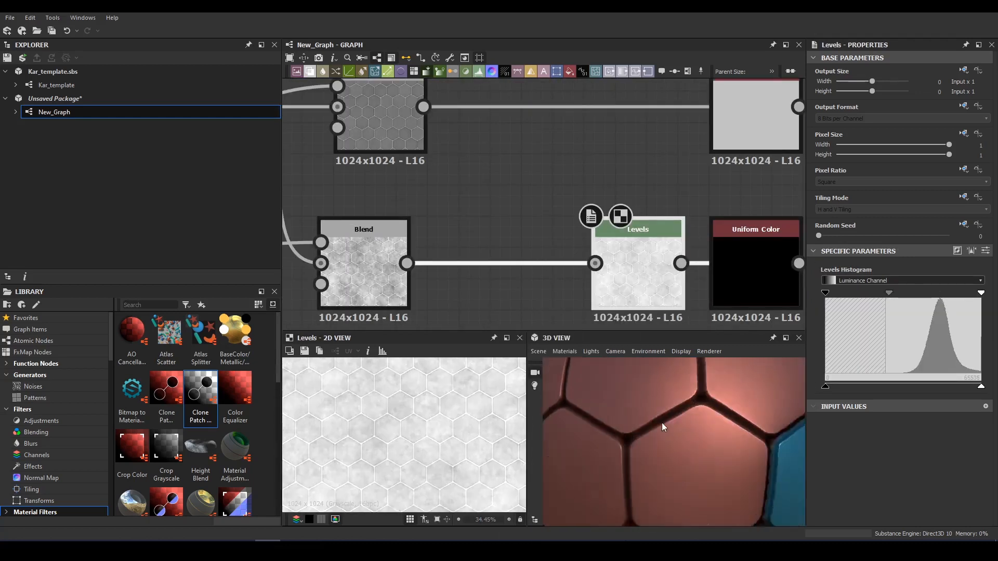
- Add an Ambient Occlusion (HBAO) node fed by the main height Blend, with Height Depth 0.03
{"action": "scroll", "coordinate": [697, 360], "scroll_direction": "down", "scroll_amount": 2}
{"action": "middle_click_drag", "start_coordinate": [599, 173], "coordinate": [596, 169]}
{"action": "scroll", "coordinate": [603, 208], "scroll_direction": "down", "scroll_amount": 5}
{"action": "scroll", "coordinate": [656, 254], "scroll_direction": "up", "scroll_amount": 1}
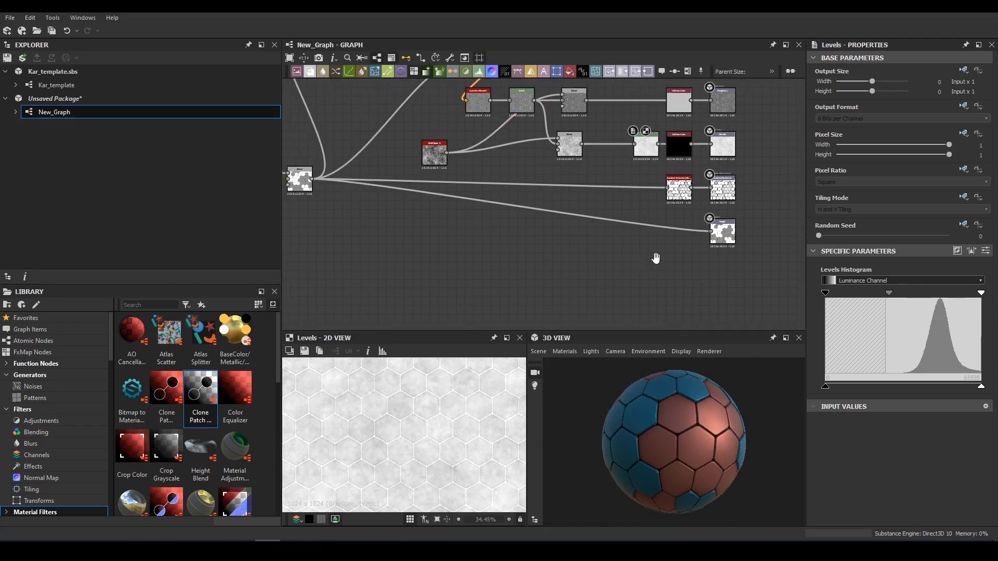
{"action": "double_click", "coordinate": [713, 221]}
{"action": "scroll", "coordinate": [852, 416], "scroll_direction": "down", "scroll_amount": 3}
{"action": "left_click_drag", "start_coordinate": [831, 443], "coordinate": [823, 443]}
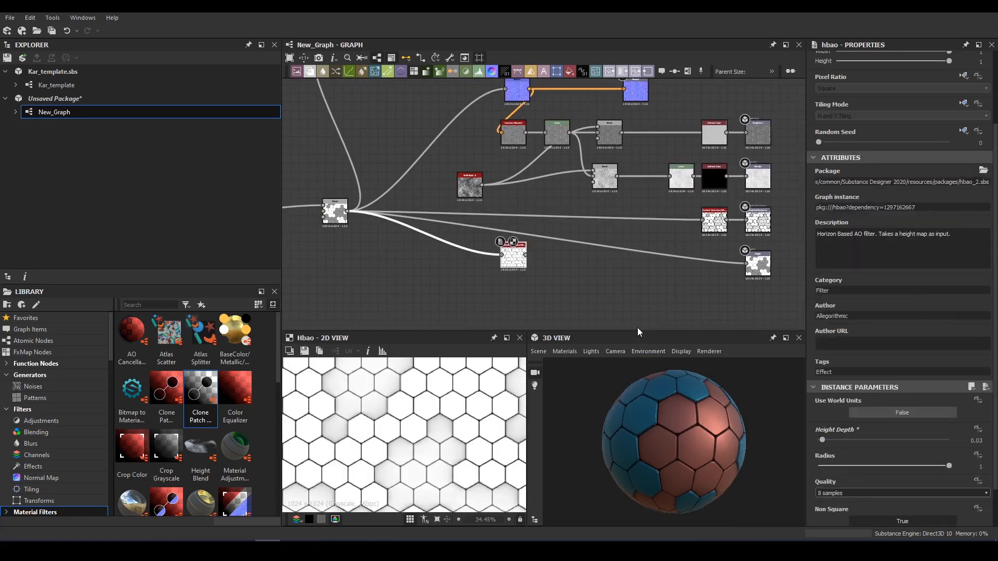
- Add a Levels node after the new Ambient Occlusion node and invert its levels
{"action": "key", "text": "space"}
{"action": "type", "text": "levels"}
{"action": "key", "text": "Return"}
{"action": "double_click", "coordinate": [557, 257]}
{"action": "left_click", "coordinate": [957, 251]}
{"action": "scroll", "coordinate": [557, 293], "scroll_direction": "up", "scroll_amount": 5}
{"action": "middle_click_drag", "start_coordinate": [572, 206], "coordinate": [432, 178]}
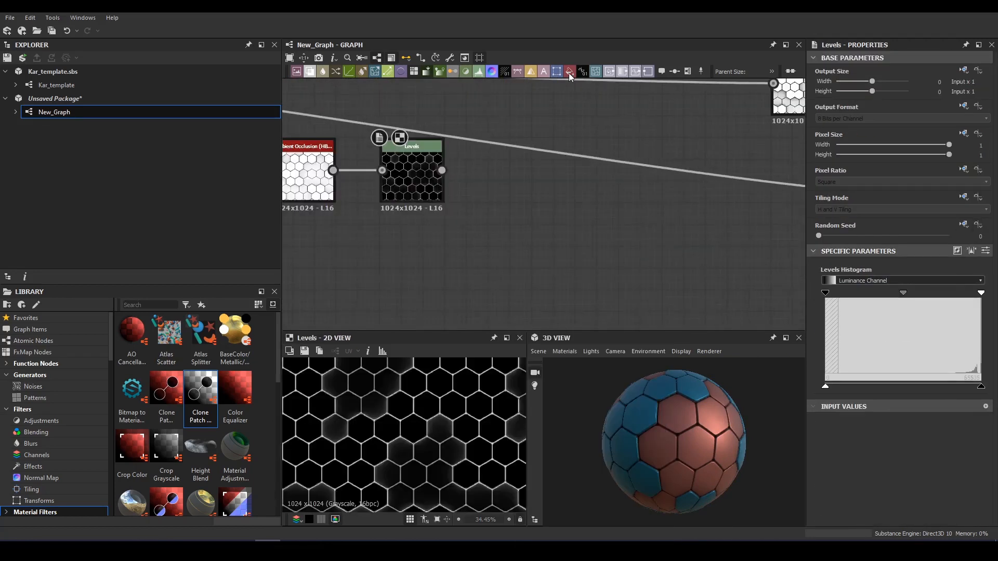
- Add a Gradient Map after the inverted Levels node and change its white key to pale yellow
{"action": "key", "text": "space"}
{"action": "type", "text": "gradient"}
{"action": "key", "text": "Return"}
{"action": "left_click_drag", "start_coordinate": [408, 175], "coordinate": [473, 198]}
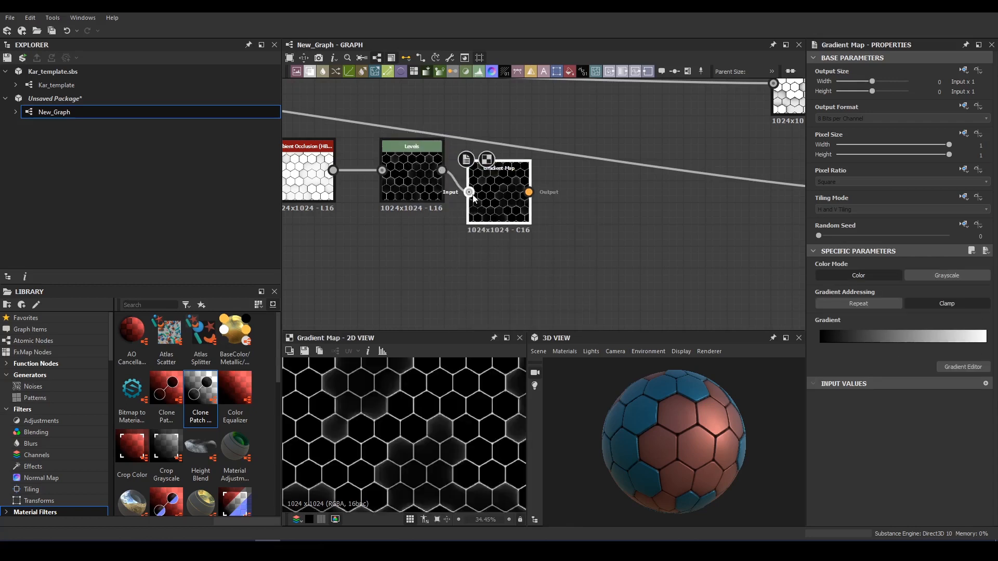
{"action": "double_click", "coordinate": [987, 345]}
{"action": "left_click_drag", "start_coordinate": [349, 242], "coordinate": [346, 253]}
{"action": "left_click", "coordinate": [335, 238]}
{"action": "left_click_drag", "start_coordinate": [284, 165], "coordinate": [269, 127]}
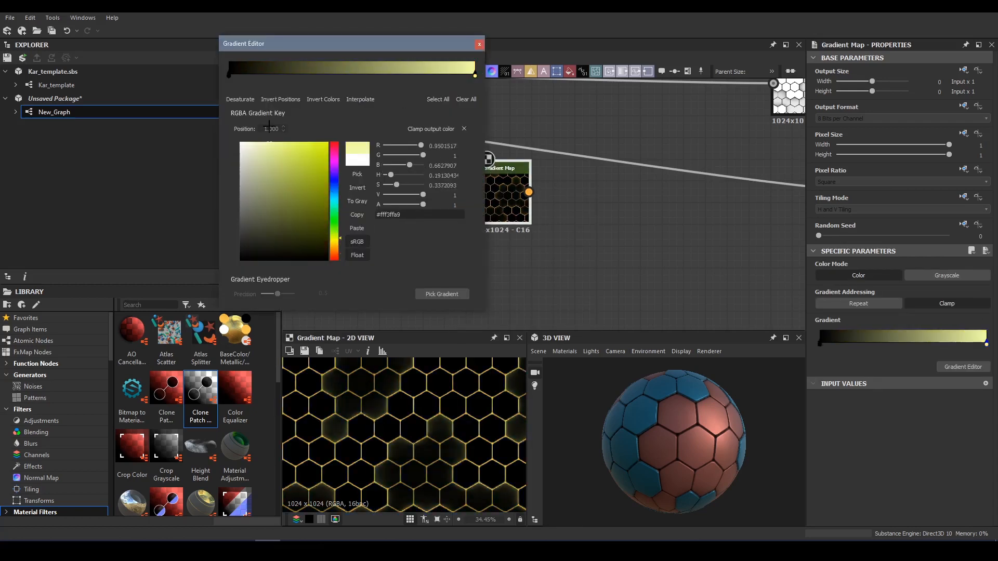
{"action": "left_click", "coordinate": [479, 44]}
- Add an Output node after the yellow Gradient Map, assign it to the 3D view's Emissive channel and set Emissive Intensity to 11.03
{"action": "left_click", "coordinate": [649, 72]}
{"action": "left_click_drag", "start_coordinate": [608, 198], "coordinate": [691, 461]}
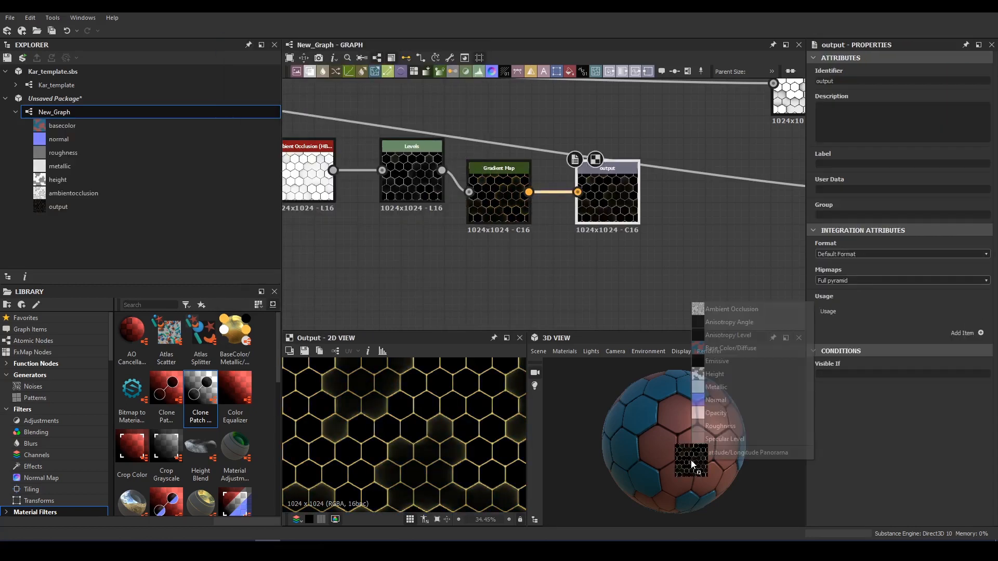
{"action": "left_click", "coordinate": [738, 363]}
{"action": "left_click_drag", "start_coordinate": [692, 416], "coordinate": [710, 434]}
{"action": "left_click", "coordinate": [645, 366]}
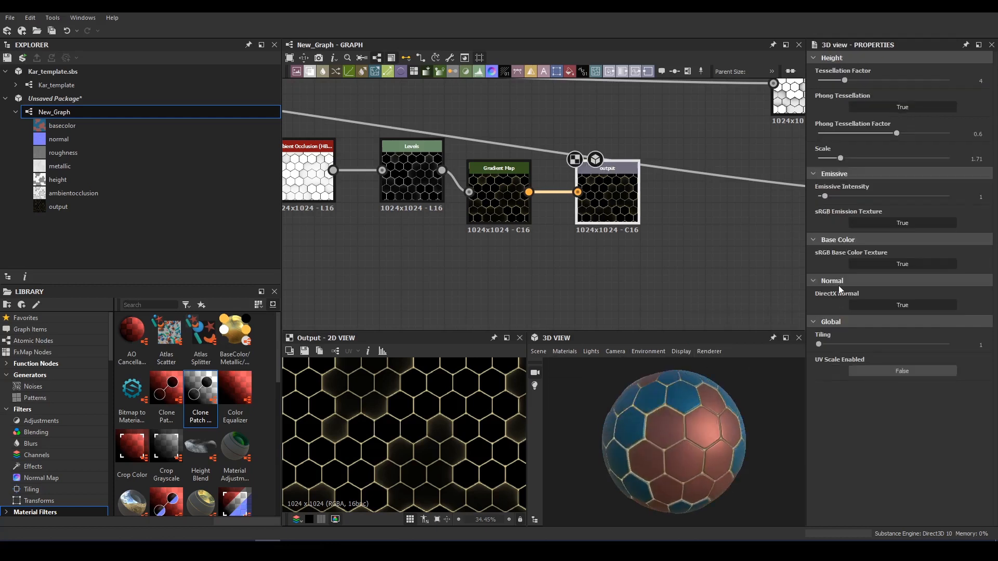
{"action": "scroll", "coordinate": [557, 443], "scroll_direction": "up", "scroll_amount": 5}
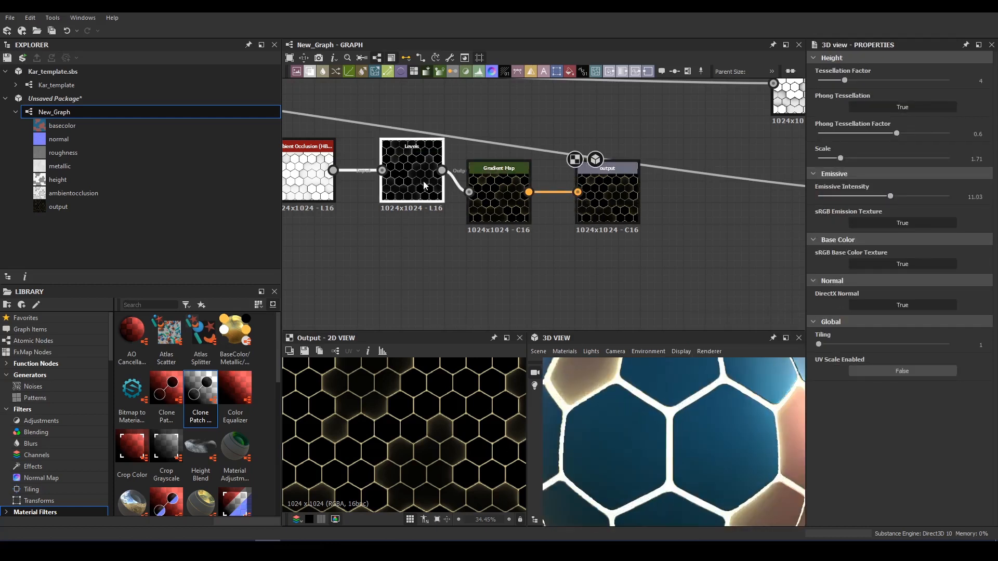
- Set the Height Depth of the Ambient Occlusion node feeding the emissive chain to 0.25 and check the glow in 3D
{"action": "left_click", "coordinate": [312, 176]}
{"action": "scroll", "coordinate": [853, 442], "scroll_direction": "down", "scroll_amount": 3}
{"action": "left_click_drag", "start_coordinate": [822, 440], "coordinate": [851, 440]}
{"action": "scroll", "coordinate": [771, 456], "scroll_direction": "down", "scroll_amount": 5}
{"action": "left_click_drag", "start_coordinate": [744, 452], "coordinate": [614, 442]}
{"action": "scroll", "coordinate": [332, 177], "scroll_direction": "up", "scroll_amount": 3}
{"action": "middle_click_drag", "start_coordinate": [333, 177], "coordinate": [491, 208]}
{"action": "left_click_drag", "start_coordinate": [713, 442], "coordinate": [721, 357]}
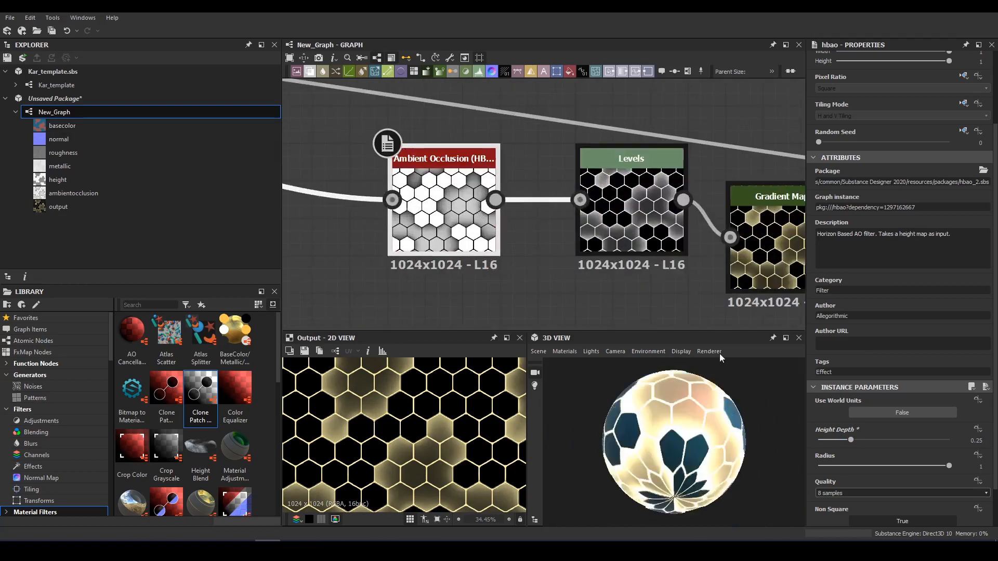
- Set the 3D material's height Scale to 1.43 and try a higher Tiling before restoring it to 1
{"action": "left_click", "coordinate": [639, 366]}
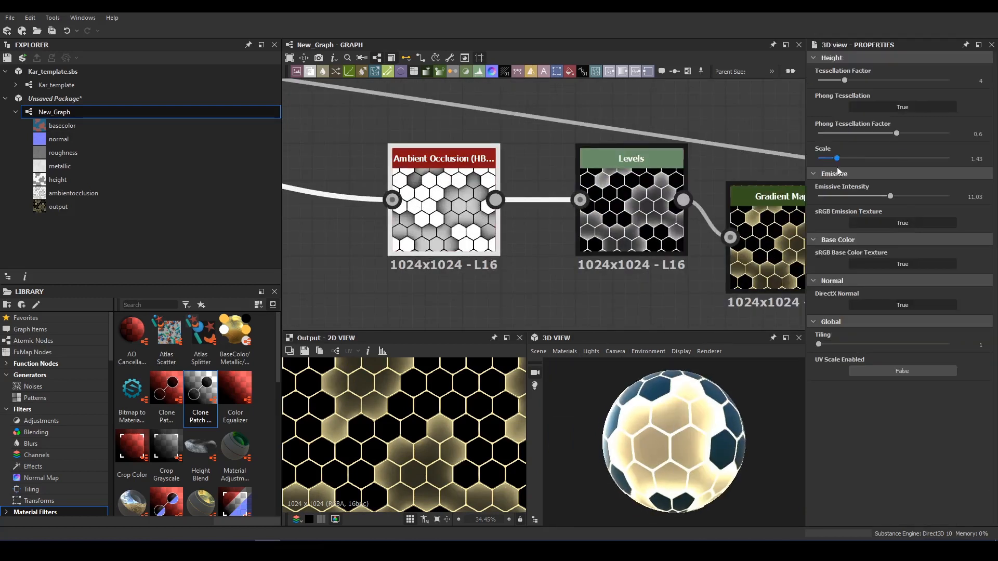
{"action": "left_click_drag", "start_coordinate": [819, 344], "coordinate": [867, 356]}
{"action": "left_click_drag", "start_coordinate": [692, 426], "coordinate": [722, 452]}
{"action": "left_click_drag", "start_coordinate": [866, 344], "coordinate": [818, 345]}
- Reduce the 3D material's Emissive Intensity to 0
{"action": "middle_click_drag", "start_coordinate": [770, 232], "coordinate": [564, 230]}
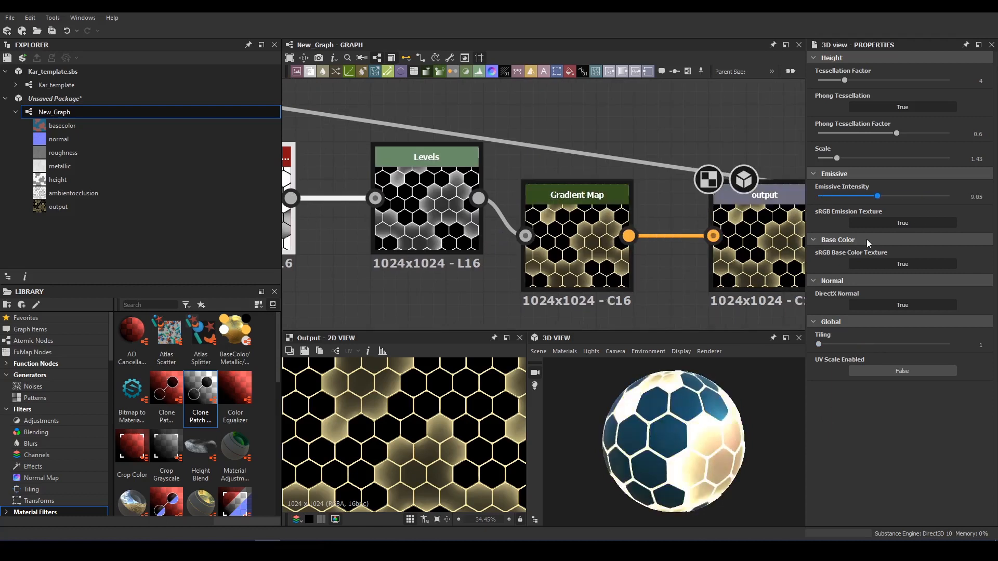
{"action": "left_click_drag", "start_coordinate": [867, 243], "coordinate": [817, 244]}
{"action": "left_click_drag", "start_coordinate": [670, 442], "coordinate": [577, 456]}
- Desaturate the base colour Gradient Map's 0.395 key to neutral grey and set the HSL node's Saturation to 0.47
{"action": "scroll", "coordinate": [577, 457], "scroll_direction": "down", "scroll_amount": 3}
{"action": "scroll", "coordinate": [656, 158], "scroll_direction": "down", "scroll_amount": 5}
{"action": "middle_click_drag", "start_coordinate": [576, 162], "coordinate": [520, 307]}
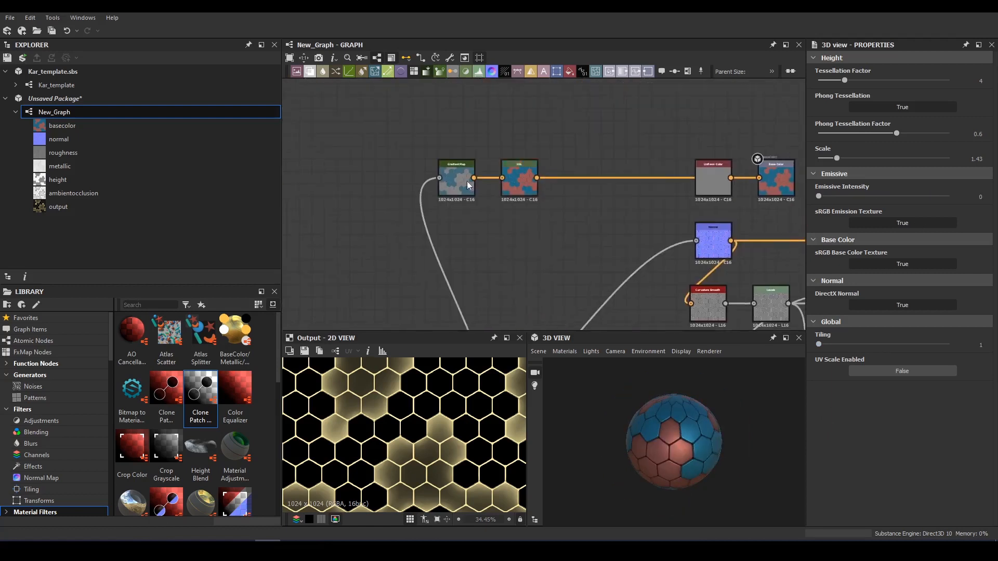
{"action": "double_click", "coordinate": [467, 181]}
{"action": "scroll", "coordinate": [466, 181], "scroll_direction": "up", "scroll_amount": 3}
{"action": "left_click", "coordinate": [886, 342]}
{"action": "mouse_move", "coordinate": [241, 197]}
{"action": "left_mouse_down"}
{"action": "mouse_move", "coordinate": [239, 205]}
{"action": "mouse_move", "coordinate": [213, 200]}
{"action": "left_mouse_up"}
{"action": "left_click", "coordinate": [647, 151]}
{"action": "left_click_drag", "start_coordinate": [884, 301], "coordinate": [882, 307]}
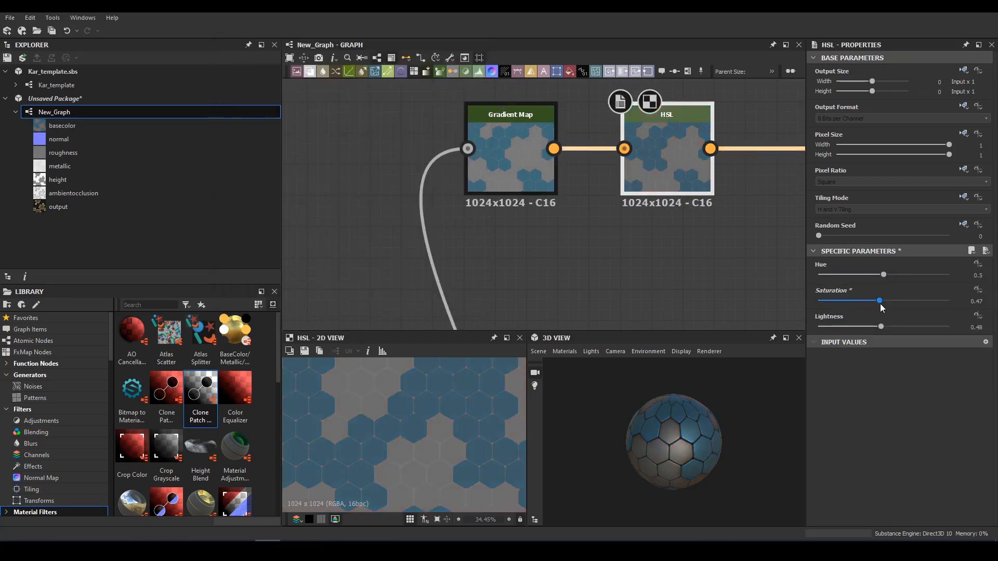
- Select the tile-generating nodes and move them farther from the final height Blend to make room between them
{"action": "scroll", "coordinate": [441, 189], "scroll_direction": "down", "scroll_amount": 8}
{"action": "middle_click_drag", "start_coordinate": [333, 265], "coordinate": [492, 238]}
{"action": "scroll", "coordinate": [492, 238], "scroll_direction": "up", "scroll_amount": 6}
{"action": "middle_click_drag", "start_coordinate": [660, 205], "coordinate": [484, 195]}
{"action": "left_click", "coordinate": [484, 194]}
{"action": "scroll", "coordinate": [484, 195], "scroll_direction": "down", "scroll_amount": 8}
{"action": "left_click_drag", "start_coordinate": [342, 117], "coordinate": [537, 225]}
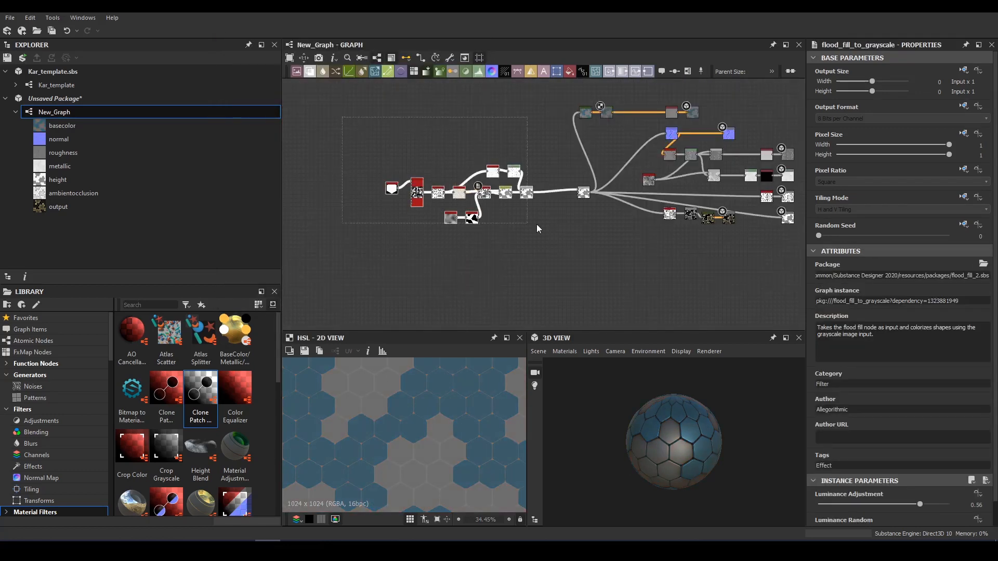
- Search the node list and the noise generators for a stripe or line pattern
{"action": "scroll", "coordinate": [435, 224], "scroll_direction": "up", "scroll_amount": 3}
{"action": "key", "text": "space"}
{"action": "type", "text": "st"}
{"action": "key", "text": "Escape"}
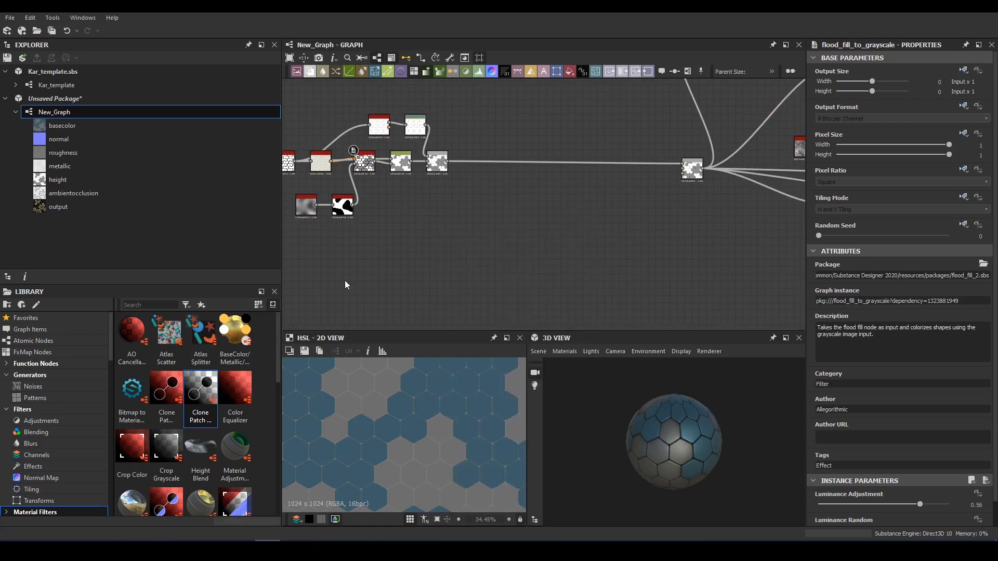
{"action": "key", "text": "space"}
{"action": "type", "text": "line"}
{"action": "left_click", "coordinate": [33, 391]}
{"action": "scroll", "coordinate": [189, 424], "scroll_direction": "down", "scroll_amount": 5}
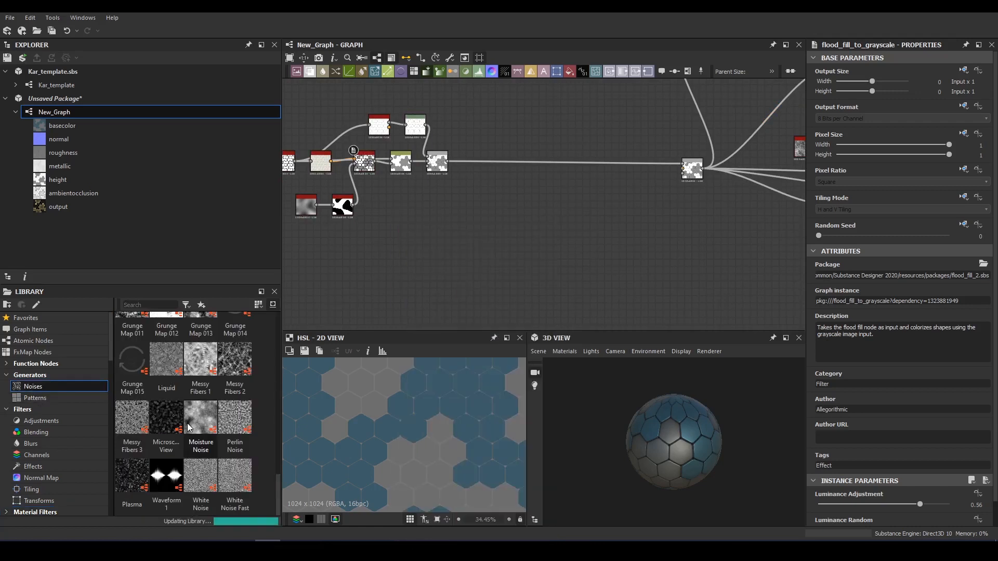
{"action": "scroll", "coordinate": [190, 425], "scroll_direction": "up", "scroll_amount": 5}
- Find the Stripes generator among the library patterns and add it to the graph
{"action": "left_click", "coordinate": [37, 398]}
{"action": "scroll", "coordinate": [183, 413], "scroll_direction": "down", "scroll_amount": 1}
{"action": "scroll", "coordinate": [184, 412], "scroll_direction": "down", "scroll_amount": 8}
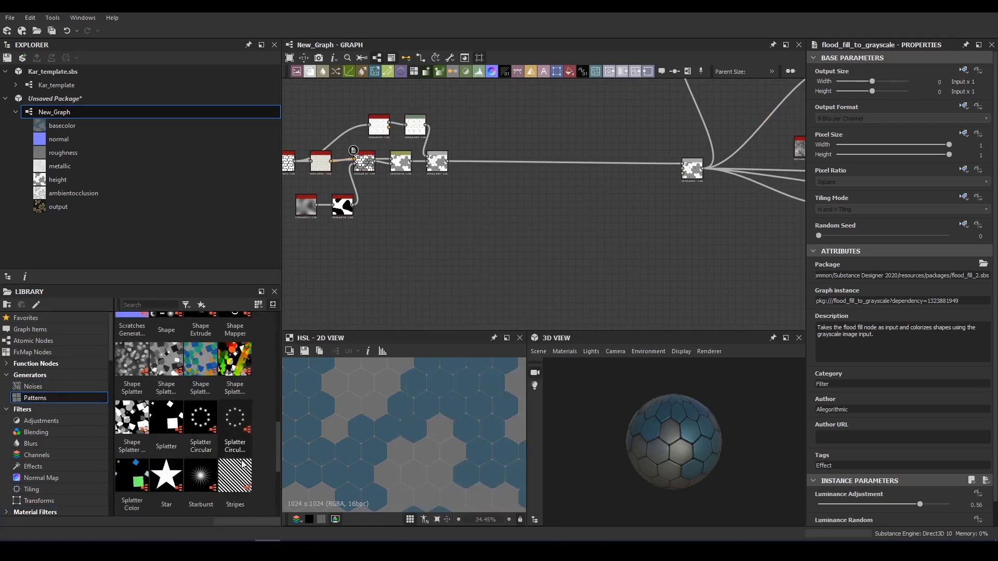
{"action": "left_click_drag", "start_coordinate": [235, 475], "coordinate": [404, 199]}
{"action": "scroll", "coordinate": [857, 500], "scroll_direction": "down", "scroll_amount": 1}
{"action": "scroll", "coordinate": [415, 198], "scroll_direction": "up", "scroll_amount": 3}
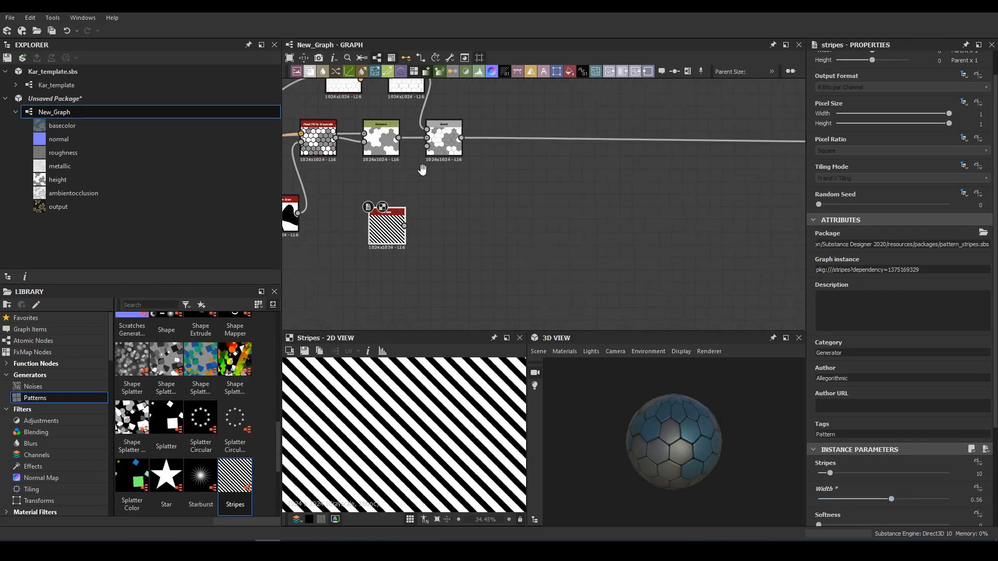
- Move the Stripes node above the main node chain and bring the final height Blend closer to the tile nodes
{"action": "scroll", "coordinate": [422, 167], "scroll_direction": "down", "scroll_amount": 4}
{"action": "middle_click_drag", "start_coordinate": [421, 168], "coordinate": [301, 242]}
{"action": "left_click_drag", "start_coordinate": [290, 266], "coordinate": [389, 165]}
{"action": "scroll", "coordinate": [512, 213], "scroll_direction": "up", "scroll_amount": 1}
{"action": "left_click_drag", "start_coordinate": [526, 235], "coordinate": [383, 227]}
{"action": "middle_click_drag", "start_coordinate": [375, 196], "coordinate": [520, 187]}
- Configure the Stripes node with 7 stripes, Width 0.43 and Shift 8
{"action": "scroll", "coordinate": [832, 381], "scroll_direction": "down", "scroll_amount": 3}
{"action": "left_click_drag", "start_coordinate": [829, 380], "coordinate": [823, 380]}
{"action": "middle_click_drag", "start_coordinate": [433, 209], "coordinate": [468, 231]}
{"action": "left_click_drag", "start_coordinate": [884, 458], "coordinate": [844, 458]}
{"action": "scroll", "coordinate": [359, 417], "scroll_direction": "down", "scroll_amount": 3}
{"action": "left_click_drag", "start_coordinate": [891, 406], "coordinate": [874, 406]}
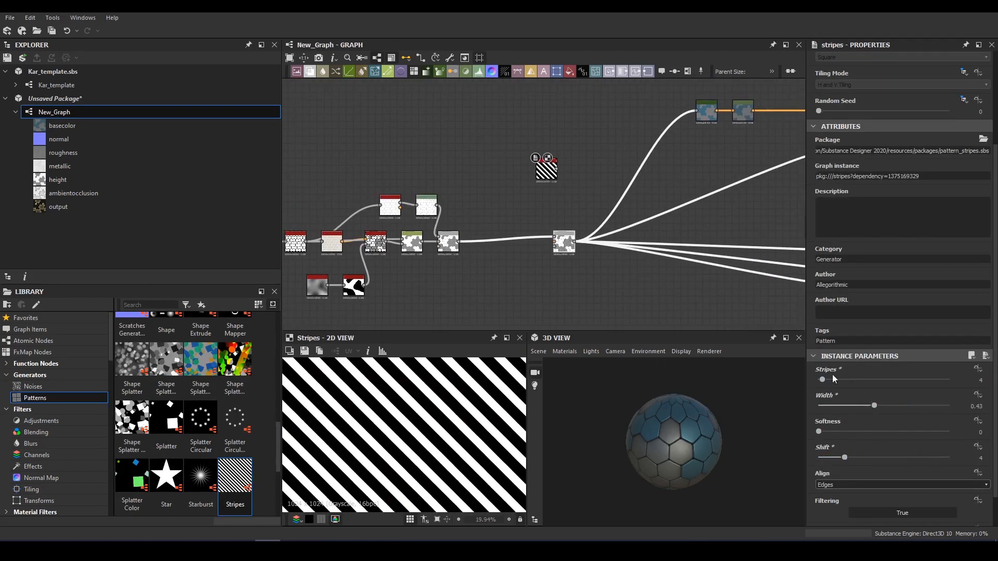
{"action": "left_click_drag", "start_coordinate": [822, 380], "coordinate": [826, 379]}
{"action": "left_click_drag", "start_coordinate": [845, 458], "coordinate": [870, 458]}
- Reposition the Stripes node and add a Levels node from the tile Blend, raising its black point to isolate the raised tiles as a mask
{"action": "scroll", "coordinate": [523, 189], "scroll_direction": "up", "scroll_amount": 2}
{"action": "left_click_drag", "start_coordinate": [549, 171], "coordinate": [475, 171]}
{"action": "middle_click_drag", "start_coordinate": [504, 221], "coordinate": [429, 251]}
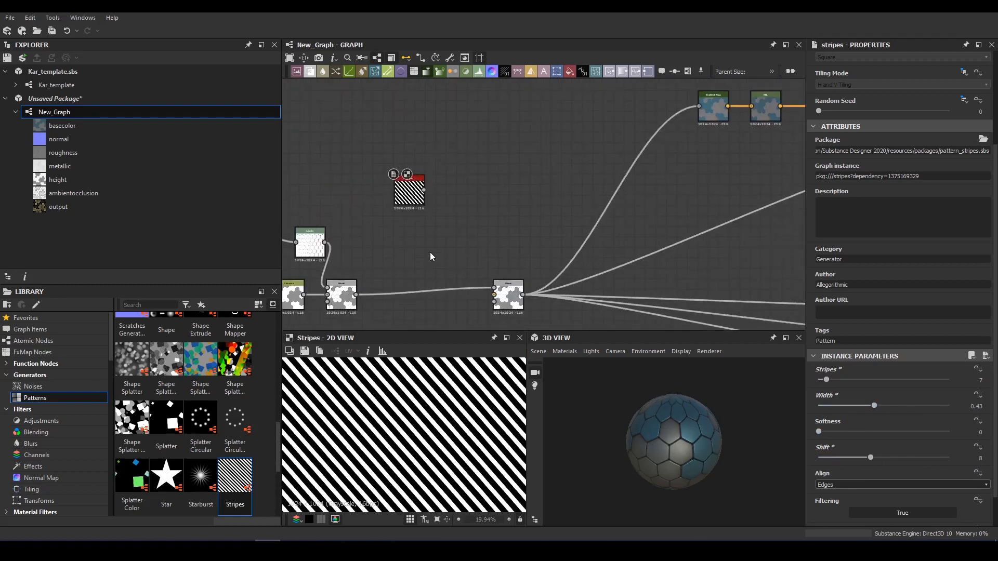
{"action": "key", "text": "l"}
{"action": "left_click_drag", "start_coordinate": [356, 295], "coordinate": [415, 253]}
{"action": "left_click_drag", "start_coordinate": [825, 294], "coordinate": [917, 294]}
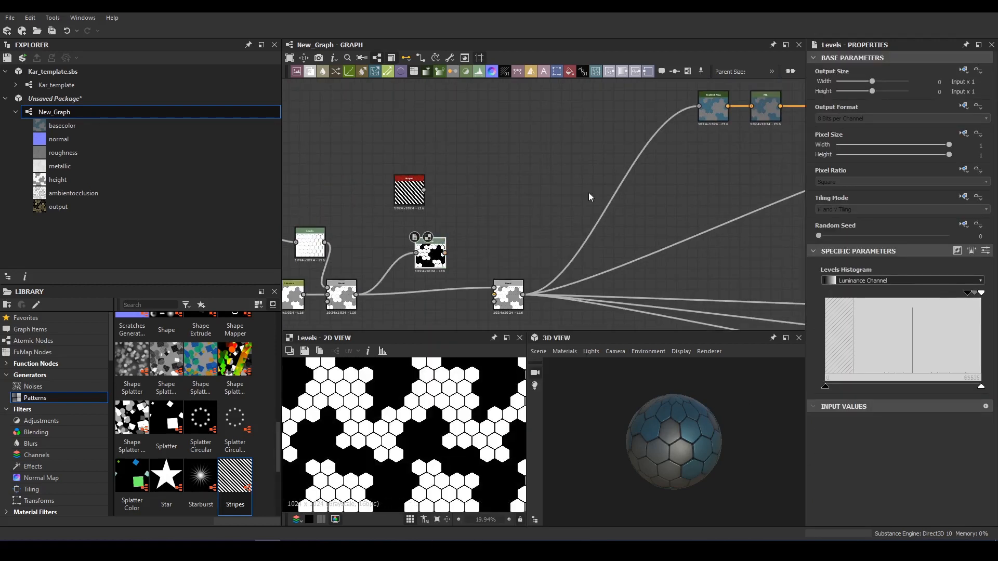
- Reposition the Stripes node above the mask Levels and add a Gradient Map after it
{"action": "middle_click_drag", "start_coordinate": [588, 192], "coordinate": [513, 229]}
{"action": "left_click_drag", "start_coordinate": [335, 227], "coordinate": [513, 141]}
{"action": "middle_click_drag", "start_coordinate": [673, 147], "coordinate": [643, 155]}
{"action": "left_click_drag", "start_coordinate": [488, 145], "coordinate": [384, 163]}
{"action": "key", "text": "space"}
{"action": "type", "text": "gr"}
{"action": "key", "text": "Return"}
- Make the stripe gradient's black key fully transparent, and move its white key to 0.726 with the salmon colour #fffb7070
{"action": "left_click", "coordinate": [963, 367]}
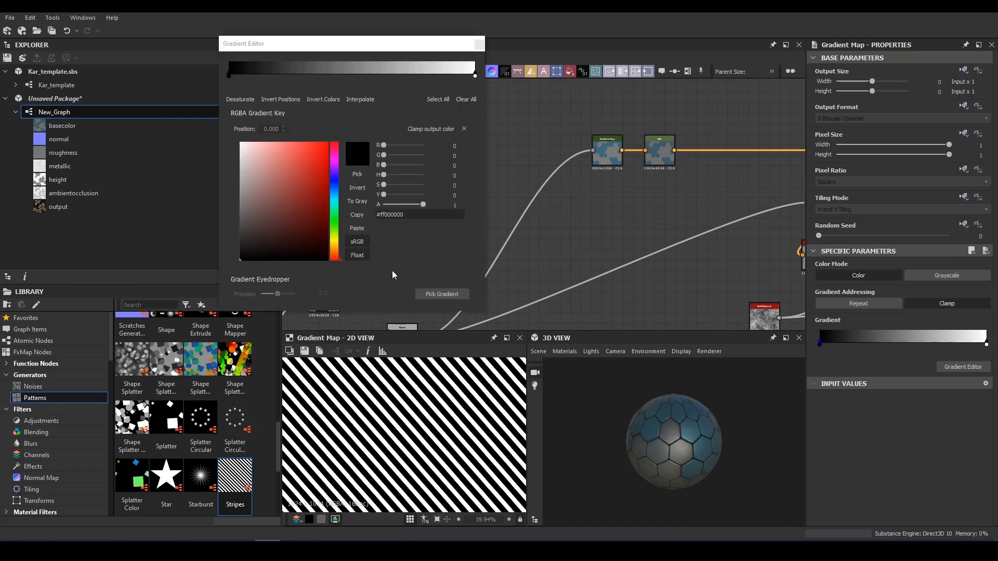
{"action": "left_click_drag", "start_coordinate": [424, 204], "coordinate": [330, 208]}
{"action": "left_click_drag", "start_coordinate": [475, 76], "coordinate": [408, 74]}
{"action": "left_click_drag", "start_coordinate": [252, 167], "coordinate": [287, 143]}
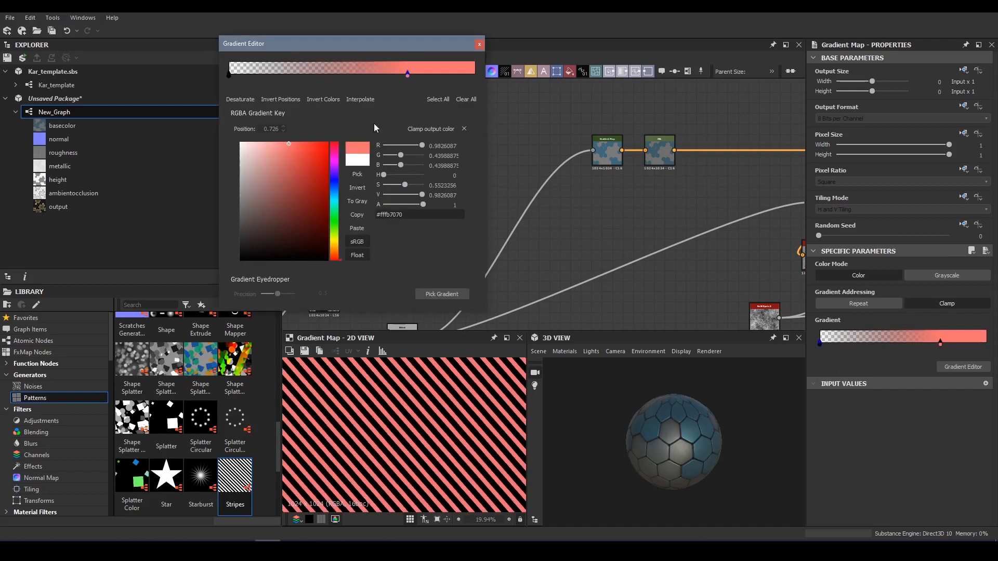
{"action": "left_click", "coordinate": [479, 44]}
- Insert a Blend node after the HSL node in the base colour chain, with the tile mask Levels as its opacity input
{"action": "middle_click_drag", "start_coordinate": [713, 112], "coordinate": [642, 112]}
{"action": "left_click", "coordinate": [632, 149]}
{"action": "key", "text": "space"}
{"action": "type", "text": "bl"}
{"action": "key", "text": "Return"}
{"action": "scroll", "coordinate": [628, 170], "scroll_direction": "down", "scroll_amount": 1}
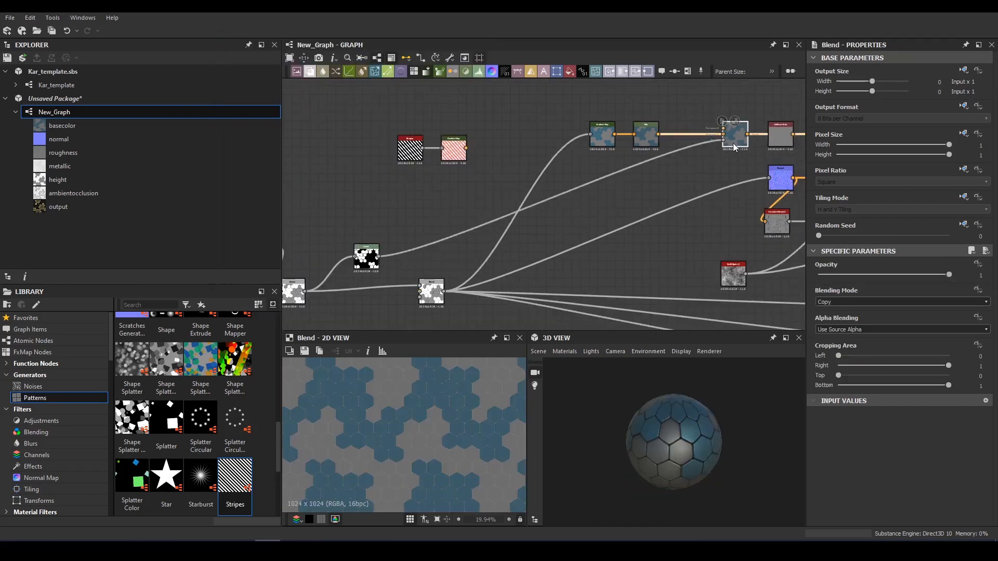
- Connect the stripe Gradient Map to the foreground input of the new Blend in the base colour chain
{"action": "scroll", "coordinate": [739, 151], "scroll_direction": "up", "scroll_amount": 2}
{"action": "left_click_drag", "start_coordinate": [715, 119], "coordinate": [345, 146]}
{"action": "scroll", "coordinate": [623, 394], "scroll_direction": "up", "scroll_amount": 5}
{"action": "middle_click_drag", "start_coordinate": [495, 224], "coordinate": [892, 129]}
{"action": "scroll", "coordinate": [513, 245], "scroll_direction": "up", "scroll_amount": 3}
{"action": "scroll", "coordinate": [513, 245], "scroll_direction": "down", "scroll_amount": 2}
{"action": "middle_click_drag", "start_coordinate": [513, 246], "coordinate": [324, 398]}
- Increase the number of stripes on the Stripes node
{"action": "left_click", "coordinate": [499, 163]}
{"action": "scroll", "coordinate": [426, 432], "scroll_direction": "up", "scroll_amount": 4}
{"action": "left_click_drag", "start_coordinate": [828, 505], "coordinate": [838, 507]}
{"action": "scroll", "coordinate": [574, 151], "scroll_direction": "up", "scroll_amount": 2}
- Change the light key of the stripe Gradient Map to an unsaturated light grey and close the gradient editor
{"action": "double_click", "coordinate": [575, 151]}
{"action": "double_click", "coordinate": [939, 344]}
{"action": "left_click", "coordinate": [335, 241]}
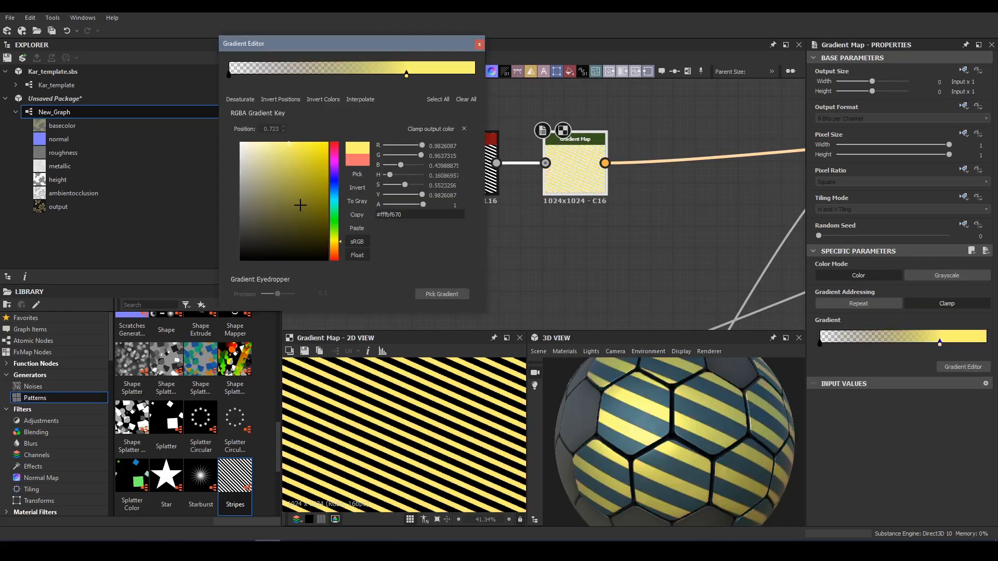
{"action": "left_click_drag", "start_coordinate": [297, 205], "coordinate": [230, 181]}
{"action": "left_click", "coordinate": [480, 44]}
- Set the Edge Detect node's Edge Width to 1 to narrow the gaps between the hexagonal tiles
{"action": "scroll", "coordinate": [687, 423], "scroll_direction": "up", "scroll_amount": 3}
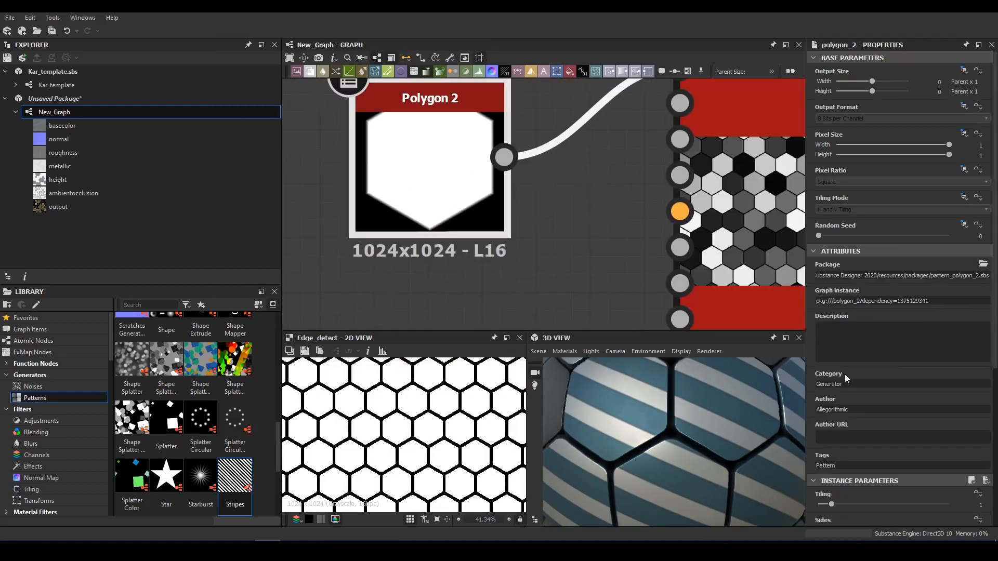
{"action": "scroll", "coordinate": [844, 375], "scroll_direction": "down", "scroll_amount": 4}
{"action": "left_click_drag", "start_coordinate": [827, 463], "coordinate": [737, 462]}
{"action": "middle_click_drag", "start_coordinate": [754, 213], "coordinate": [579, 206]}
{"action": "double_click", "coordinate": [579, 206]}
{"action": "scroll", "coordinate": [404, 436], "scroll_direction": "up", "scroll_amount": 4}
{"action": "double_click", "coordinate": [789, 218]}
{"action": "scroll", "coordinate": [405, 436], "scroll_direction": "up", "scroll_amount": 6}
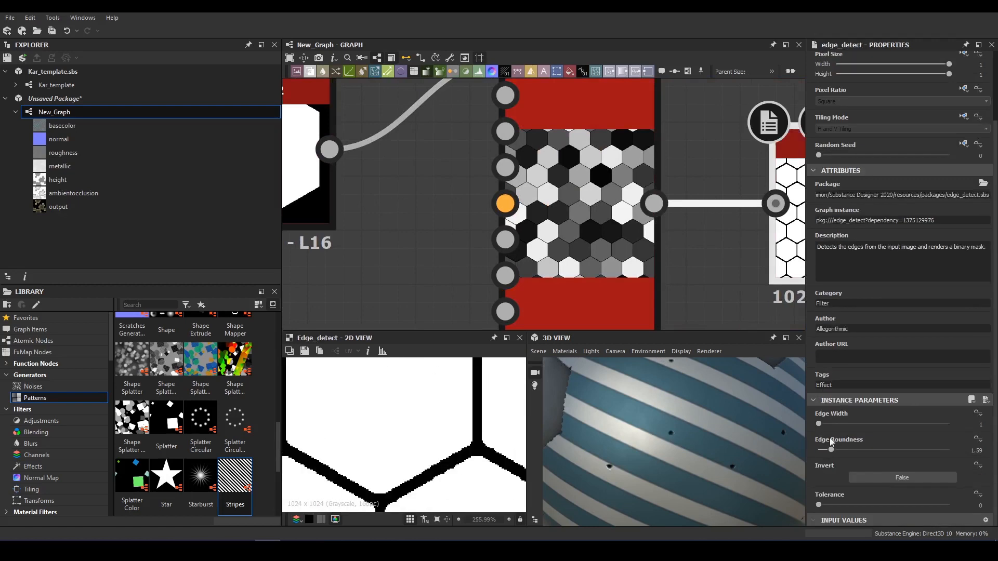
- Review the Tile Sampler's size settings, and set the Edge Detect node's Edge Roundness to 1.4
{"action": "double_click", "coordinate": [587, 213]}
{"action": "scroll", "coordinate": [982, 419], "scroll_direction": "down", "scroll_amount": 8}
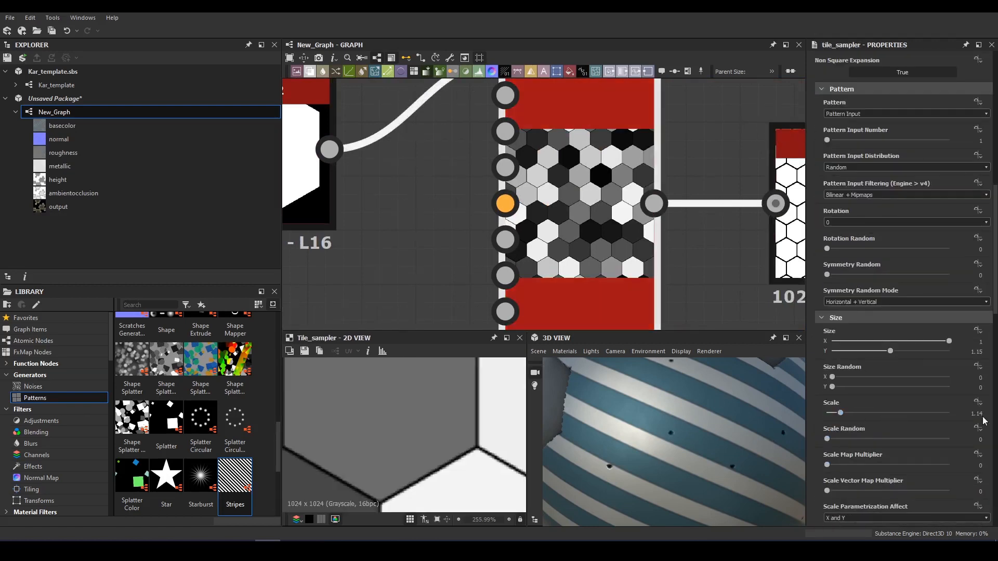
{"action": "middle_click_drag", "start_coordinate": [749, 291], "coordinate": [459, 283]}
{"action": "double_click", "coordinate": [567, 205]}
{"action": "middle_click_drag", "start_coordinate": [700, 219], "coordinate": [417, 211]}
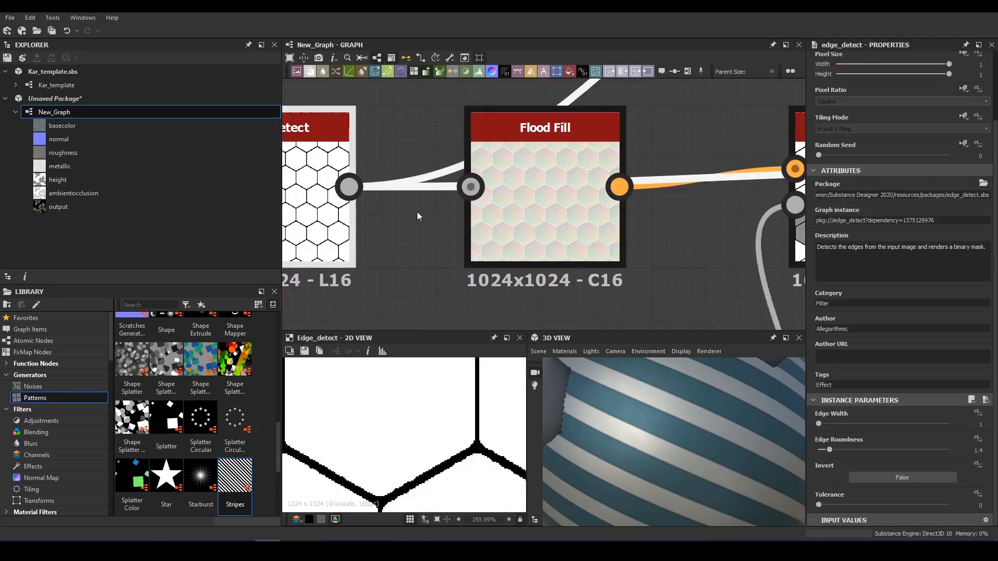
- Examine the Flood Fill, Flood Fill to Grayscale, Blend and Levels nodes along the tile height chain
{"action": "double_click", "coordinate": [541, 208]}
{"action": "middle_click_drag", "start_coordinate": [546, 208], "coordinate": [411, 206]}
{"action": "scroll", "coordinate": [410, 206], "scroll_direction": "down", "scroll_amount": 4}
{"action": "double_click", "coordinate": [559, 200]}
{"action": "scroll", "coordinate": [556, 199], "scroll_direction": "down", "scroll_amount": 2}
{"action": "middle_click_drag", "start_coordinate": [607, 211], "coordinate": [340, 258]}
{"action": "scroll", "coordinate": [664, 189], "scroll_direction": "up", "scroll_amount": 3}
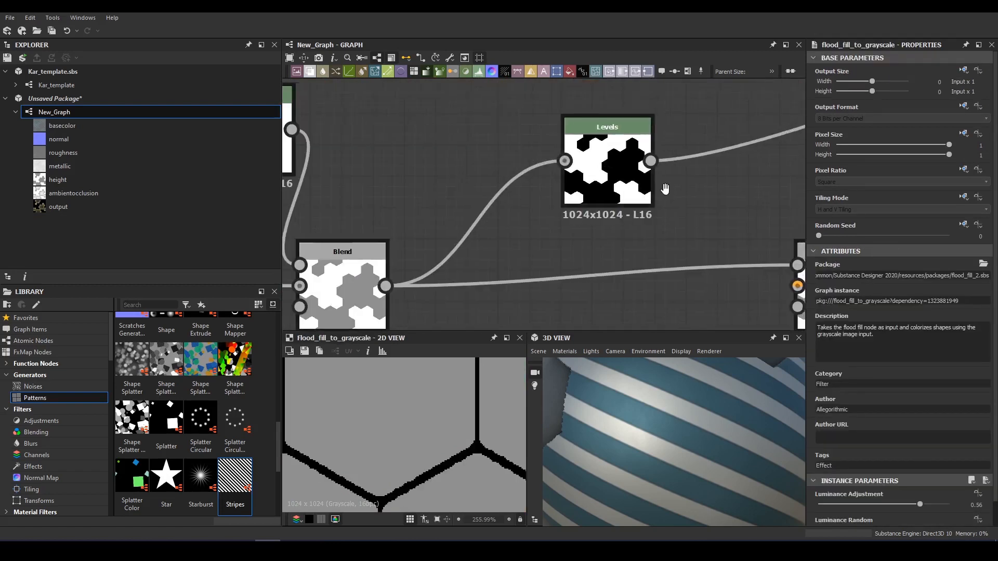
{"action": "middle_click_drag", "start_coordinate": [312, 294], "coordinate": [657, 263]}
{"action": "double_click", "coordinate": [657, 263]}
{"action": "scroll", "coordinate": [593, 214], "scroll_direction": "down", "scroll_amount": 3}
{"action": "double_click", "coordinate": [578, 157]}
- Lower the Bevel node's Distance to about 0
{"action": "double_click", "coordinate": [488, 146]}
{"action": "scroll", "coordinate": [487, 145], "scroll_direction": "up", "scroll_amount": 3}
{"action": "scroll", "coordinate": [711, 421], "scroll_direction": "down", "scroll_amount": 6}
{"action": "left_click_drag", "start_coordinate": [888, 504], "coordinate": [886, 505]}
{"action": "scroll", "coordinate": [711, 422], "scroll_direction": "up", "scroll_amount": 5}
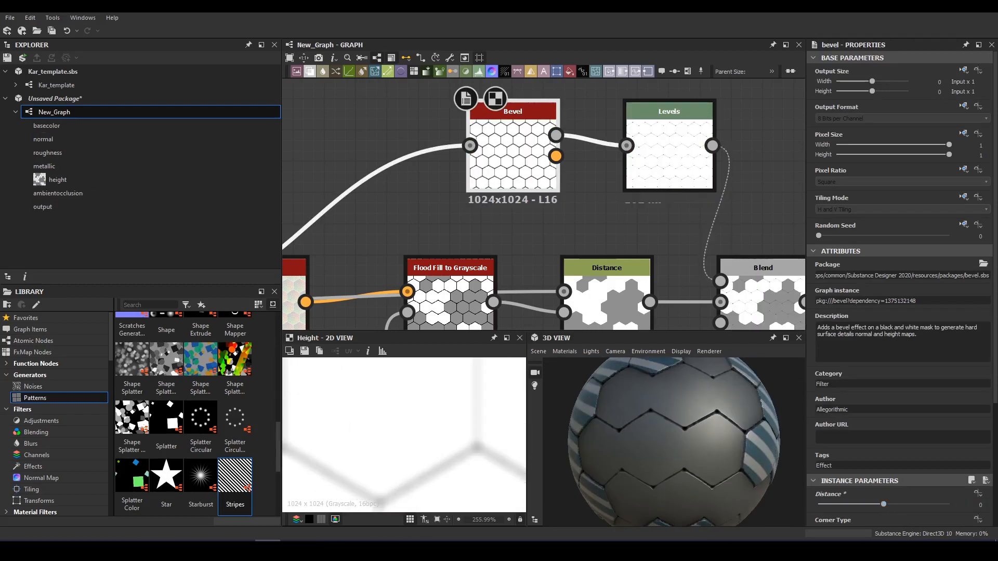
- Preview the Levels node after the Bevel, and move both nodes up to clear space above the tile chain
{"action": "double_click", "coordinate": [669, 154]}
{"action": "scroll", "coordinate": [485, 393], "scroll_direction": "down", "scroll_amount": 8}
{"action": "scroll", "coordinate": [499, 244], "scroll_direction": "down", "scroll_amount": 2}
{"action": "middle_click_drag", "start_coordinate": [499, 244], "coordinate": [411, 203]}
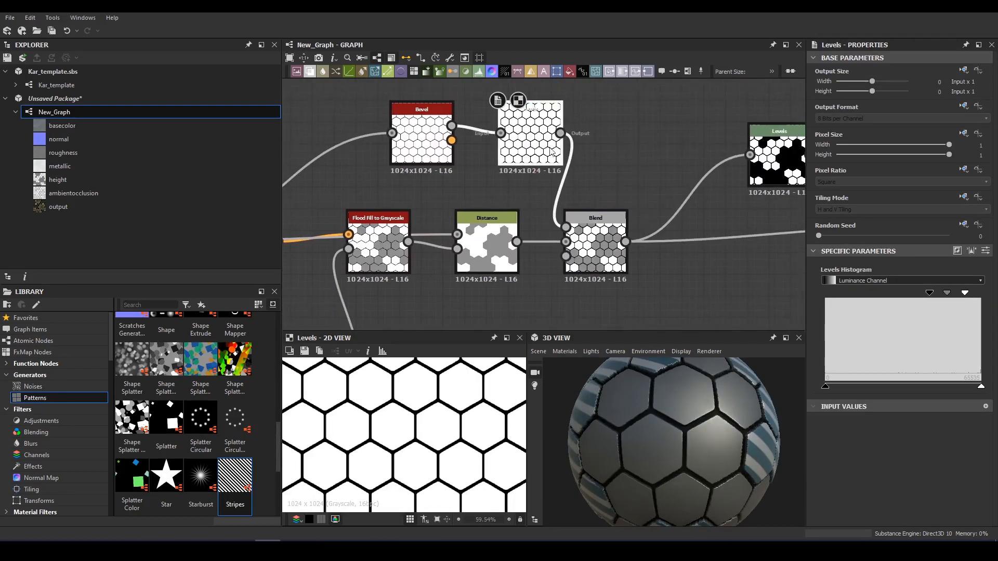
{"action": "middle_click_drag", "start_coordinate": [363, 176], "coordinate": [678, 178]}
{"action": "left_click_drag", "start_coordinate": [738, 138], "coordinate": [675, 94]}
{"action": "middle_click_drag", "start_coordinate": [779, 130], "coordinate": [648, 175]}
{"action": "left_click_drag", "start_coordinate": [714, 182], "coordinate": [702, 107]}
- Add a Blur HQ Grayscale node fed by the Edge Detect output, with its Intensity set to 0.57
{"action": "left_click", "coordinate": [644, 204]}
{"action": "key", "text": "space"}
{"action": "type", "text": "bl"}
{"action": "left_click", "coordinate": [694, 321]}
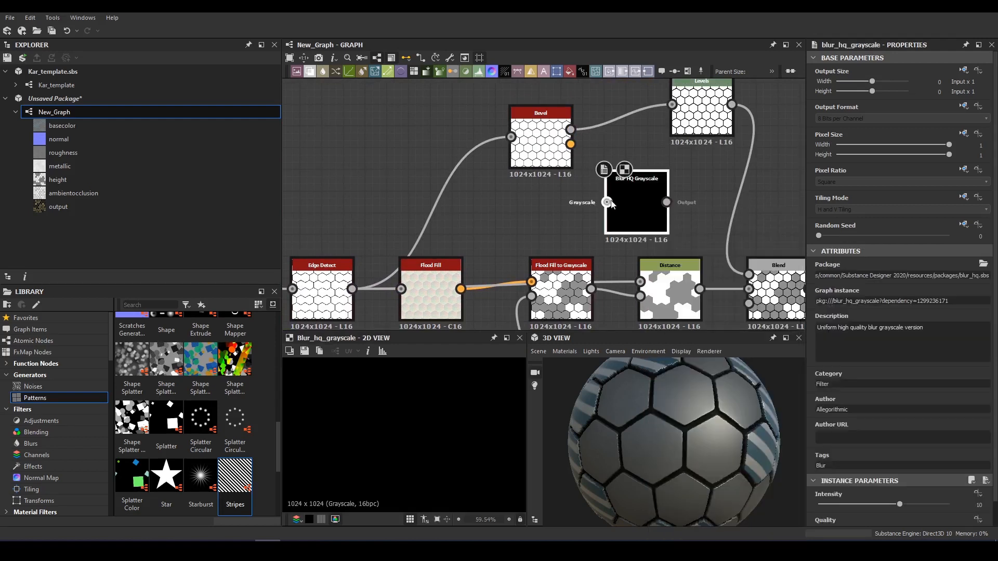
{"action": "left_click_drag", "start_coordinate": [608, 202], "coordinate": [352, 289]}
{"action": "scroll", "coordinate": [400, 431], "scroll_direction": "up", "scroll_amount": 4}
{"action": "left_click_drag", "start_coordinate": [899, 505], "coordinate": [822, 505]}
- Feed the Blur HQ Grayscale output into the Levels node in place of the Bevel, and lower the Levels white point
{"action": "middle_click_drag", "start_coordinate": [668, 144], "coordinate": [587, 141]}
{"action": "left_click_drag", "start_coordinate": [586, 198], "coordinate": [592, 100]}
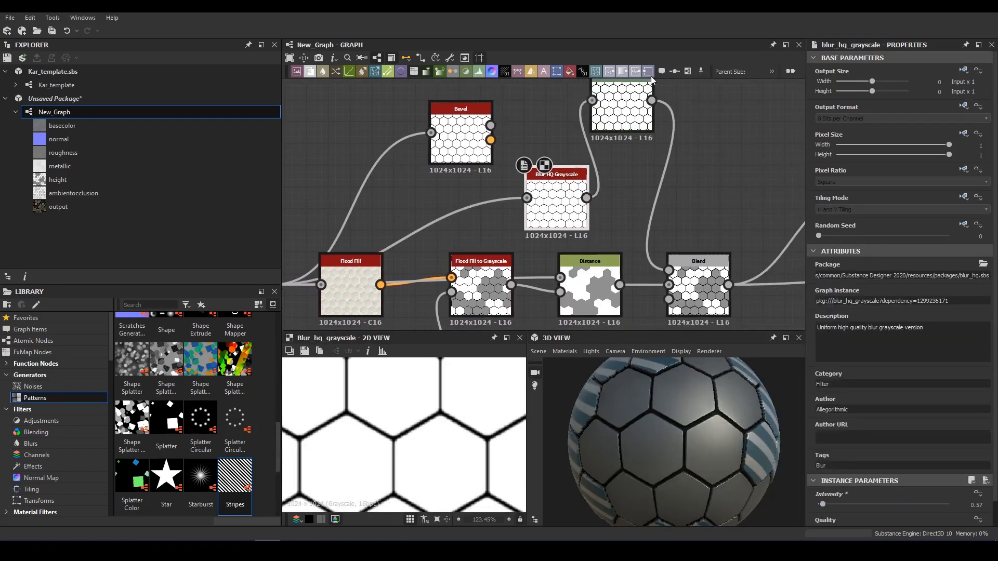
{"action": "left_click", "coordinate": [644, 88]}
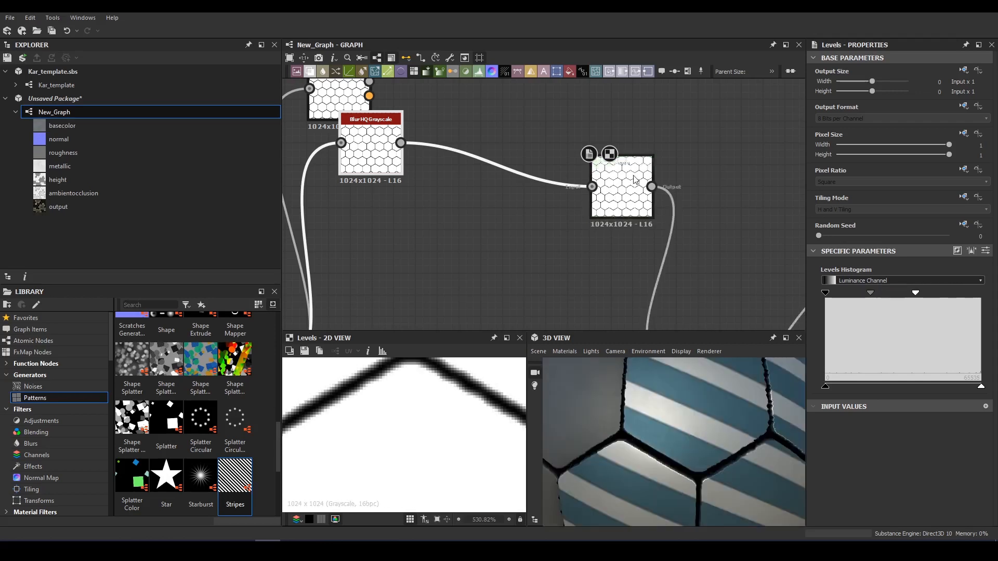
- Add a Non Uniform Blur Grayscale node with the Blur HQ Grayscale output connected to both of its inputs
{"action": "key", "text": "space"}
{"action": "type", "text": "non"}
{"action": "left_click", "coordinate": [625, 277]}
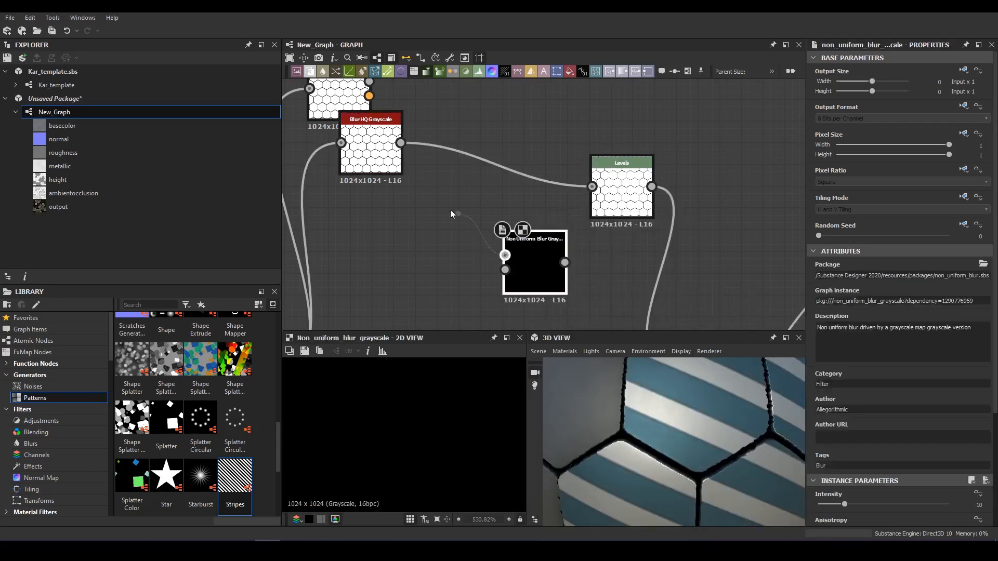
{"action": "left_click_drag", "start_coordinate": [400, 143], "coordinate": [505, 255]}
{"action": "left_click_drag", "start_coordinate": [400, 143], "coordinate": [505, 270]}
- Set the Non Uniform Blur's Intensity to 0.99 and Anisotropy to 1, and raise Asymmetry and the sampling quality to maximum
{"action": "scroll", "coordinate": [827, 495], "scroll_direction": "down", "scroll_amount": 1}
{"action": "left_click_drag", "start_coordinate": [842, 504], "coordinate": [950, 499]}
{"action": "scroll", "coordinate": [832, 468], "scroll_direction": "down", "scroll_amount": 2}
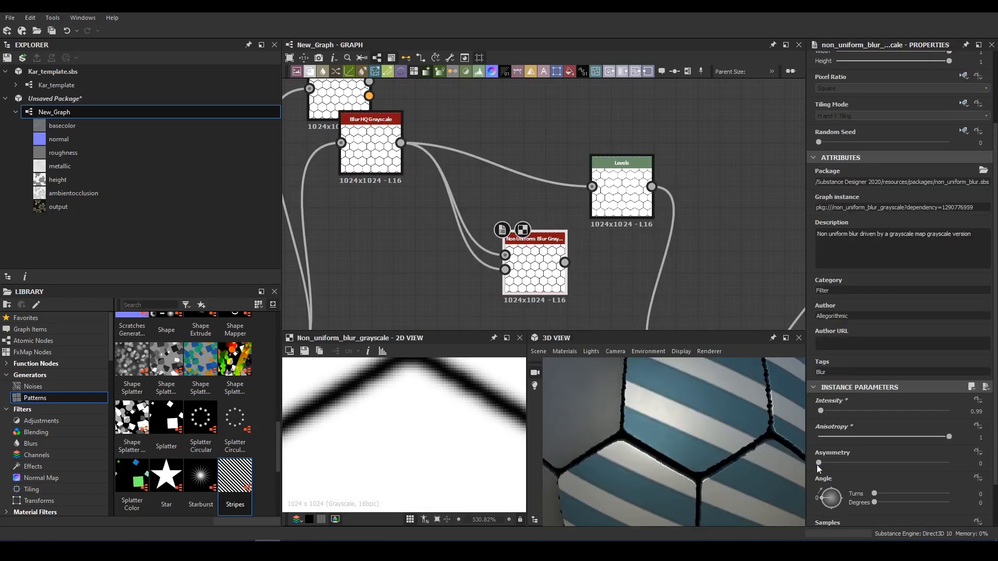
{"action": "left_click_drag", "start_coordinate": [819, 463], "coordinate": [951, 462]}
{"action": "scroll", "coordinate": [676, 442], "scroll_direction": "down", "scroll_amount": 3}
{"action": "scroll", "coordinate": [871, 467], "scroll_direction": "down", "scroll_amount": 2}
{"action": "left_click_drag", "start_coordinate": [933, 504], "coordinate": [950, 504]}
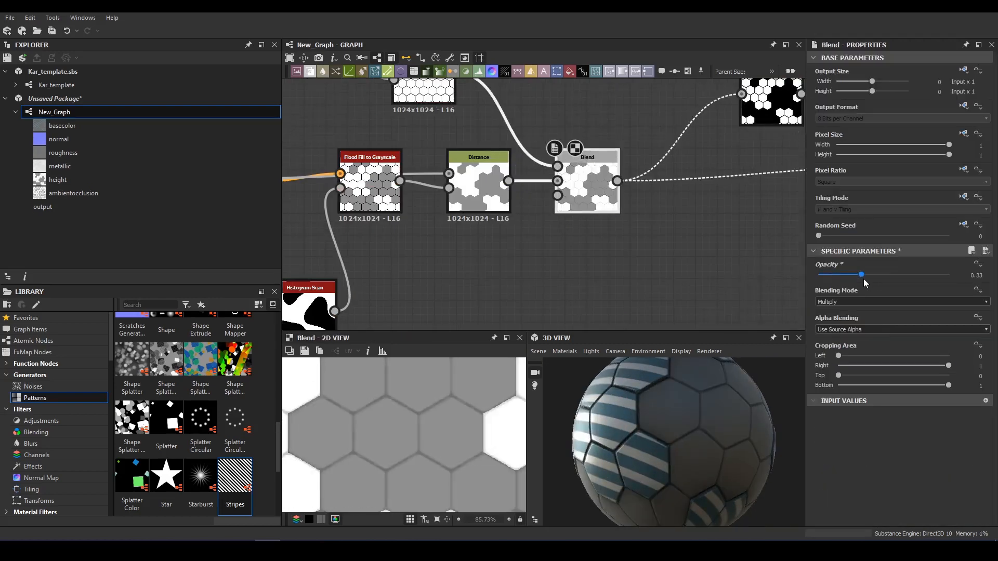
- Set the Opacity of the Multiply Blend after the Distance node to 0.26
{"action": "left_click_drag", "start_coordinate": [849, 287], "coordinate": [853, 287]}
{"action": "scroll", "coordinate": [719, 413], "scroll_direction": "down", "scroll_amount": 3}
{"action": "left_click_drag", "start_coordinate": [720, 412], "coordinate": [761, 388]}
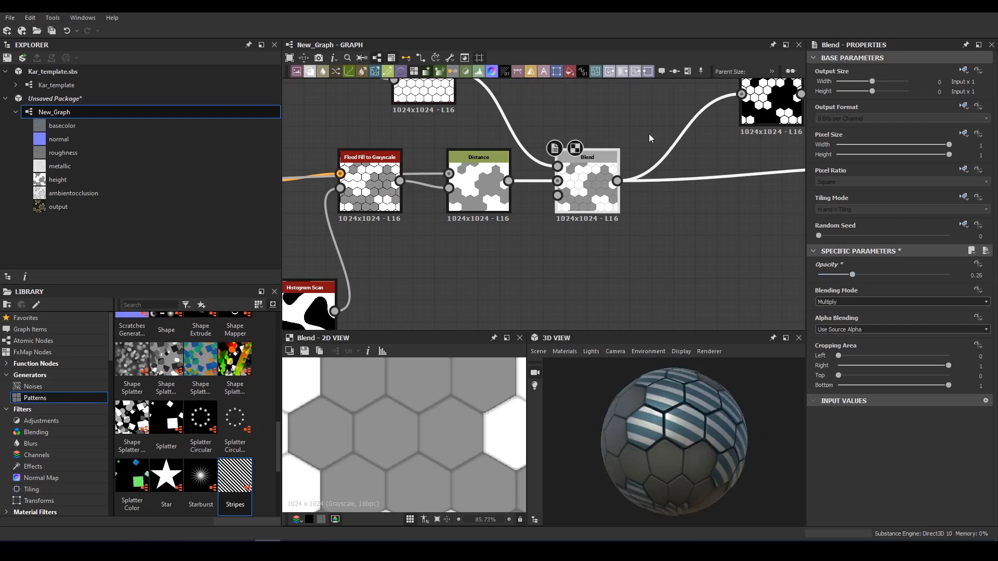
- Reposition the tile mask Levels and the second height Blend to make room in the graph
{"action": "scroll", "coordinate": [608, 205], "scroll_direction": "down", "scroll_amount": 3}
{"action": "middle_click_drag", "start_coordinate": [608, 204], "coordinate": [393, 159]}
{"action": "scroll", "coordinate": [394, 159], "scroll_direction": "down", "scroll_amount": 4}
{"action": "scroll", "coordinate": [496, 191], "scroll_direction": "up", "scroll_amount": 2}
{"action": "left_click_drag", "start_coordinate": [670, 172], "coordinate": [400, 140]}
{"action": "scroll", "coordinate": [404, 246], "scroll_direction": "up", "scroll_amount": 1}
{"action": "scroll", "coordinate": [720, 411], "scroll_direction": "up", "scroll_amount": 3}
{"action": "left_click_drag", "start_coordinate": [697, 411], "coordinate": [728, 441]}
- Add a Highpass Grayscale node fed by the second height Blend, and set its Radius to 1.78
{"action": "left_click", "coordinate": [511, 185]}
{"action": "key", "text": "space"}
{"action": "type", "text": "h"}
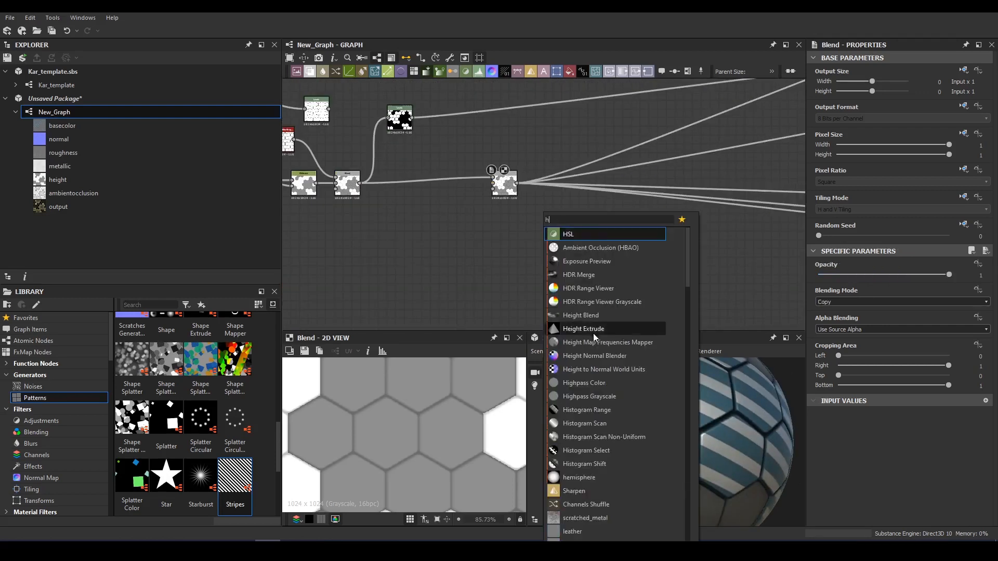
{"action": "type", "text": "gi"}
{"action": "key", "text": "BackSpace"}
{"action": "key", "text": "BackSpace"}
{"action": "type", "text": "ig"}
{"action": "left_click", "coordinate": [562, 248]}
{"action": "mouse_move", "coordinate": [505, 185]}
{"action": "left_mouse_down"}
{"action": "mouse_move", "coordinate": [513, 220]}
{"action": "mouse_move", "coordinate": [488, 189]}
{"action": "left_mouse_up"}
{"action": "left_click_drag", "start_coordinate": [500, 186], "coordinate": [538, 270]}
{"action": "left_click", "coordinate": [538, 267]}
{"action": "left_click_drag", "start_coordinate": [831, 505], "coordinate": [826, 506]}
- Add a Gradient Map after the Highpass and bring its black and white keys close together just past the middle to isolate edges
{"action": "key", "text": "space"}
{"action": "type", "text": "gra"}
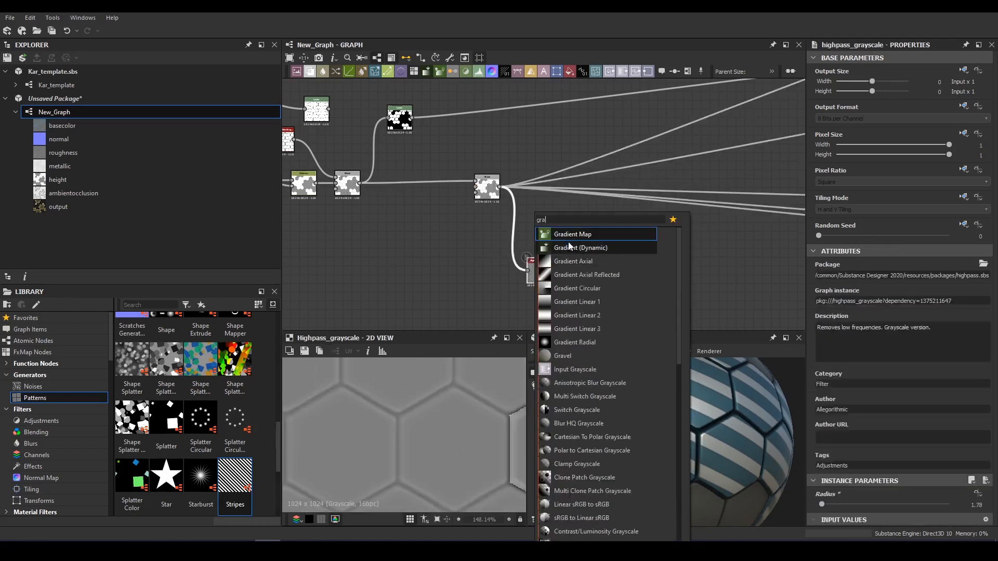
{"action": "left_click", "coordinate": [628, 236]}
{"action": "left_click_drag", "start_coordinate": [822, 342], "coordinate": [896, 345]}
{"action": "left_click_drag", "start_coordinate": [988, 346], "coordinate": [914, 345]}
{"action": "scroll", "coordinate": [505, 396], "scroll_direction": "down", "scroll_amount": 5}
{"action": "scroll", "coordinate": [440, 297], "scroll_direction": "down", "scroll_amount": 3}
{"action": "scroll", "coordinate": [520, 234], "scroll_direction": "up", "scroll_amount": 2}
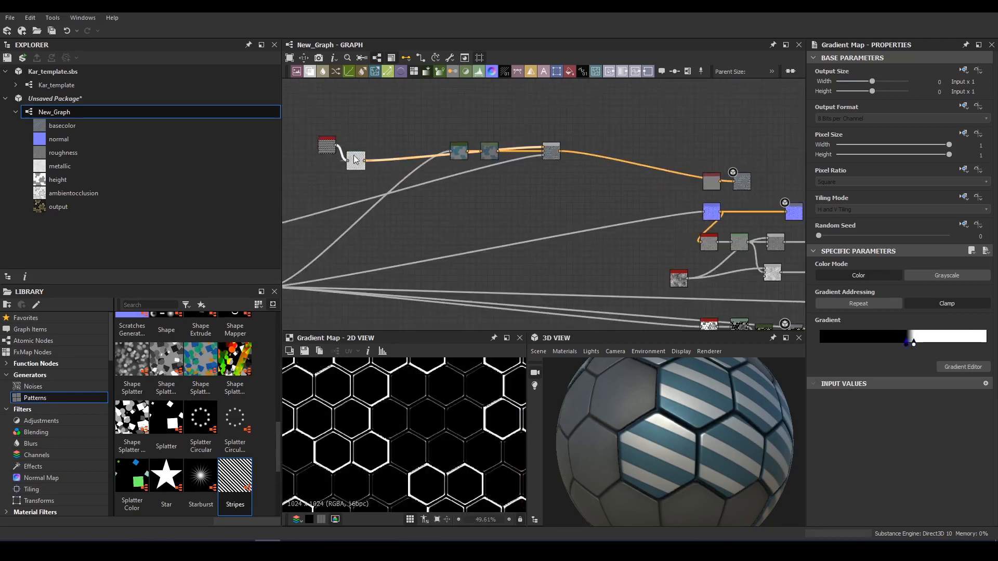
- Insert a Blend after the stripes Blend in the base colour chain, with the edge Gradient Map as its foreground
{"action": "key", "text": "space"}
{"action": "left_click", "coordinate": [597, 192]}
{"action": "middle_click_drag", "start_coordinate": [634, 170], "coordinate": [690, 110]}
{"action": "left_click_drag", "start_coordinate": [394, 285], "coordinate": [392, 285]}
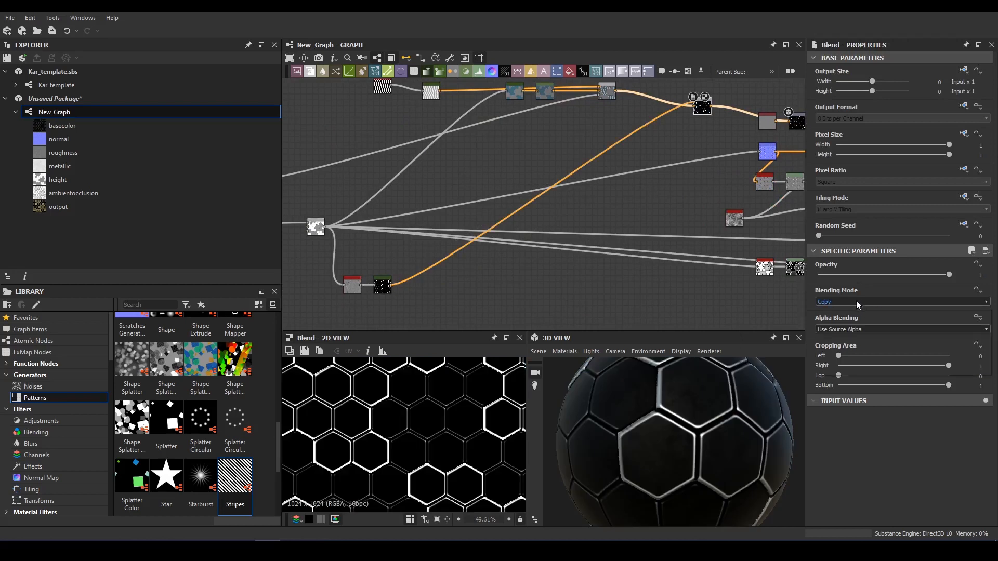
- Set the edge highlight Blend to Add (Linear Dodge) with an Opacity of 0.22
{"action": "scroll", "coordinate": [852, 307], "scroll_direction": "down", "scroll_amount": 1}
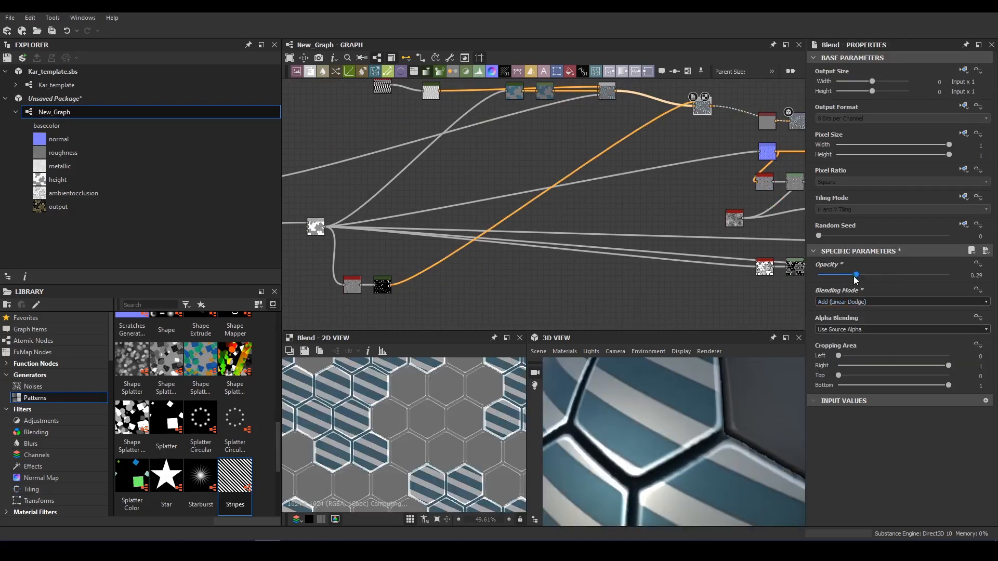
{"action": "left_click_drag", "start_coordinate": [856, 275], "coordinate": [834, 276]}
{"action": "scroll", "coordinate": [603, 223], "scroll_direction": "down", "scroll_amount": 3}
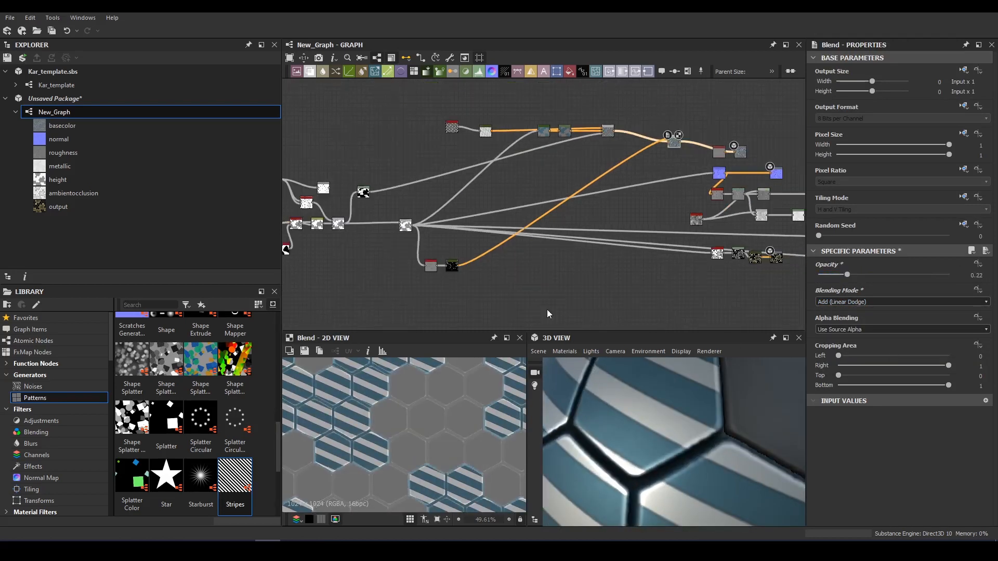
- Duplicate the tile mask Levels with its connection to the tile Blend, and add a Tile Generator node
{"action": "scroll", "coordinate": [769, 375], "scroll_direction": "down", "scroll_amount": 4}
{"action": "scroll", "coordinate": [543, 222], "scroll_direction": "up", "scroll_amount": 3}
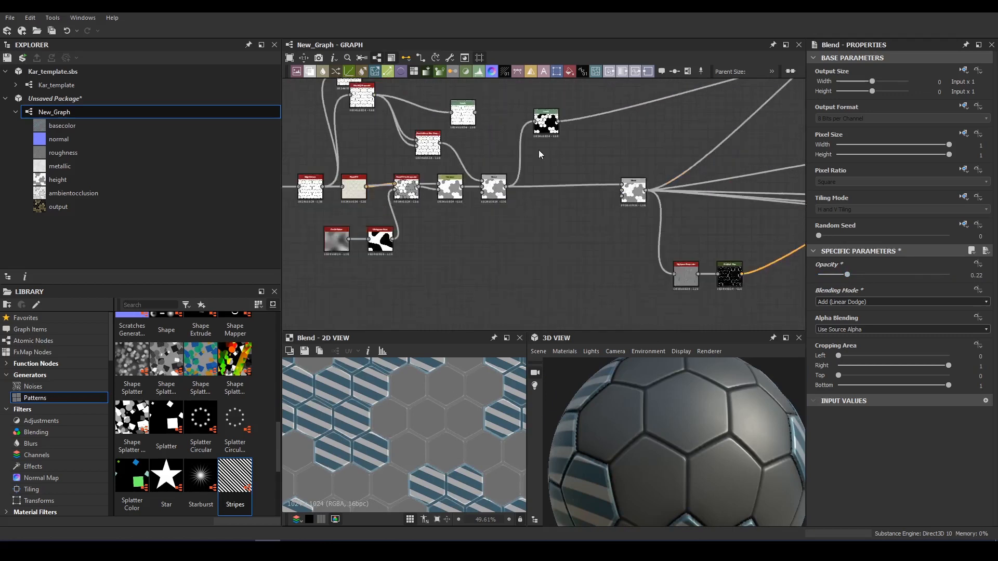
{"action": "left_click", "coordinate": [544, 123]}
{"action": "left_click", "coordinate": [575, 288]}
{"action": "key", "text": "space"}
{"action": "type", "text": "ti"}
{"action": "left_click", "coordinate": [618, 290]}
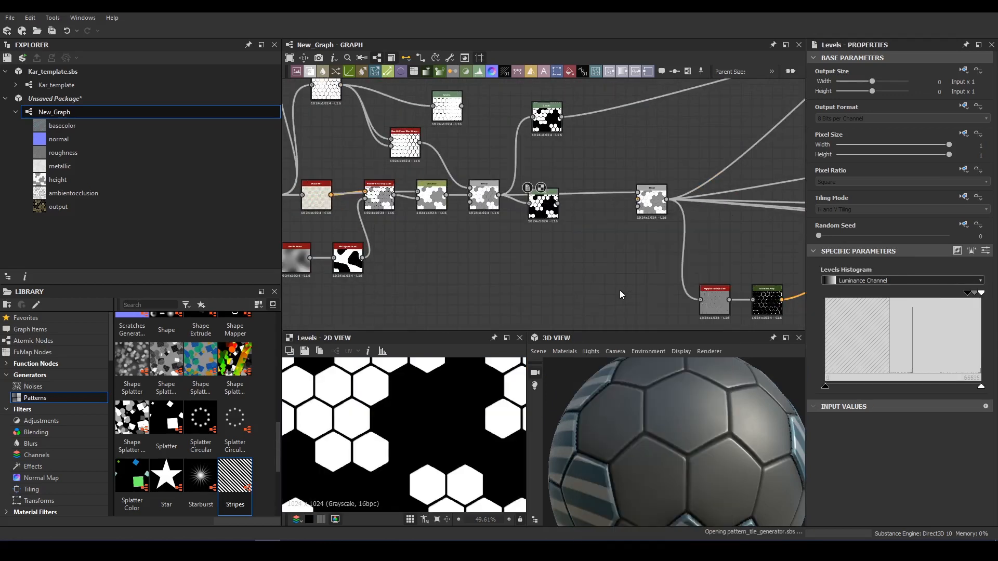
- Set the Tile Generator's Pattern to Paraboloid and its Scale to 0.35, and move the node above the tile chain
{"action": "scroll", "coordinate": [871, 429], "scroll_direction": "down", "scroll_amount": 5}
{"action": "left_click", "coordinate": [860, 351]}
{"action": "left_click", "coordinate": [858, 358]}
{"action": "scroll", "coordinate": [863, 442], "scroll_direction": "down", "scroll_amount": 3}
{"action": "left_click_drag", "start_coordinate": [865, 460], "coordinate": [847, 461]}
{"action": "scroll", "coordinate": [676, 275], "scroll_direction": "down", "scroll_amount": 3}
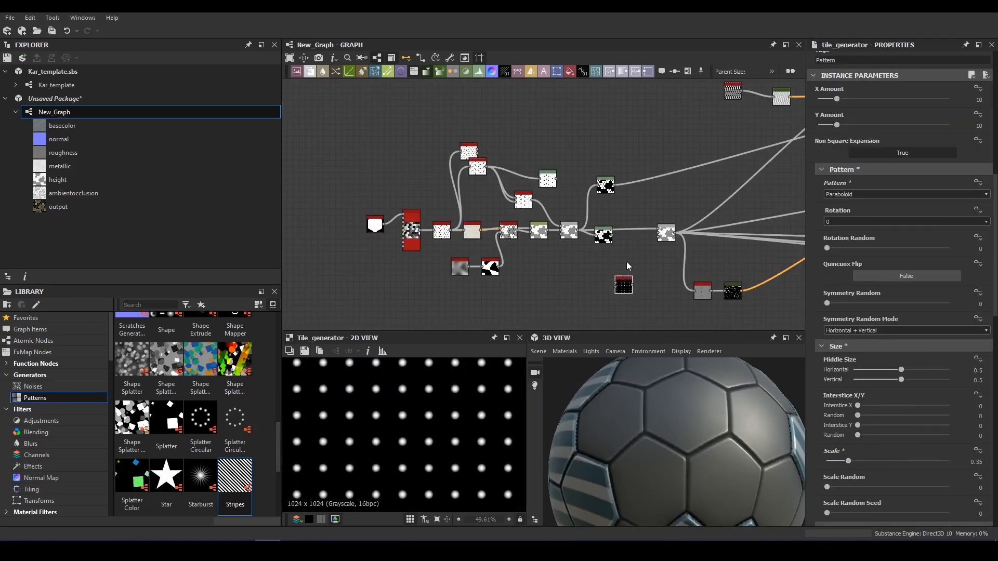
{"action": "scroll", "coordinate": [626, 261], "scroll_direction": "up", "scroll_amount": 3}
{"action": "left_click_drag", "start_coordinate": [622, 295], "coordinate": [654, 159]}
- Invert the duplicated Levels to mask the lower tiles, and move it below the tile chain
{"action": "middle_click_drag", "start_coordinate": [611, 156], "coordinate": [514, 171]}
{"action": "double_click", "coordinate": [491, 229]}
{"action": "left_click", "coordinate": [957, 251]}
{"action": "middle_click_drag", "start_coordinate": [612, 264], "coordinate": [485, 291]}
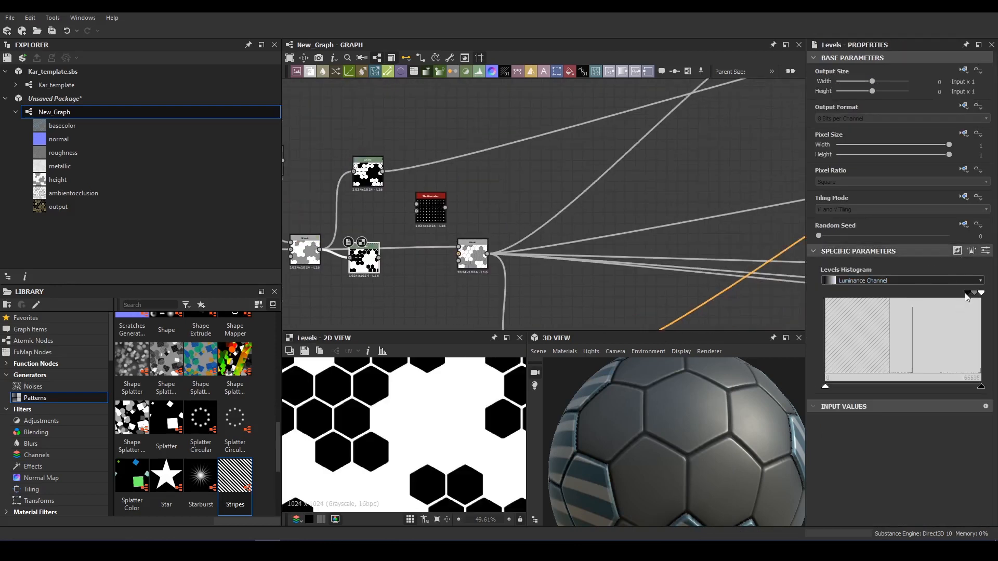
{"action": "middle_click_drag", "start_coordinate": [535, 248], "coordinate": [669, 205]}
{"action": "left_click_drag", "start_coordinate": [493, 216], "coordinate": [486, 260]}
- Add a Blend node after the inverted Levels
{"action": "key", "text": "space"}
{"action": "left_click", "coordinate": [514, 248]}
{"action": "scroll", "coordinate": [572, 234], "scroll_direction": "up", "scroll_amount": 2}
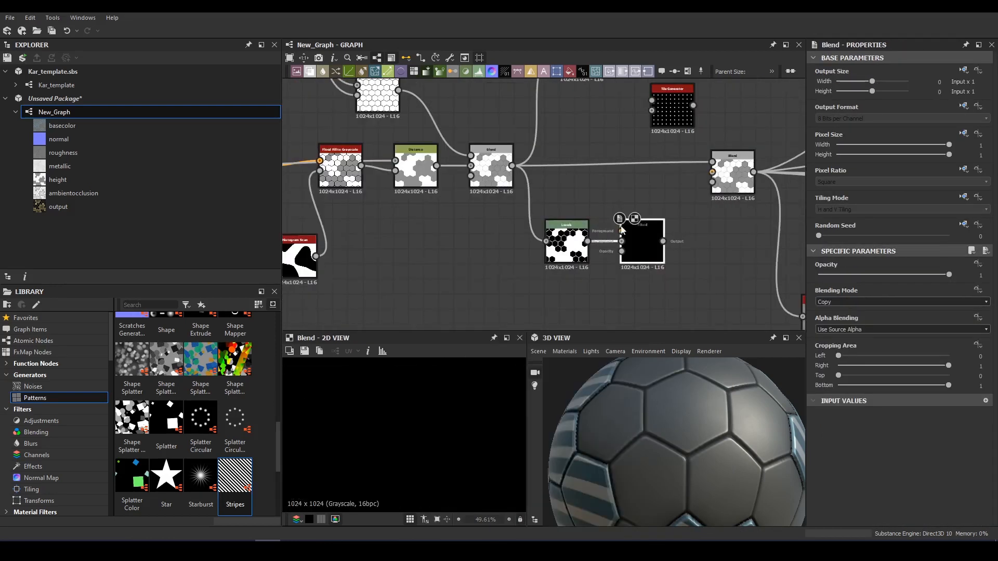
- Try a blurred tile edge map as the foreground input of the new mask Blend
{"action": "middle_click_drag", "start_coordinate": [550, 168], "coordinate": [550, 213]}
{"action": "scroll", "coordinate": [456, 95], "scroll_direction": "down", "scroll_amount": 5}
{"action": "middle_click_drag", "start_coordinate": [457, 94], "coordinate": [499, 181]}
{"action": "scroll", "coordinate": [535, 228], "scroll_direction": "up", "scroll_amount": 1}
{"action": "scroll", "coordinate": [543, 237], "scroll_direction": "up", "scroll_amount": 4}
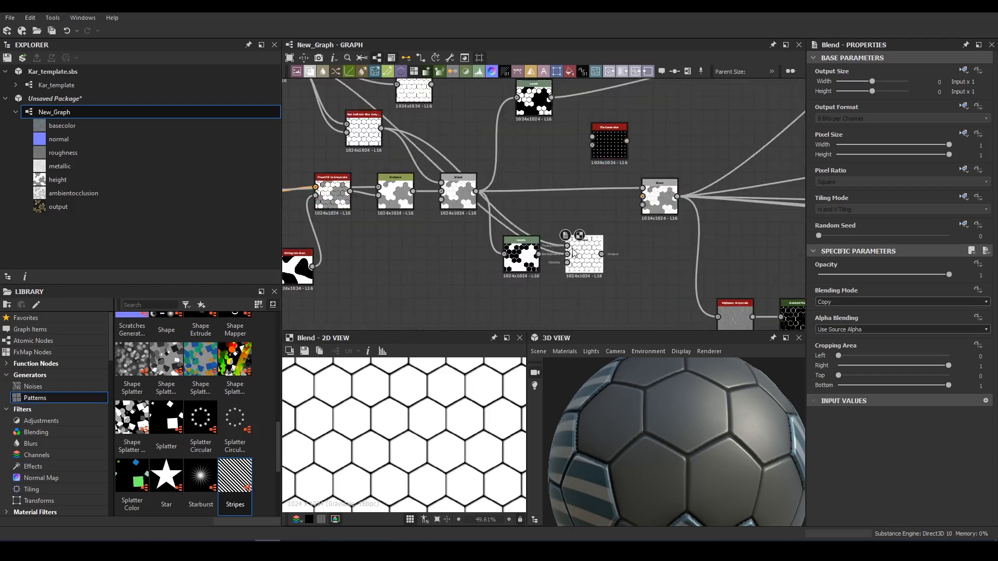
{"action": "scroll", "coordinate": [561, 235], "scroll_direction": "down", "scroll_amount": 2}
{"action": "key", "text": "ctrl+z"}
- Connect the Edge Detect output to the mask Blend's foreground and set its Blending Mode to Multiply
{"action": "scroll", "coordinate": [332, 208], "scroll_direction": "up", "scroll_amount": 4}
{"action": "left_click_drag", "start_coordinate": [759, 312], "coordinate": [763, 281]}
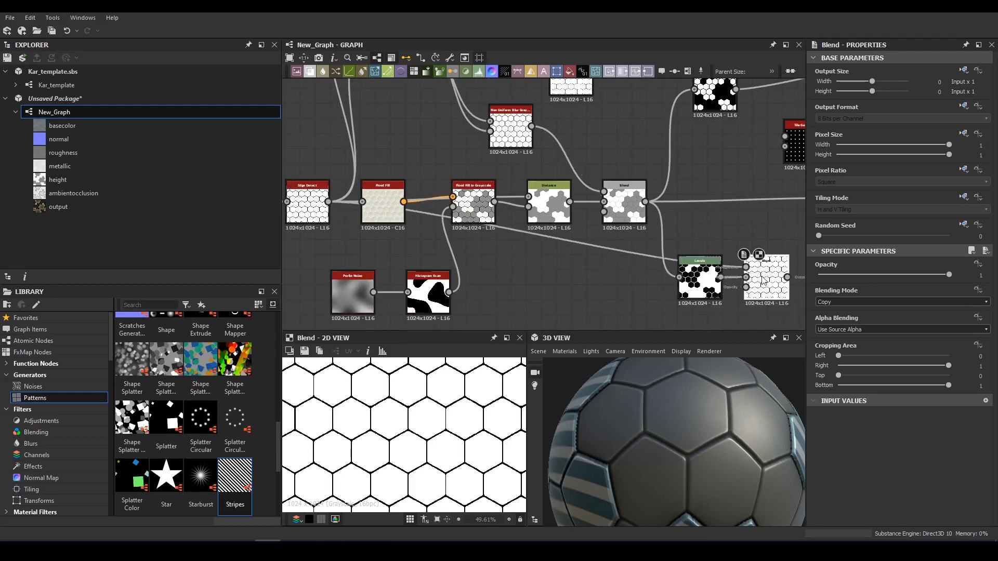
{"action": "scroll", "coordinate": [899, 303], "scroll_direction": "down", "scroll_amount": 3}
{"action": "scroll", "coordinate": [373, 407], "scroll_direction": "up", "scroll_amount": 8}
{"action": "scroll", "coordinate": [561, 236], "scroll_direction": "down", "scroll_amount": 2}
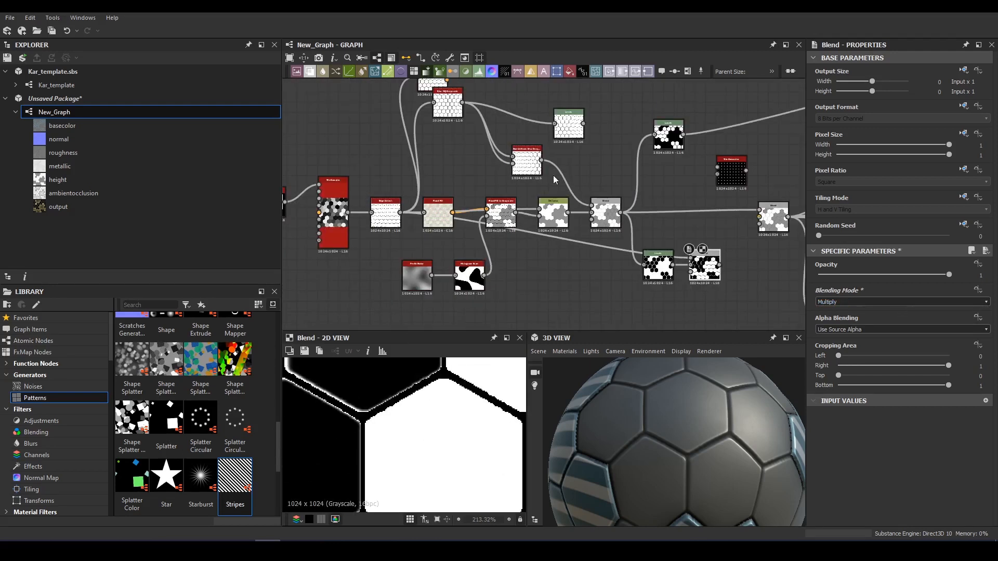
- Replace the mask Blend's Edge Detect foreground with the Bevel node's output
{"action": "middle_click_drag", "start_coordinate": [553, 176], "coordinate": [526, 205]}
{"action": "double_click", "coordinate": [398, 114]}
{"action": "double_click", "coordinate": [681, 297]}
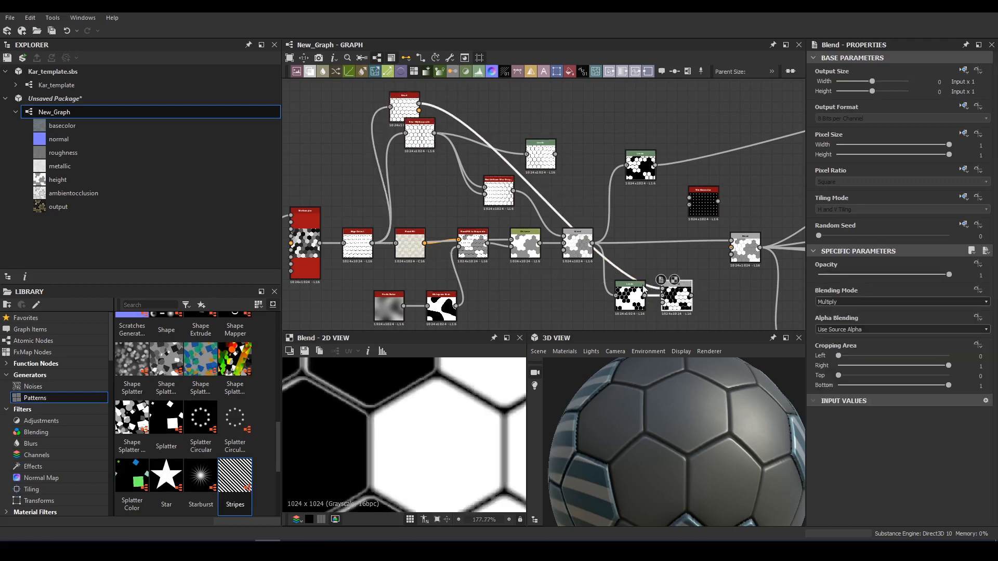
- Insert a Levels node between the Bevel and the mask Blend, moving the Blend aside to make room
{"action": "key", "text": "l"}
{"action": "left_click_drag", "start_coordinate": [559, 198], "coordinate": [630, 255]}
{"action": "double_click", "coordinate": [712, 297]}
{"action": "left_click", "coordinate": [630, 255]}
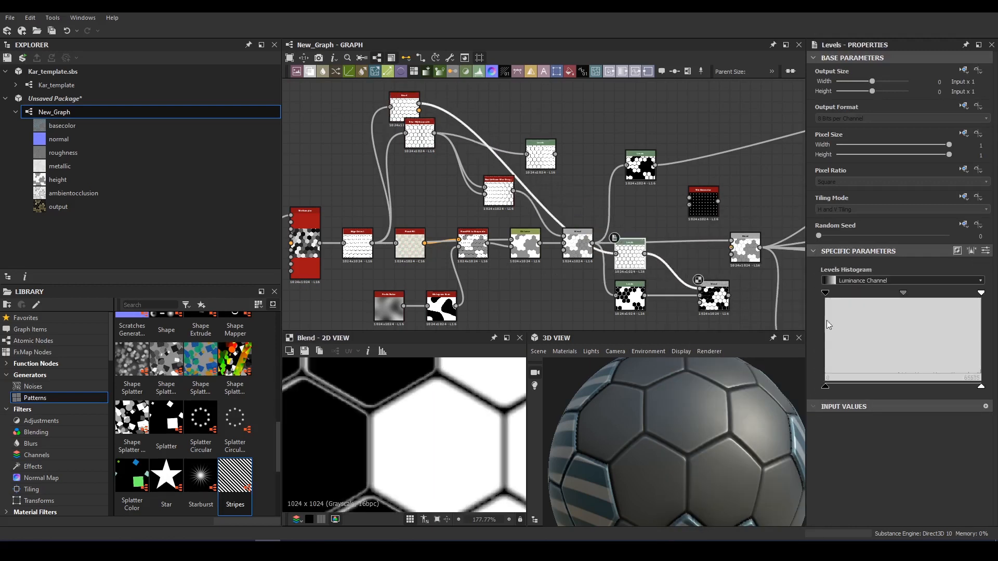
- Add a Blend node after the dot Tile Generator and use the tile mask Blend as its opacity mask
{"action": "scroll", "coordinate": [430, 439], "scroll_direction": "down", "scroll_amount": 6}
{"action": "middle_click_drag", "start_coordinate": [685, 217], "coordinate": [509, 218]}
{"action": "scroll", "coordinate": [509, 219], "scroll_direction": "down", "scroll_amount": 1}
{"action": "left_click", "coordinate": [527, 212]}
{"action": "key", "text": "b"}
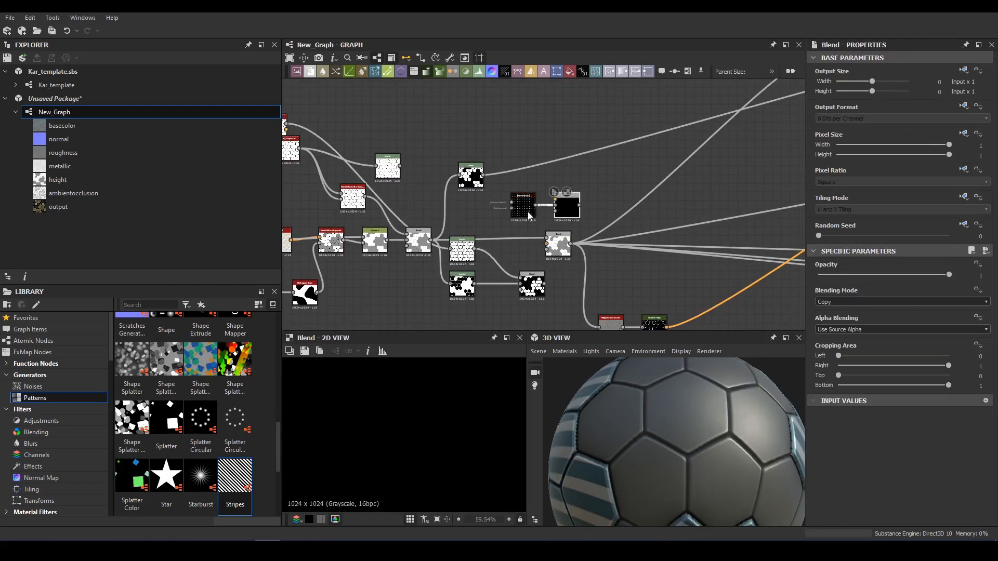
{"action": "scroll", "coordinate": [553, 207], "scroll_direction": "up", "scroll_amount": 2}
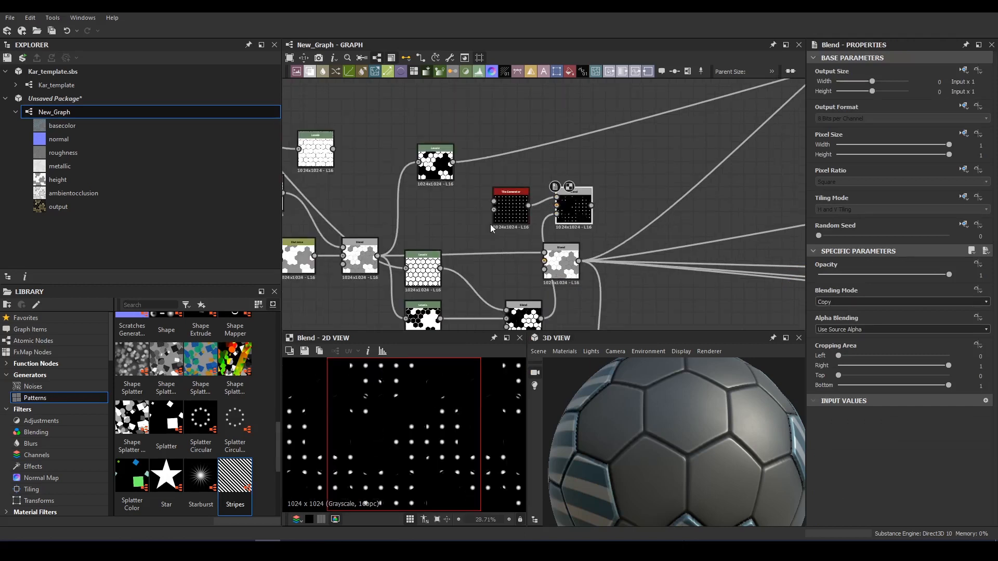
- Move the main height Blend farther along the graph to make room for another node
{"action": "left_click", "coordinate": [493, 222]}
{"action": "scroll", "coordinate": [876, 290], "scroll_direction": "down", "scroll_amount": 3}
{"action": "left_click", "coordinate": [885, 411]}
{"action": "double_click", "coordinate": [578, 219]}
{"action": "middle_click_drag", "start_coordinate": [560, 254], "coordinate": [442, 219]}
{"action": "scroll", "coordinate": [432, 275], "scroll_direction": "down", "scroll_amount": 4}
{"action": "scroll", "coordinate": [444, 217], "scroll_direction": "up", "scroll_amount": 2}
{"action": "left_click_drag", "start_coordinate": [455, 223], "coordinate": [491, 221]}
{"action": "left_click_drag", "start_coordinate": [491, 220], "coordinate": [494, 221], "text": "shift"}
{"action": "key", "text": "ctrl+z"}
{"action": "key", "text": "ctrl+y"}
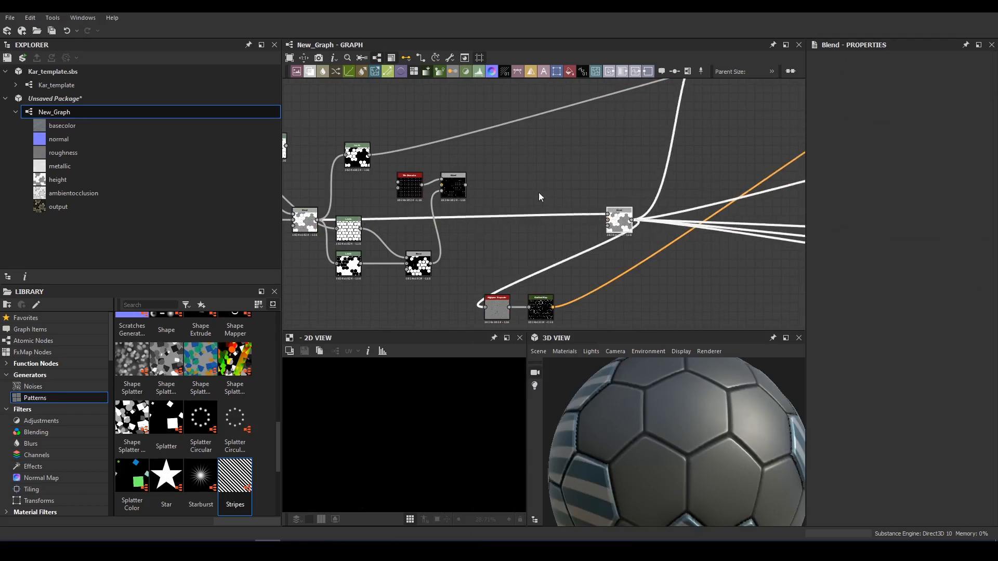
- Insert a Blend combining the masked dots with the tile height, trying Min (Darken) as its Blending Mode
{"action": "double_click", "coordinate": [522, 235]}
{"action": "key", "text": "f"}
{"action": "left_click", "coordinate": [884, 302]}
{"action": "left_click", "coordinate": [858, 336]}
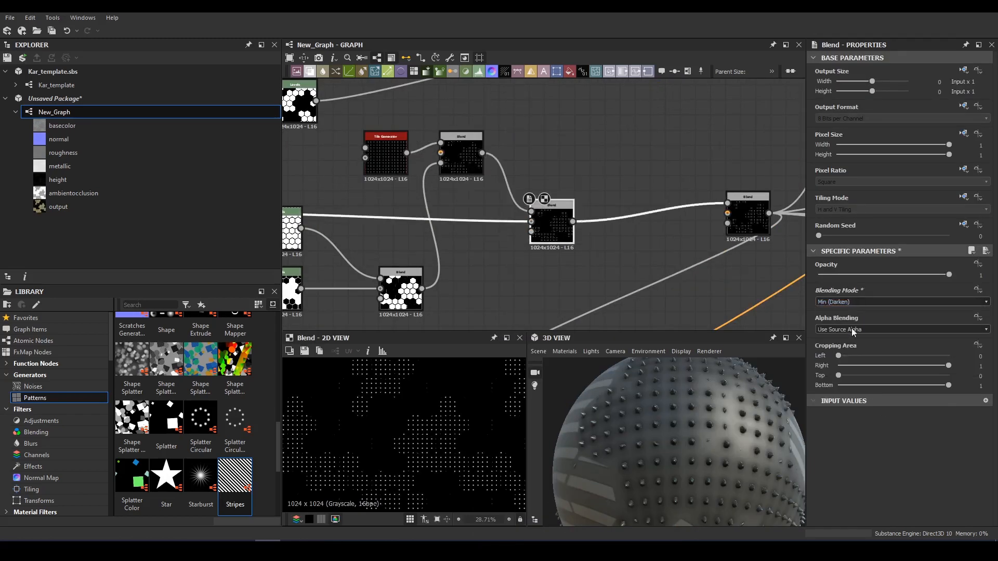
- Set the dot Tile Generator's X Amount and Y Amount to 53
{"action": "scroll", "coordinate": [395, 156], "scroll_direction": "up", "scroll_amount": 1}
{"action": "middle_click_drag", "start_coordinate": [381, 162], "coordinate": [405, 86]}
{"action": "left_click", "coordinate": [404, 86]}
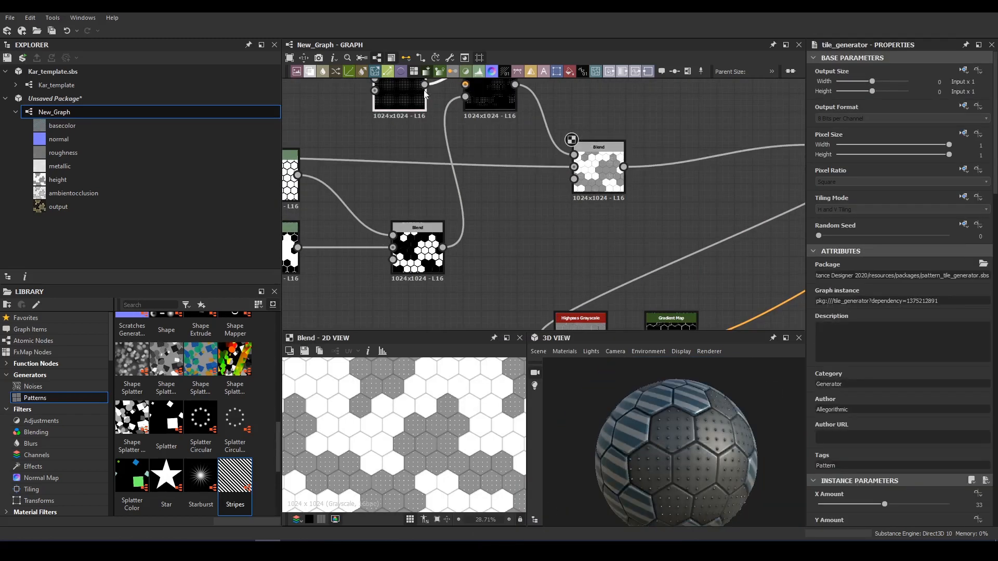
{"action": "left_click", "coordinate": [598, 166]}
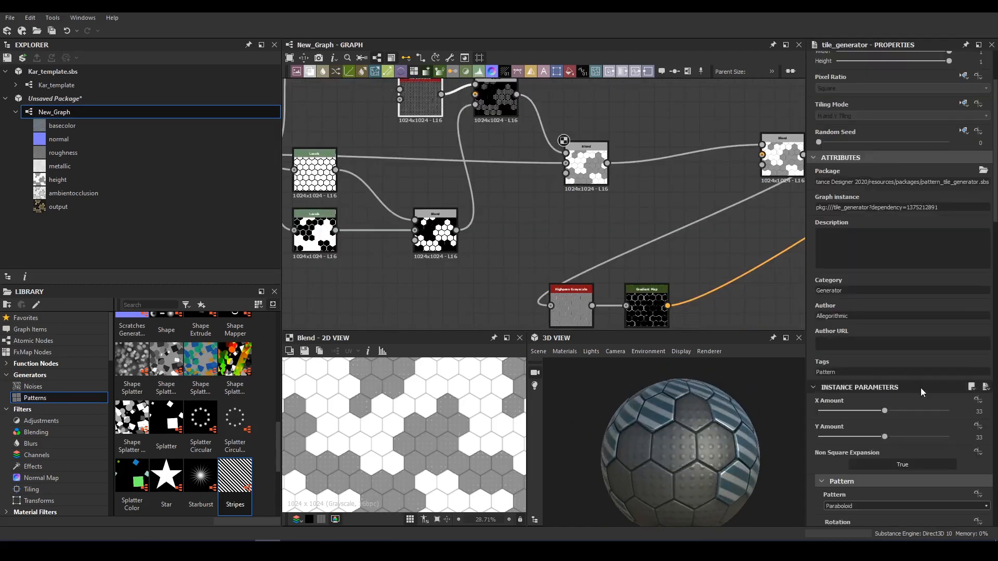
{"action": "scroll", "coordinate": [414, 167], "scroll_direction": "down", "scroll_amount": 5}
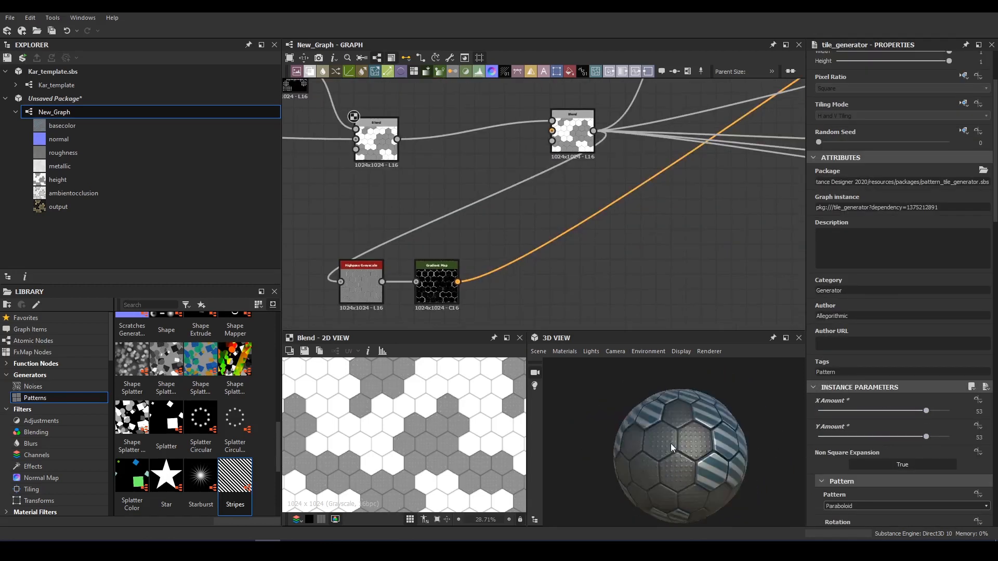
- Set the 3D view material's Emissive Intensity to 0.95
{"action": "left_click", "coordinate": [565, 351]}
{"action": "left_click", "coordinate": [644, 359]}
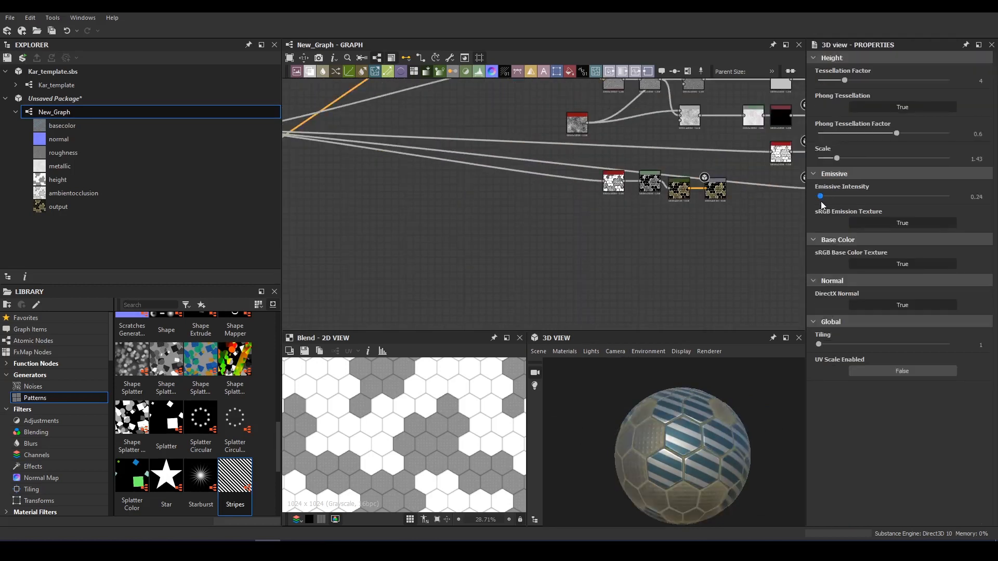
{"action": "mouse_move", "coordinate": [820, 196]}
{"action": "left_mouse_down"}
{"action": "mouse_move", "coordinate": [847, 197]}
{"action": "mouse_move", "coordinate": [824, 197]}
{"action": "left_mouse_up"}
{"action": "scroll", "coordinate": [578, 151], "scroll_direction": "up", "scroll_amount": 2}
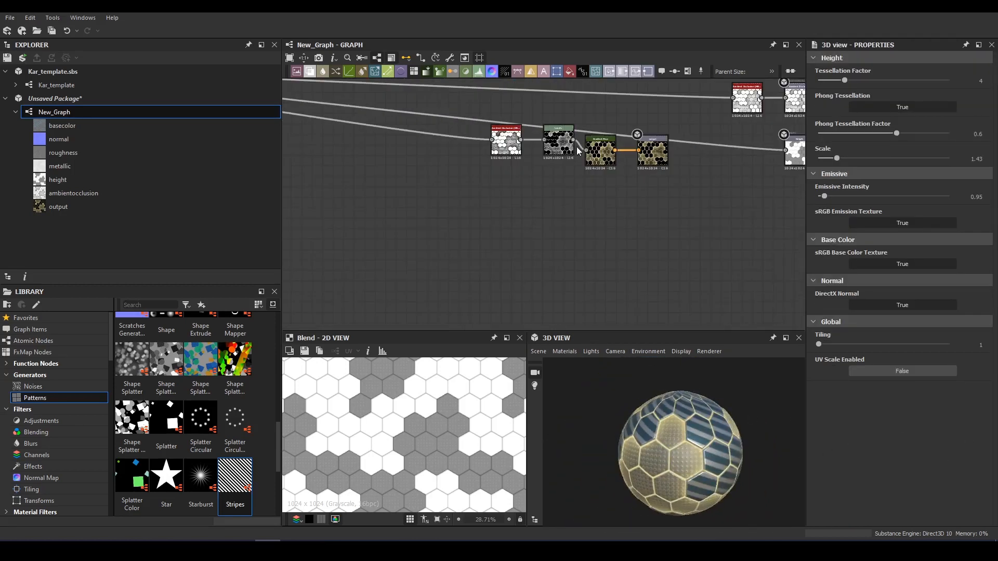
- Change the end key of the emissive Gradient Map to white, keeping the black key at the gradient's start
{"action": "double_click", "coordinate": [598, 150]}
{"action": "double_click", "coordinate": [986, 343]}
{"action": "left_click_drag", "start_coordinate": [335, 244], "coordinate": [349, 176]}
{"action": "left_click_drag", "start_coordinate": [374, 107], "coordinate": [208, 114]}
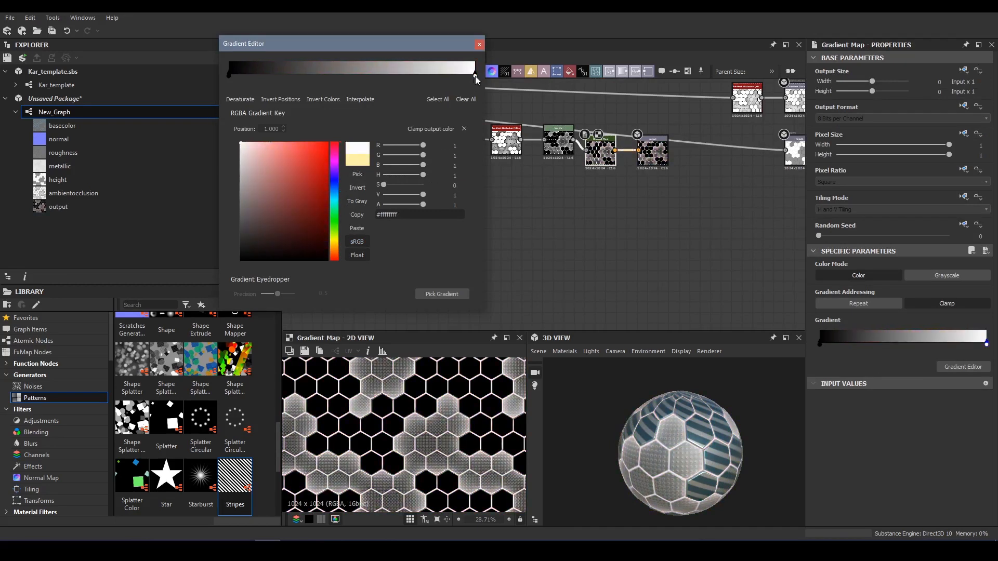
{"action": "left_click_drag", "start_coordinate": [818, 343], "coordinate": [878, 350]}
{"action": "key", "text": "ctrl+z"}
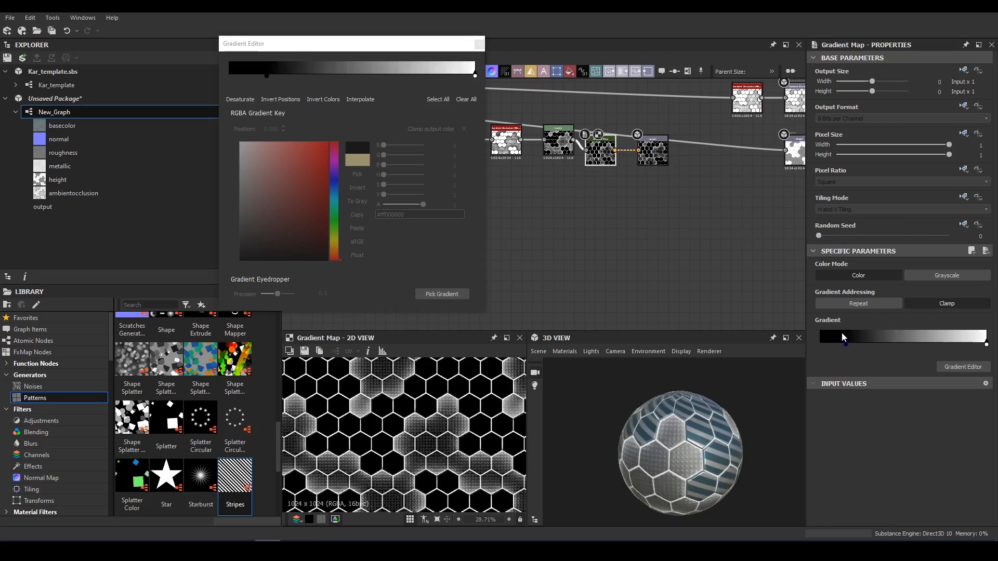
- Preview the emissive output and set the 3D view material's Emissive Intensity to 0
{"action": "left_click", "coordinate": [611, 130]}
{"action": "scroll", "coordinate": [611, 130], "scroll_direction": "up", "scroll_amount": 5}
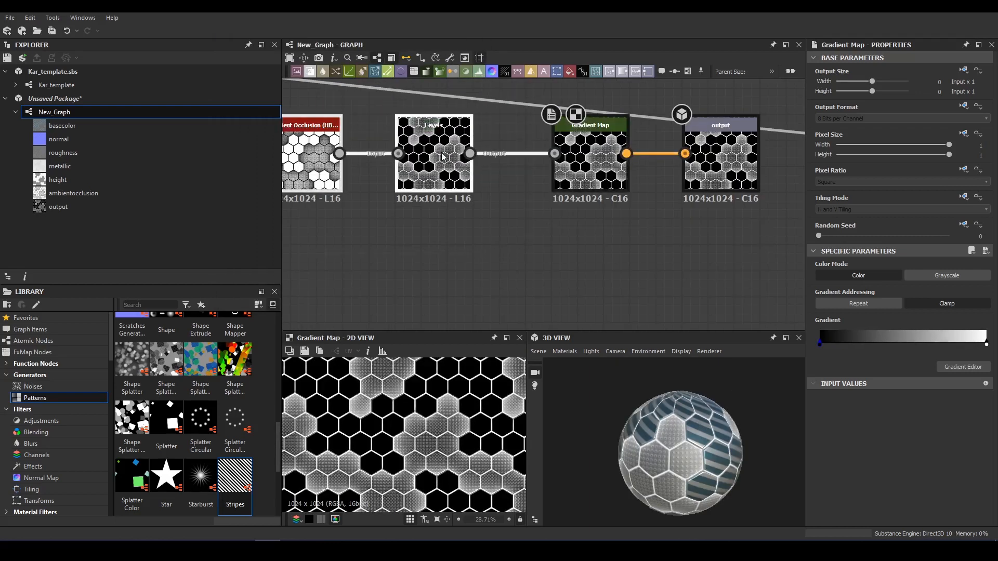
{"action": "left_click", "coordinate": [721, 161]}
{"action": "left_click_drag", "start_coordinate": [741, 419], "coordinate": [665, 442]}
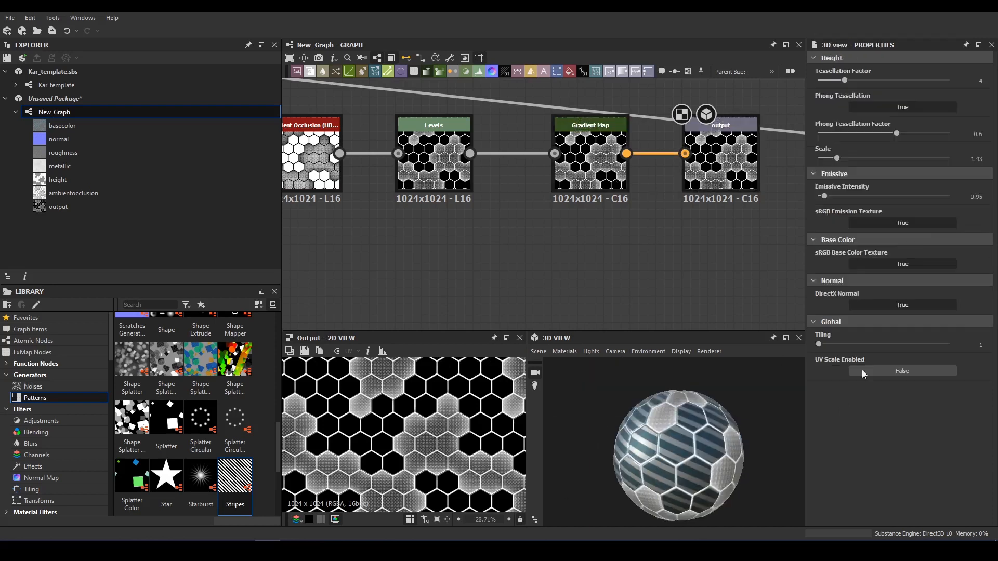
{"action": "scroll", "coordinate": [686, 416], "scroll_direction": "up", "scroll_amount": 3}
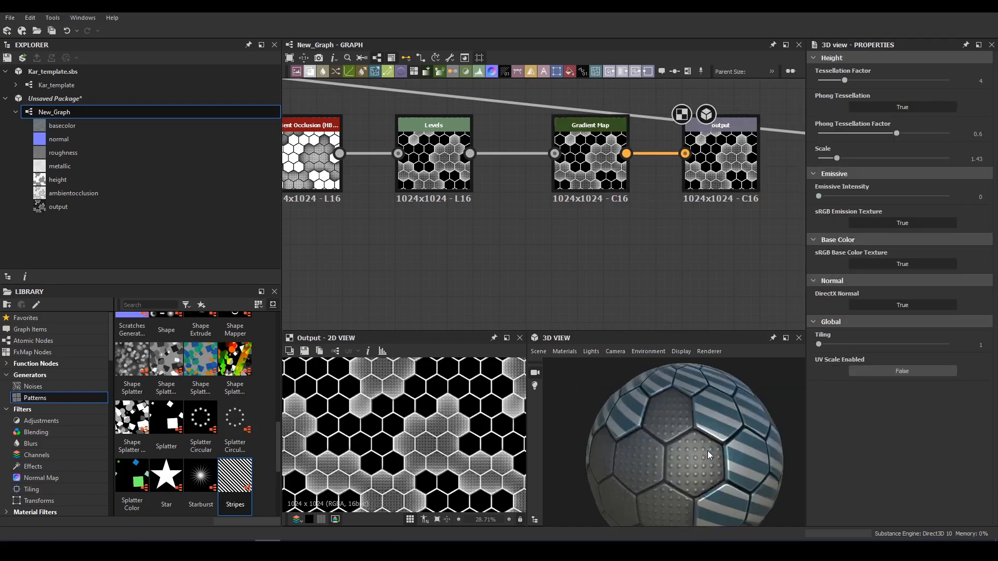
- Reposition the Curvature Smooth node and shift the final base colour nodes away from the Blend to free space
{"action": "scroll", "coordinate": [783, 207], "scroll_direction": "down", "scroll_amount": 5}
{"action": "double_click", "coordinate": [720, 212]}
{"action": "left_click_drag", "start_coordinate": [720, 212], "coordinate": [661, 216]}
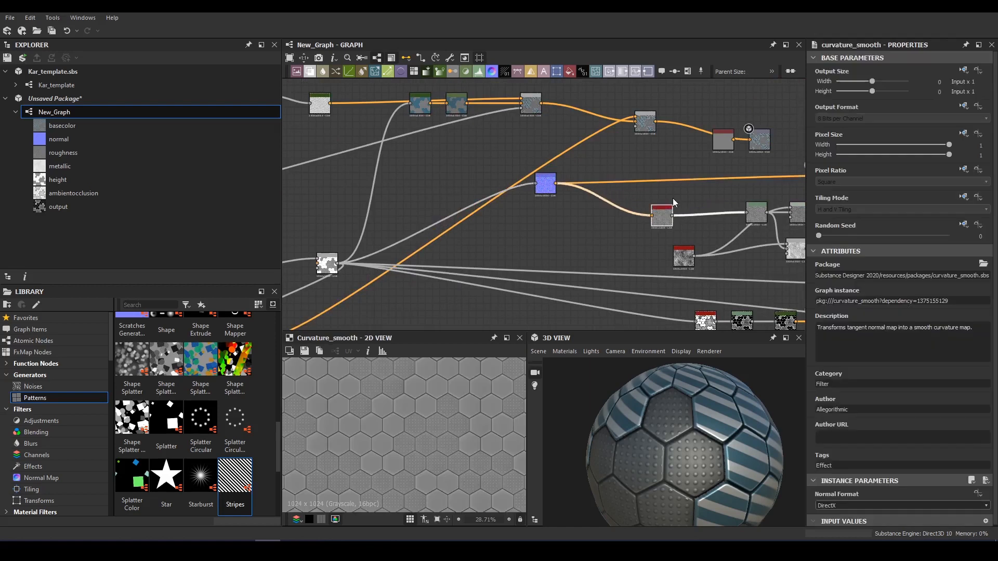
{"action": "middle_click_drag", "start_coordinate": [681, 195], "coordinate": [512, 234]}
{"action": "scroll", "coordinate": [512, 234], "scroll_direction": "up", "scroll_amount": 1}
{"action": "left_click_drag", "start_coordinate": [541, 143], "coordinate": [627, 195]}
{"action": "left_click_drag", "start_coordinate": [604, 171], "coordinate": [709, 147]}
{"action": "scroll", "coordinate": [502, 163], "scroll_direction": "up", "scroll_amount": 2}
{"action": "left_click", "coordinate": [452, 141]}
{"action": "scroll", "coordinate": [542, 276], "scroll_direction": "up", "scroll_amount": 1}
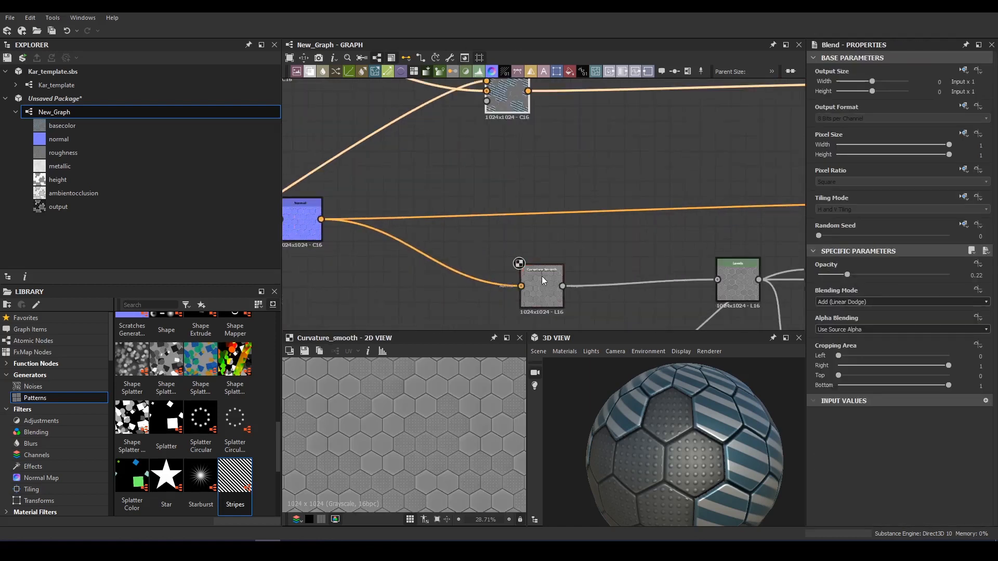
- Add a Levels node to the Curvature Smooth output and narrow its input range to isolate the bright edges
{"action": "left_click", "coordinate": [542, 276]}
{"action": "key", "text": "space"}
{"action": "type", "text": "levels"}
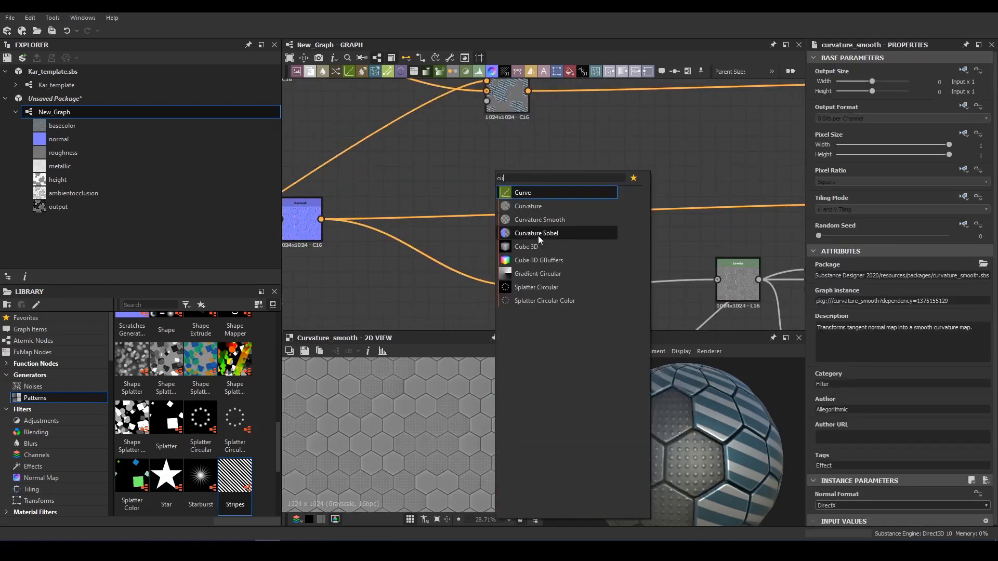
{"action": "left_click", "coordinate": [541, 192]}
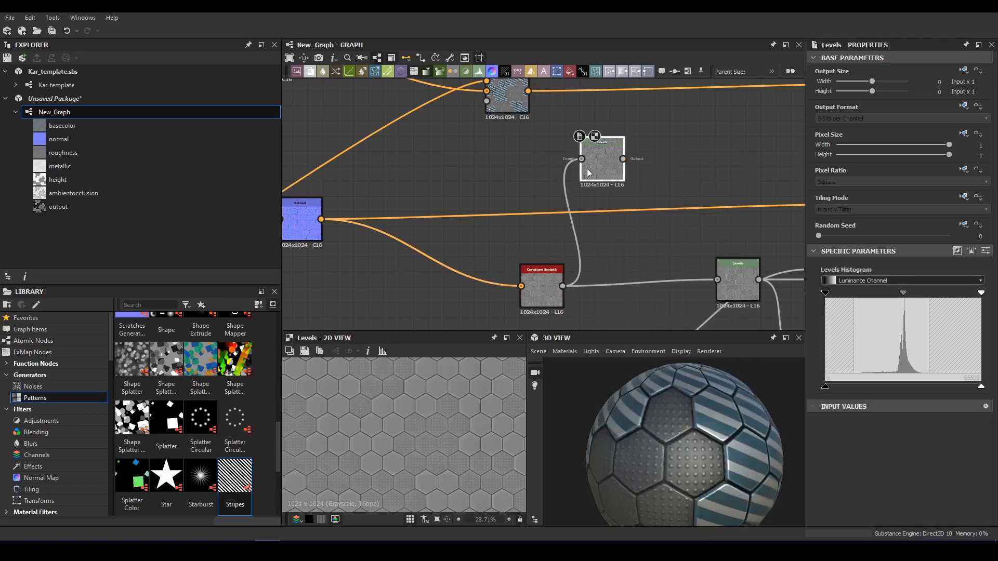
{"action": "left_click_drag", "start_coordinate": [825, 292], "coordinate": [898, 293]}
{"action": "left_click_drag", "start_coordinate": [981, 293], "coordinate": [908, 294]}
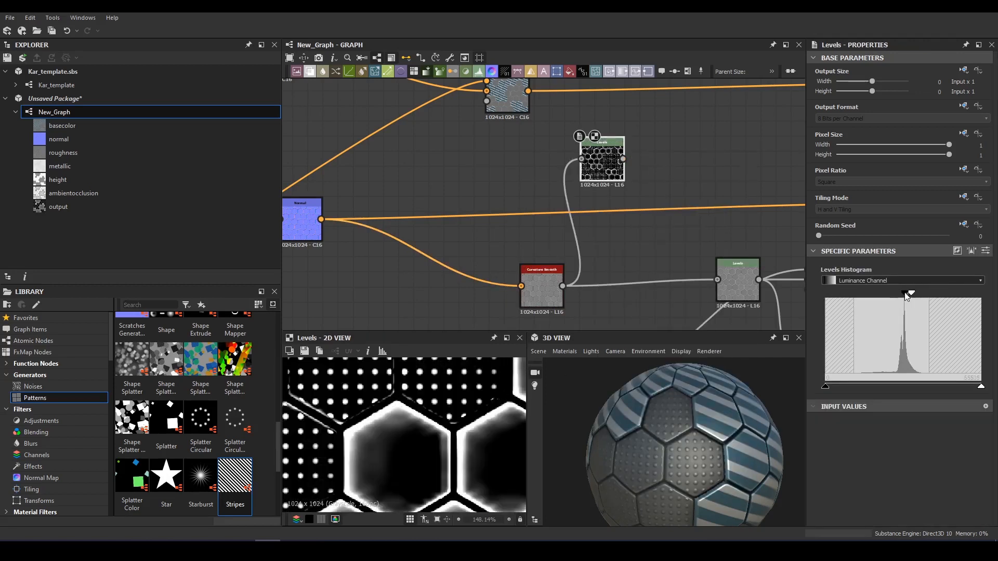
- Add a Slope Blur Grayscale after the edge Levels and connect a Clouds 2 noise to its slope input
{"action": "key", "text": "space"}
{"action": "type", "text": "slope"}
{"action": "key", "text": "Return"}
{"action": "left_click_drag", "start_coordinate": [602, 161], "coordinate": [427, 153]}
{"action": "key", "text": "space"}
{"action": "type", "text": "clouds 2"}
{"action": "key", "text": "Return"}
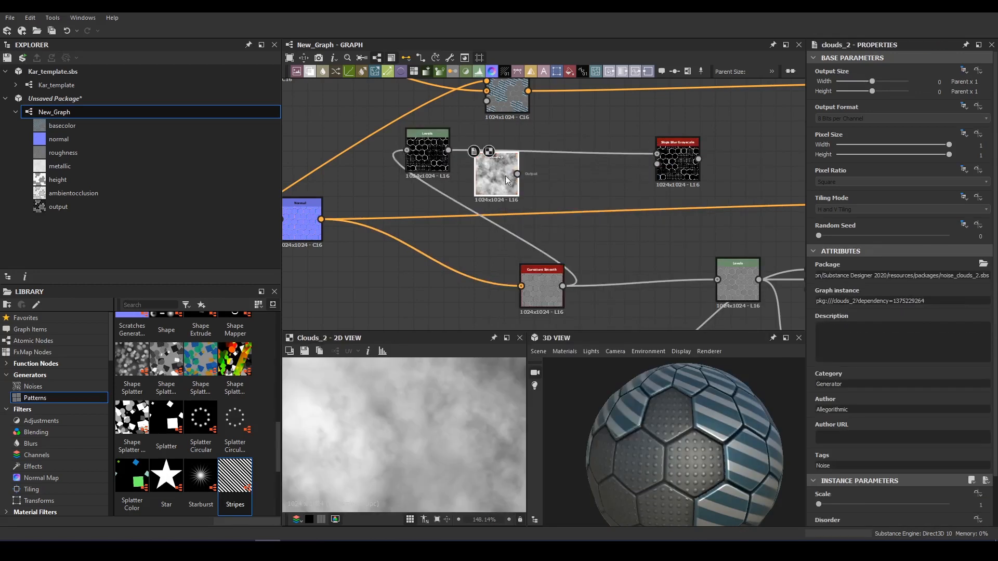
{"action": "left_click_drag", "start_coordinate": [517, 174], "coordinate": [657, 164]}
- Set the Slope Blur's Samples to 32 and Mode to Min, and reduce its Intensity to near 0
{"action": "double_click", "coordinate": [678, 164]}
{"action": "left_click_drag", "start_coordinate": [851, 505], "coordinate": [951, 505]}
{"action": "scroll", "coordinate": [884, 483], "scroll_direction": "down", "scroll_amount": 3}
{"action": "left_click", "coordinate": [835, 504]}
{"action": "left_click", "coordinate": [834, 515]}
{"action": "left_click_drag", "start_coordinate": [838, 474], "coordinate": [818, 477]}
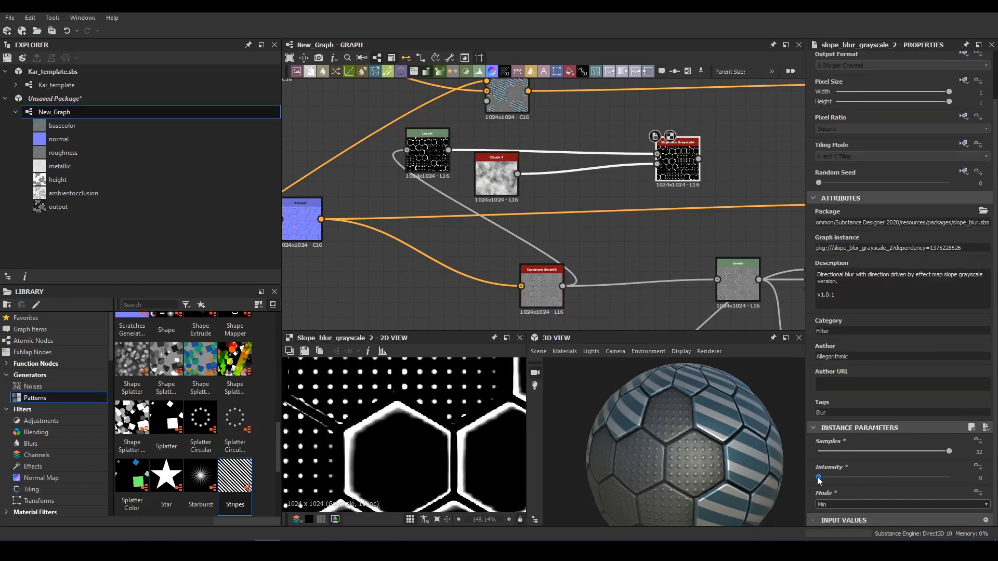
{"action": "left_click", "coordinate": [823, 519]}
- Add a Gradient Map after the Slope Blur and feed it into a new Blend in the base colour chain
{"action": "middle_click_drag", "start_coordinate": [597, 96], "coordinate": [573, 162]}
{"action": "left_click", "coordinate": [572, 155]}
{"action": "key", "text": "space"}
{"action": "key", "text": "space"}
{"action": "type", "text": "gr"}
{"action": "left_click_drag", "start_coordinate": [648, 218], "coordinate": [675, 142]}
- Set the new base colour Blend's Blending Mode to Add (Linear Dodge)
{"action": "double_click", "coordinate": [682, 150]}
{"action": "left_click", "coordinate": [833, 303]}
{"action": "left_click", "coordinate": [834, 312]}
{"action": "left_click_drag", "start_coordinate": [675, 426], "coordinate": [712, 463]}
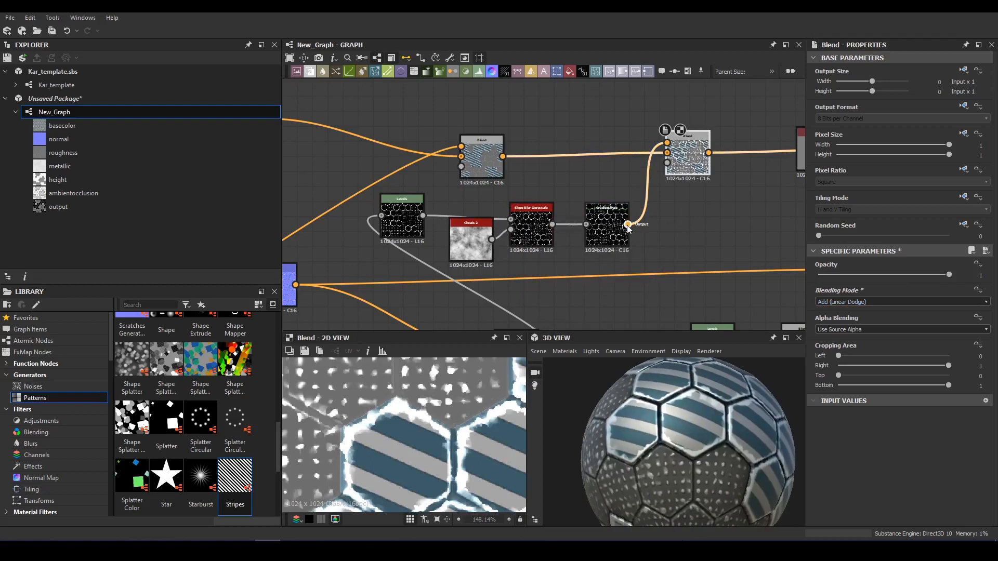
- Use the Gradient Map as the Blend's grayscale opacity mask, with a rust brown (98, 34, 9) Uniform Color as foreground
{"action": "left_click_drag", "start_coordinate": [628, 224], "coordinate": [667, 163]}
{"action": "left_click", "coordinate": [609, 224]}
{"action": "left_click", "coordinate": [569, 71]}
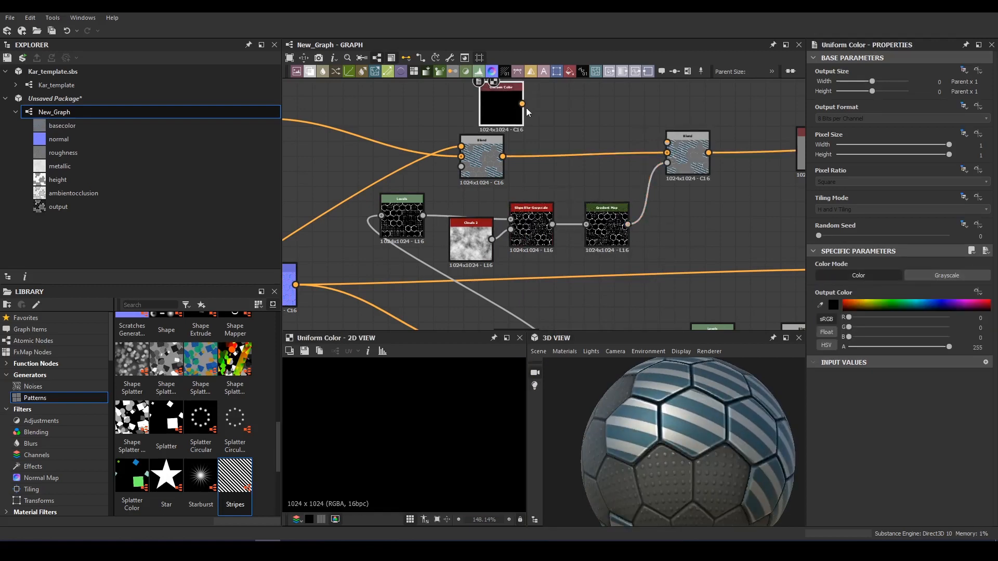
{"action": "left_click", "coordinate": [833, 306]}
{"action": "left_click", "coordinate": [681, 165]}
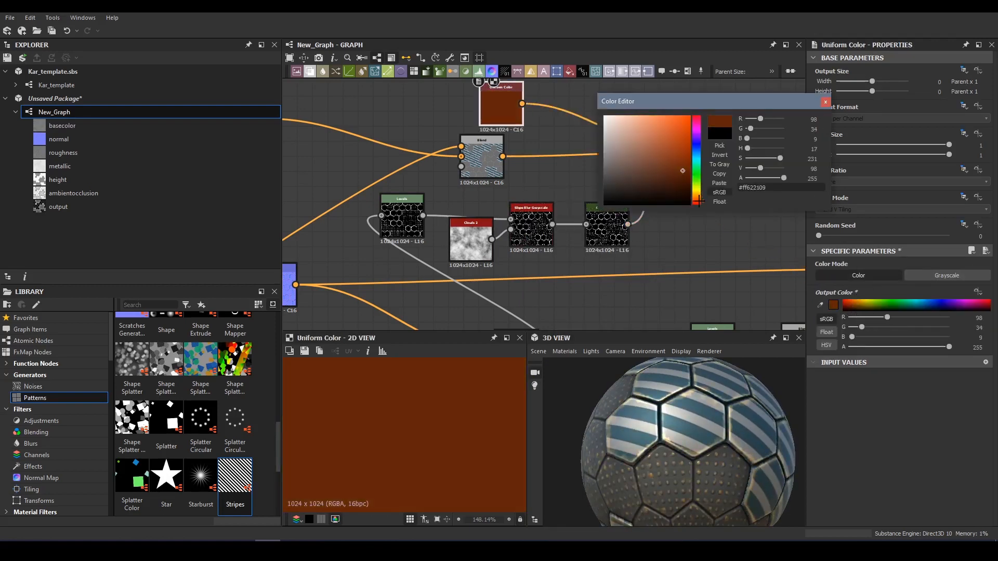
{"action": "left_click", "coordinate": [826, 101]}
- Set the rust Blend's Blending Mode to Copy and reduce the Slope Blur's Intensity to about 0.44
{"action": "left_click", "coordinate": [688, 153]}
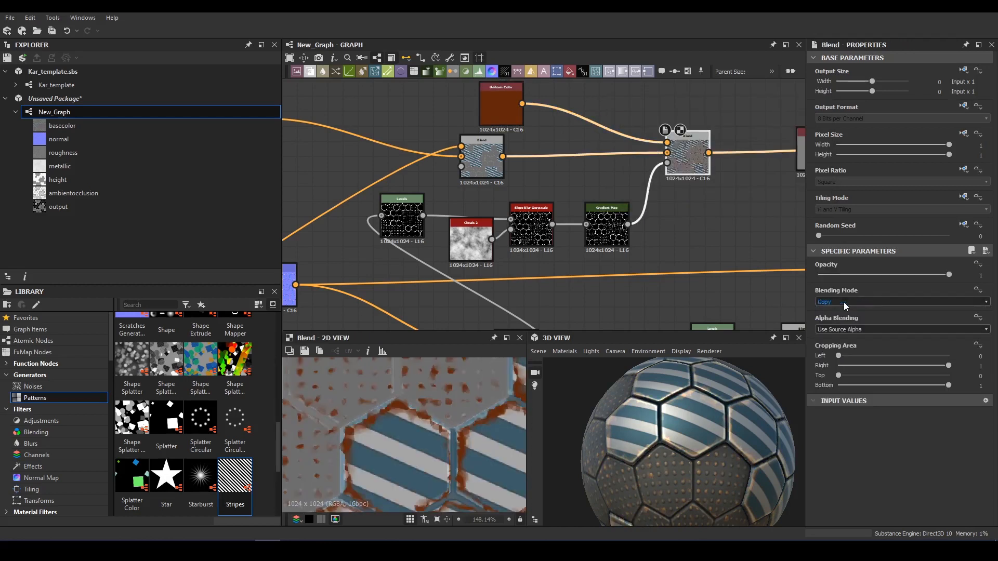
{"action": "left_click_drag", "start_coordinate": [675, 442], "coordinate": [704, 461]}
{"action": "scroll", "coordinate": [399, 297], "scroll_direction": "up", "scroll_amount": 3}
{"action": "left_click", "coordinate": [627, 177]}
{"action": "scroll", "coordinate": [900, 364], "scroll_direction": "down", "scroll_amount": 2}
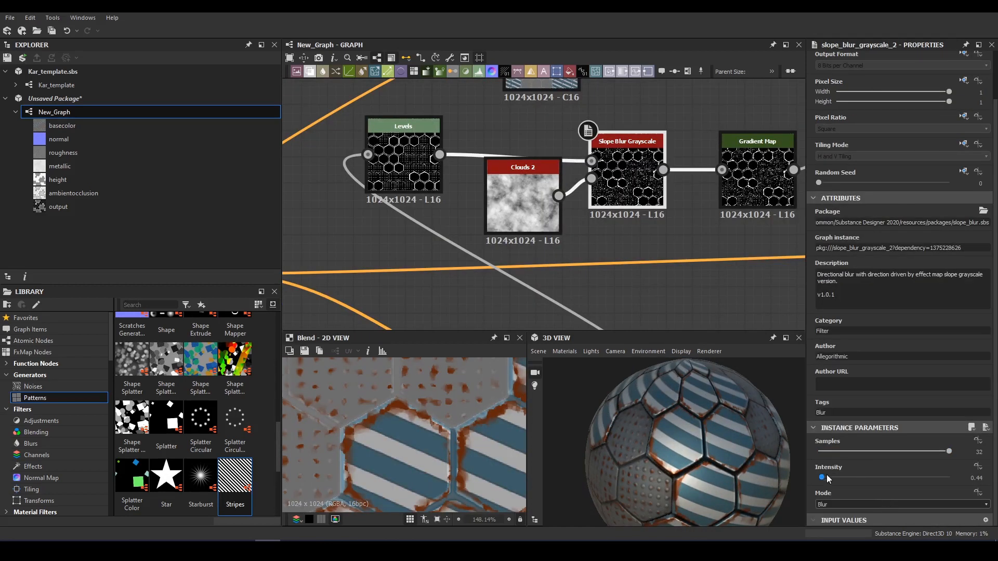
{"action": "left_click_drag", "start_coordinate": [900, 478], "coordinate": [805, 482]}
- Duplicate the Ambient Occlusion node on the tile height and set the copy's Height Depth to 0.01
{"action": "scroll", "coordinate": [717, 249], "scroll_direction": "down", "scroll_amount": 5}
{"action": "key", "text": "ctrl+c"}
{"action": "key", "text": "ctrl+v"}
{"action": "left_click_drag", "start_coordinate": [663, 219], "coordinate": [550, 175]}
{"action": "double_click", "coordinate": [550, 174]}
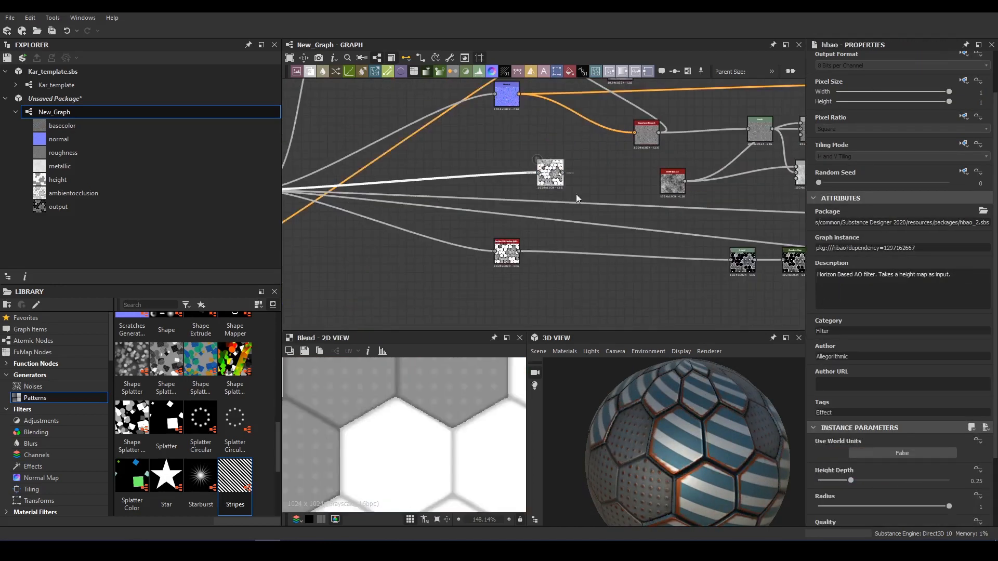
{"action": "left_click_drag", "start_coordinate": [851, 480], "coordinate": [821, 480]}
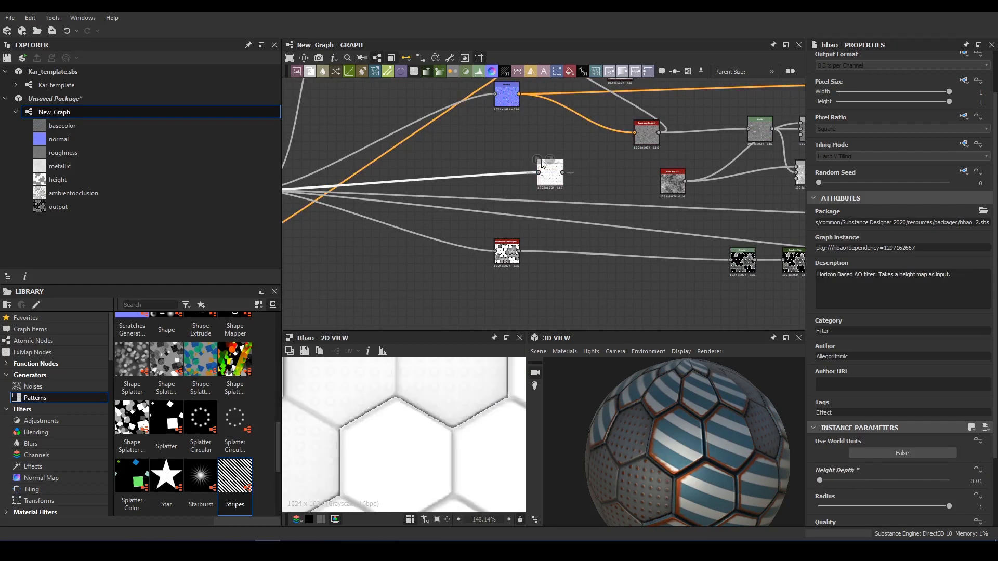
- Add a Levels node after the duplicated Ambient Occlusion and connect it to the rust Blend's opacity input
{"action": "key", "text": "space"}
{"action": "double_click", "coordinate": [591, 174]}
{"action": "middle_click_drag", "start_coordinate": [592, 174], "coordinate": [515, 227]}
{"action": "left_click_drag", "start_coordinate": [532, 224], "coordinate": [578, 213]}
- Invert the Ambient Occlusion Levels and tighten its input range so the gaps form a white mask
{"action": "scroll", "coordinate": [659, 105], "scroll_direction": "up", "scroll_amount": 2}
{"action": "middle_click_drag", "start_coordinate": [442, 317], "coordinate": [459, 195]}
{"action": "scroll", "coordinate": [460, 195], "scroll_direction": "up", "scroll_amount": 3}
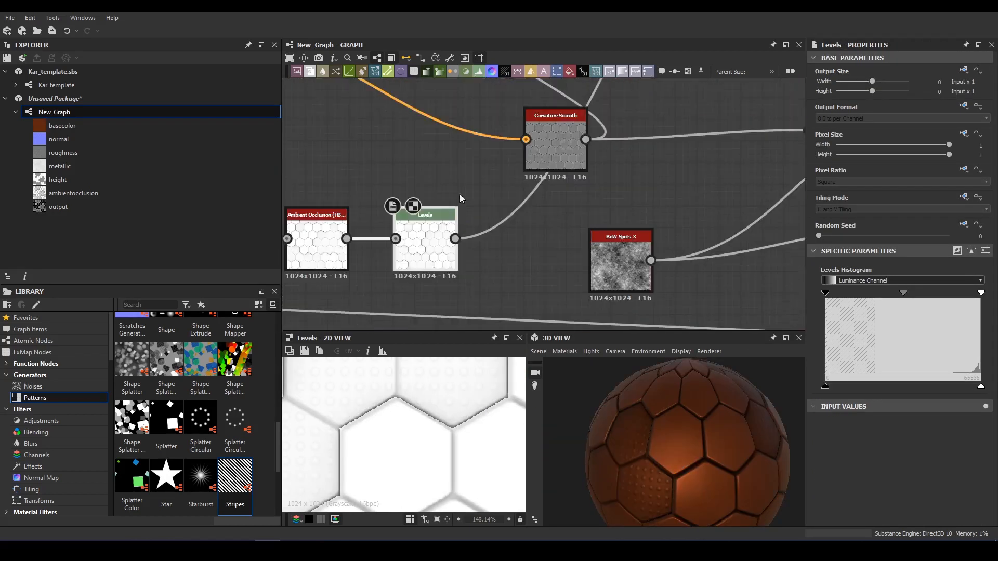
{"action": "left_click", "coordinate": [958, 251]}
{"action": "left_click_drag", "start_coordinate": [904, 296], "coordinate": [966, 297]}
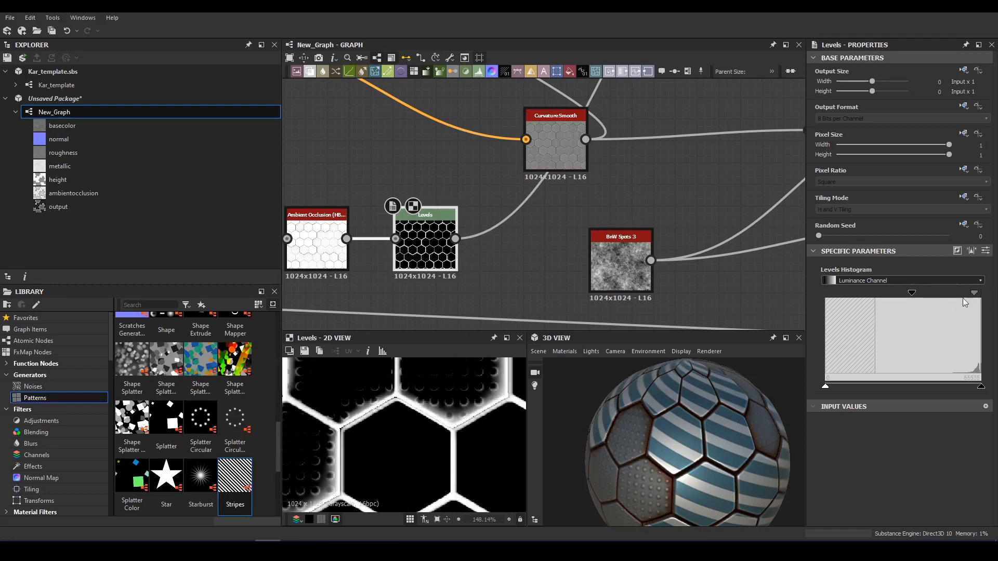
- Insert a Slope Blur Grayscale after the gap Levels and connect a Perlin Noise to its slope input
{"action": "middle_click_drag", "start_coordinate": [569, 203], "coordinate": [692, 164]}
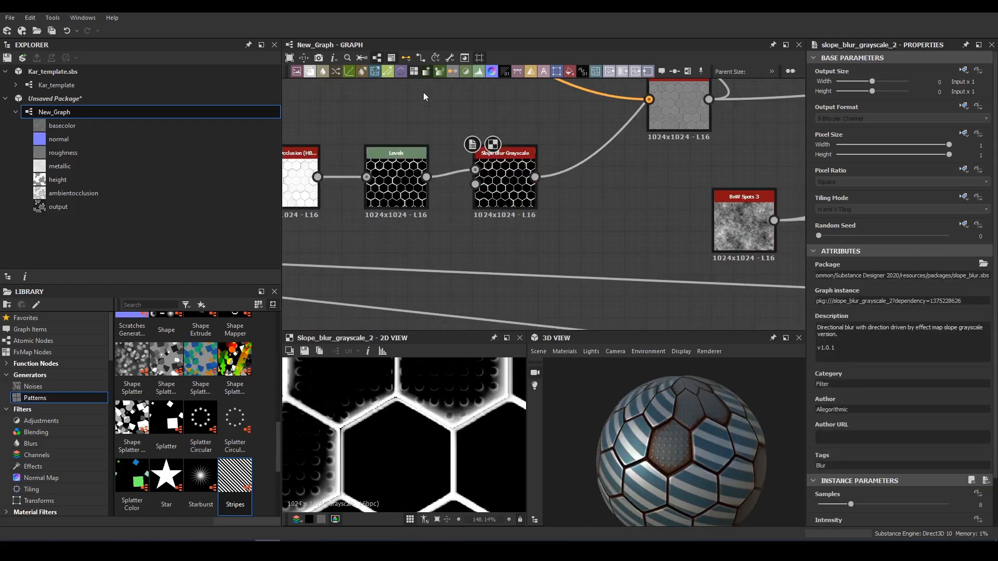
{"action": "key", "text": "space"}
{"action": "type", "text": "per"}
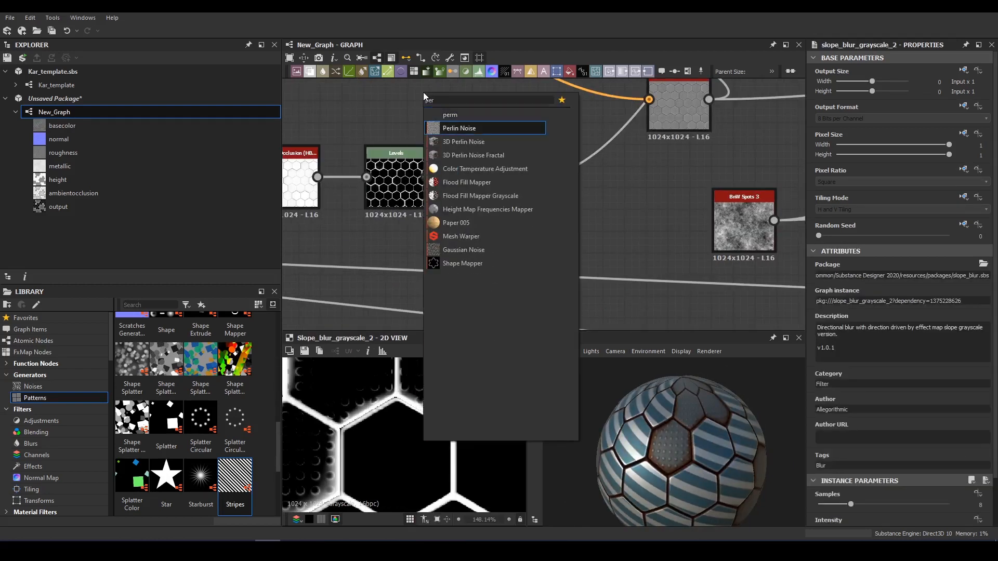
{"action": "key", "text": "Return"}
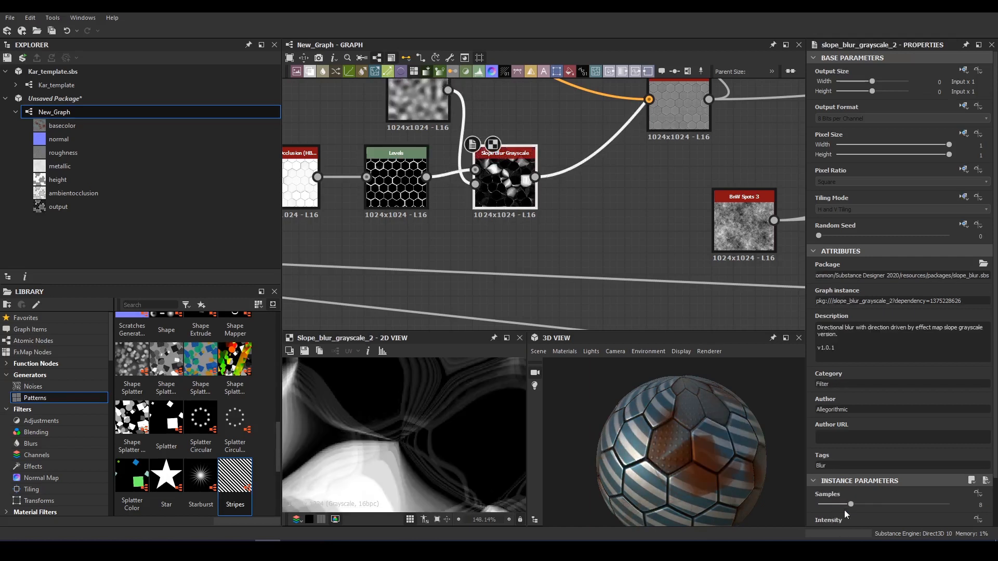
- Set the gap mask Slope Blur to 32 Samples, Intensity 0.95 and Mode Min
{"action": "left_click_drag", "start_coordinate": [851, 505], "coordinate": [952, 504]}
{"action": "scroll", "coordinate": [936, 499], "scroll_direction": "down", "scroll_amount": 3}
{"action": "left_click_drag", "start_coordinate": [900, 477], "coordinate": [817, 476]}
{"action": "left_click", "coordinate": [841, 504]}
{"action": "left_click", "coordinate": [842, 511]}
{"action": "scroll", "coordinate": [652, 456], "scroll_direction": "up", "scroll_amount": 5}
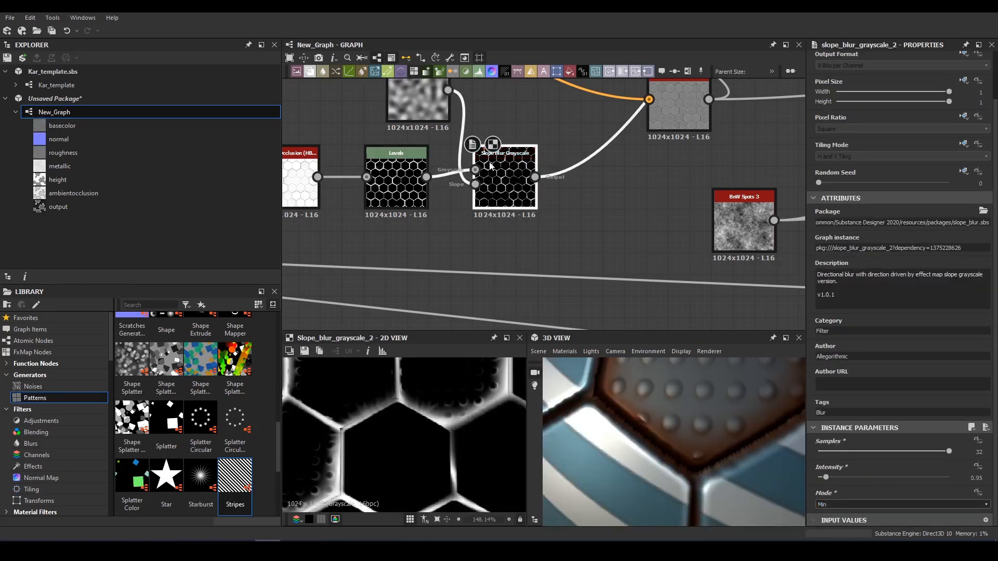
- Move the Curvature Smooth node aside and insert a Levels node after the gap Slope Blur, narrowing its range to sharpen the mask
{"action": "left_click_drag", "start_coordinate": [679, 104], "coordinate": [800, 93]}
{"action": "middle_click_drag", "start_coordinate": [598, 117], "coordinate": [561, 151]}
{"action": "left_click", "coordinate": [567, 172]}
{"action": "key", "text": "space"}
{"action": "type", "text": "levels"}
{"action": "key", "text": "Return"}
{"action": "scroll", "coordinate": [573, 208], "scroll_direction": "down", "scroll_amount": 3}
{"action": "left_click_drag", "start_coordinate": [567, 278], "coordinate": [609, 267]}
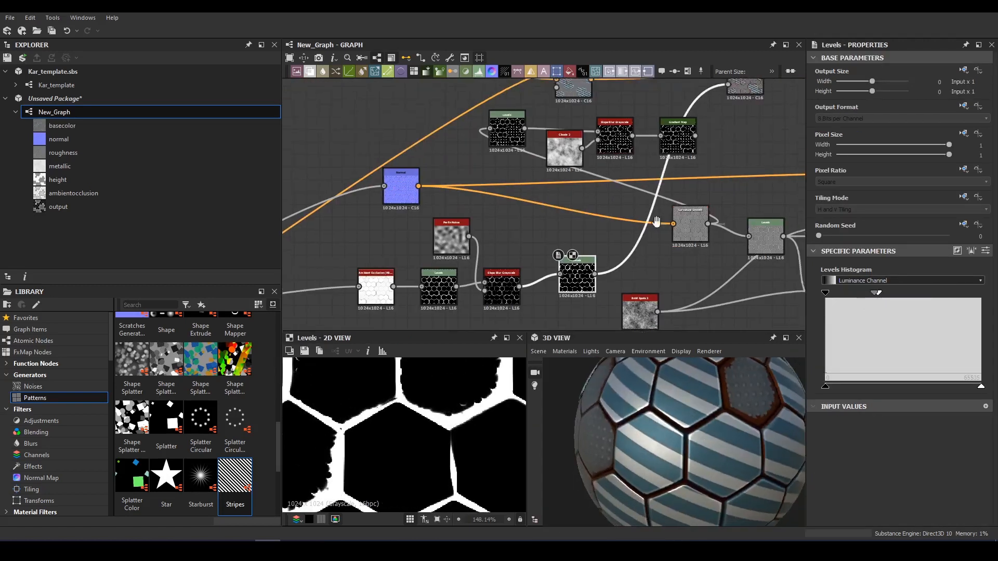
- Recolour the rust Uniform Color node to a brighter red with RGB values 159, 23, 0
{"action": "mouse_move", "coordinate": [677, 455]}
{"action": "left_mouse_down"}
{"action": "mouse_move", "coordinate": [670, 414]}
{"action": "mouse_move", "coordinate": [676, 437]}
{"action": "left_mouse_up"}
{"action": "left_click_drag", "start_coordinate": [843, 275], "coordinate": [873, 274]}
{"action": "left_click_drag", "start_coordinate": [692, 432], "coordinate": [727, 483]}
{"action": "double_click", "coordinate": [500, 117]}
{"action": "left_click", "coordinate": [833, 305]}
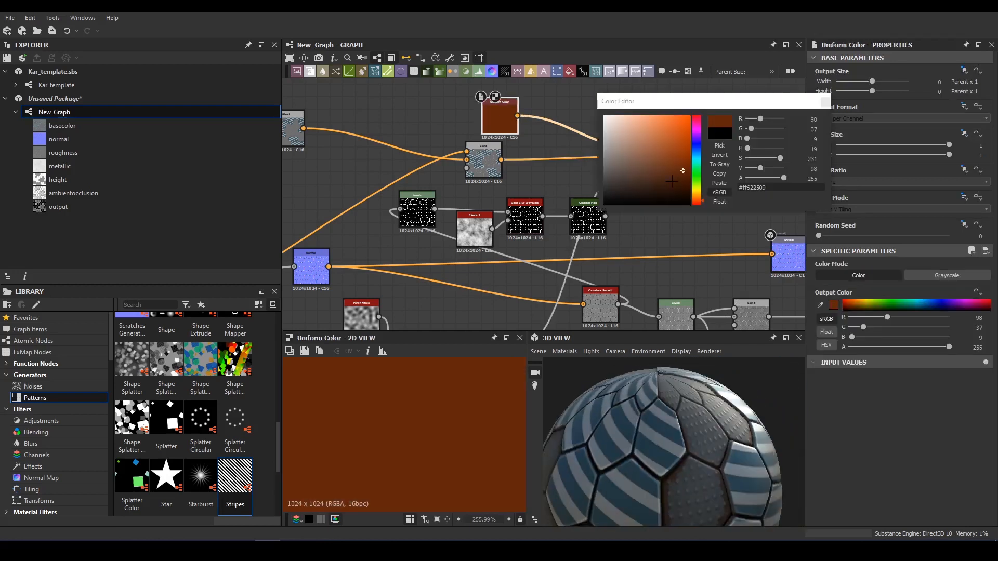
{"action": "left_click_drag", "start_coordinate": [685, 133], "coordinate": [690, 147]}
{"action": "left_click_drag", "start_coordinate": [660, 442], "coordinate": [740, 399]}
{"action": "left_click_drag", "start_coordinate": [855, 302], "coordinate": [847, 304]}
{"action": "left_click", "coordinate": [825, 102]}
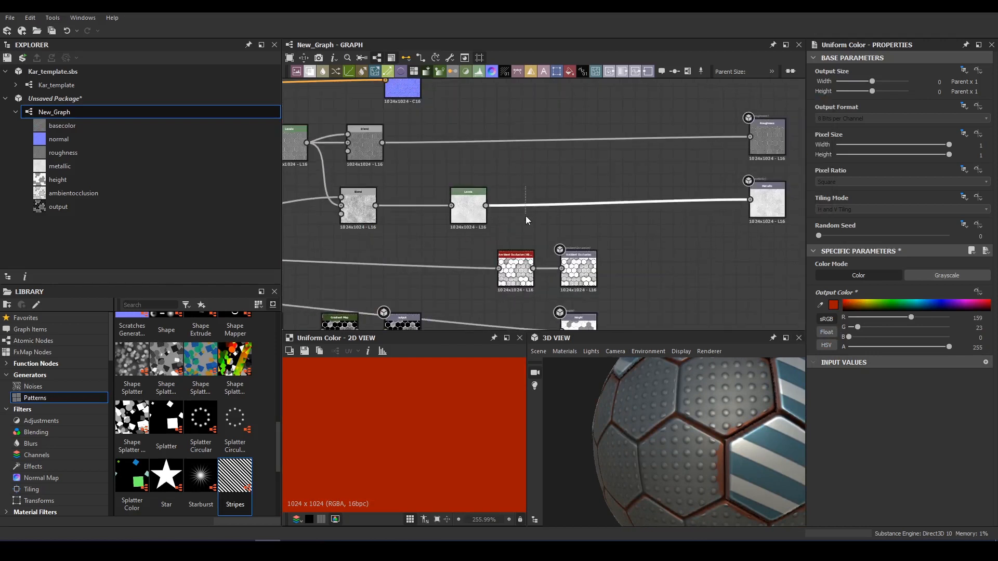
- Insert a Blend before the Metallic output with the gap mask as foreground, using Add (Linear Dodge) at a low Opacity
{"action": "left_click_drag", "start_coordinate": [525, 216], "coordinate": [528, 218]}
{"action": "key", "text": "b"}
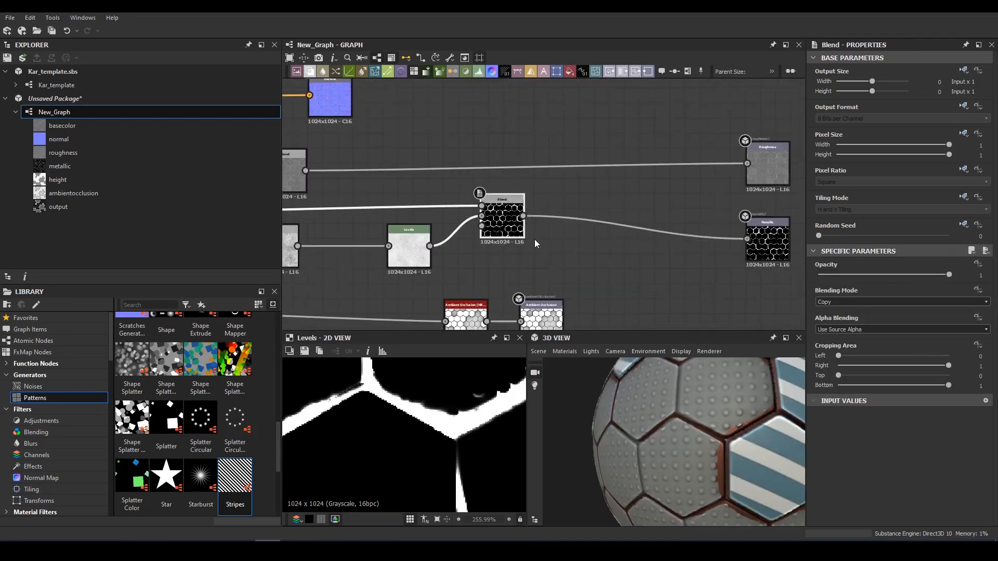
{"action": "scroll", "coordinate": [849, 301], "scroll_direction": "down", "scroll_amount": 2}
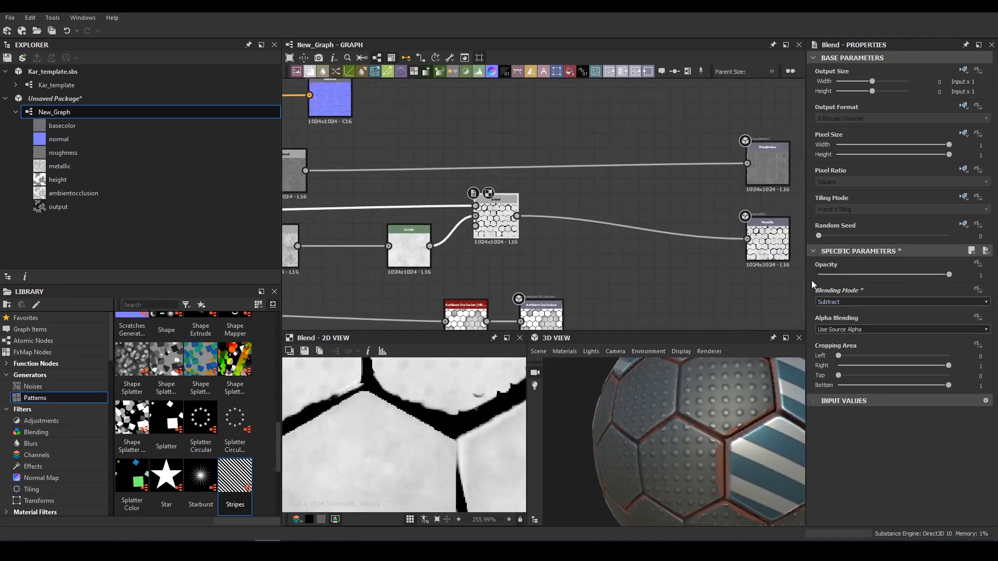
{"action": "mouse_move", "coordinate": [812, 279]}
{"action": "left_mouse_down"}
{"action": "mouse_move", "coordinate": [889, 277]}
{"action": "mouse_move", "coordinate": [833, 277]}
{"action": "left_mouse_up"}
{"action": "scroll", "coordinate": [849, 304], "scroll_direction": "up", "scroll_amount": 1}
{"action": "left_click_drag", "start_coordinate": [707, 447], "coordinate": [671, 416]}
{"action": "scroll", "coordinate": [676, 437], "scroll_direction": "up", "scroll_amount": 3}
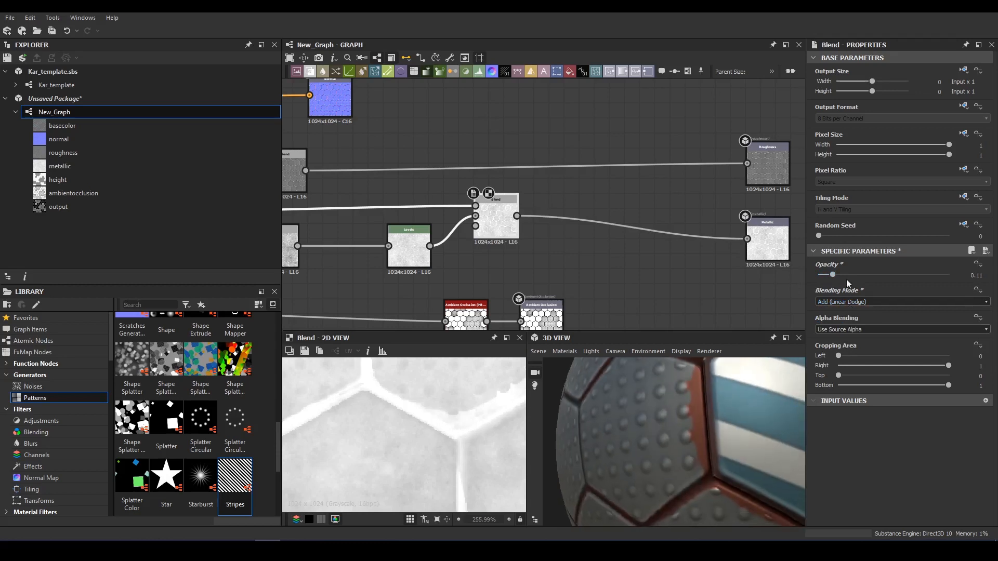
{"action": "left_click_drag", "start_coordinate": [833, 274], "coordinate": [827, 288]}
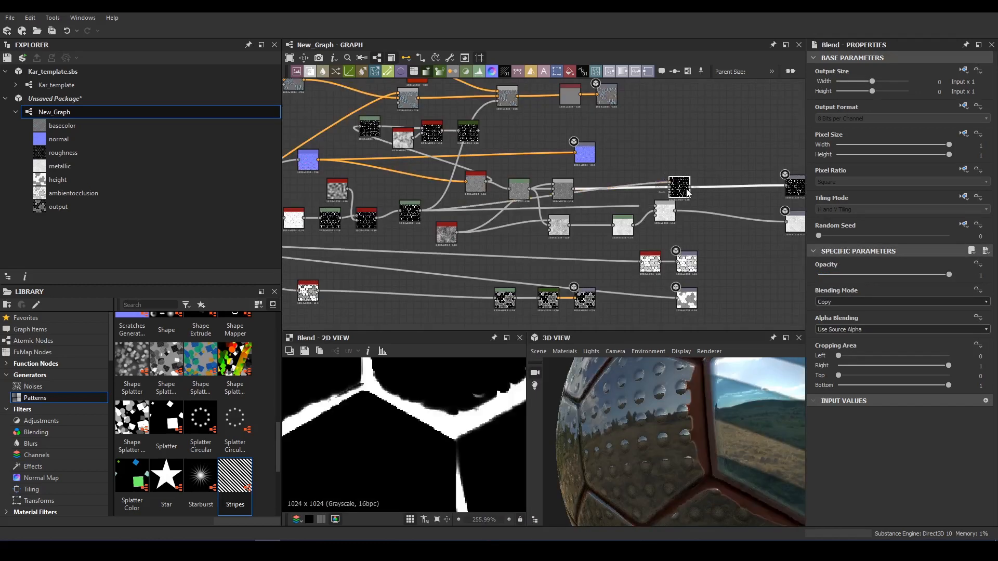
- Set the gap mask Blend before the Roughness output to Add (Linear Dodge) with Opacity 0.25
{"action": "scroll", "coordinate": [838, 300], "scroll_direction": "down", "scroll_amount": 1}
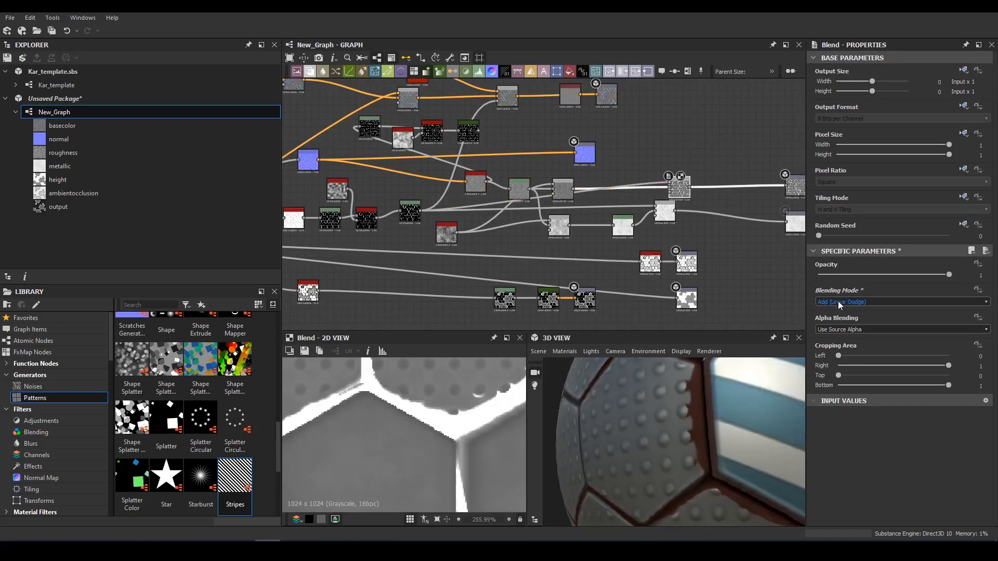
{"action": "left_click_drag", "start_coordinate": [871, 276], "coordinate": [848, 276]}
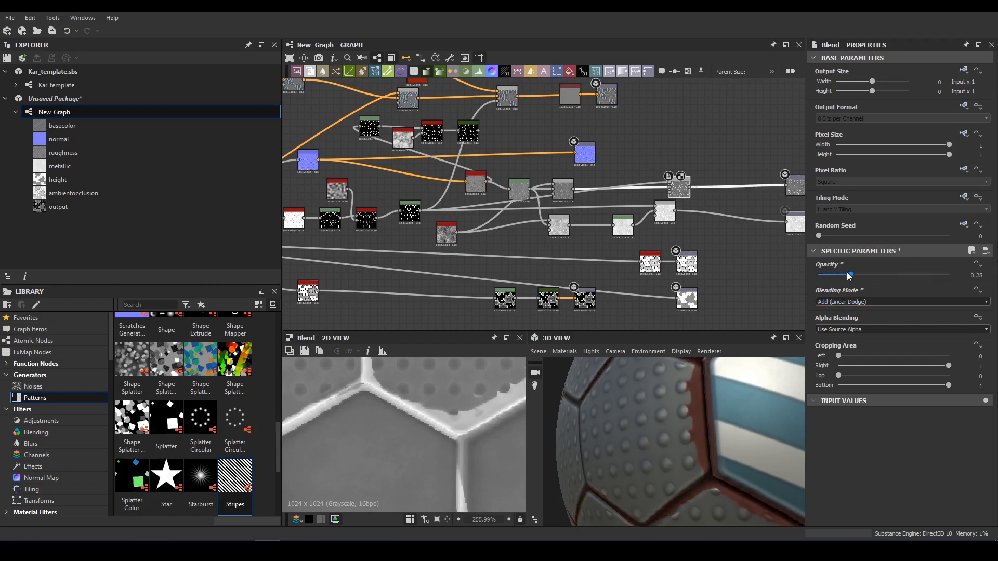
{"action": "scroll", "coordinate": [719, 423], "scroll_direction": "down", "scroll_amount": 5}
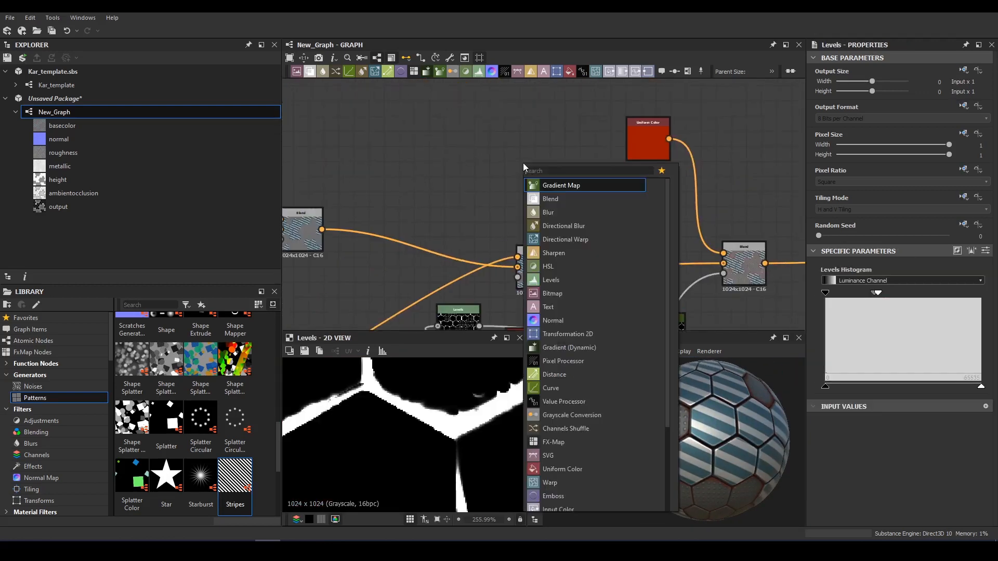
- Add a BnW Spots noise beside the red Uniform Color, feed it into a Blur HQ Grayscale and lower the blur's Intensity
{"action": "type", "text": "bnw"}
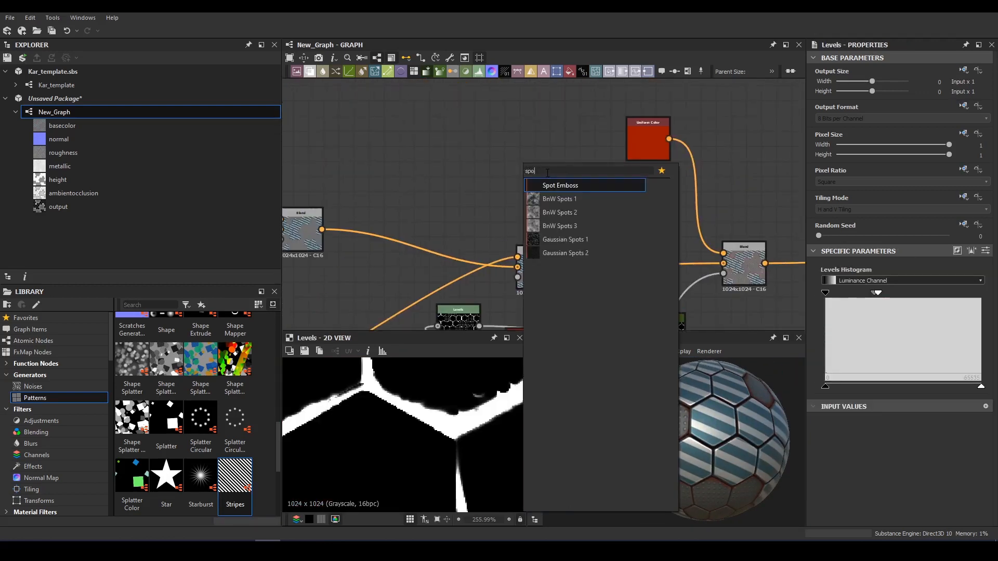
{"action": "left_click", "coordinate": [541, 189]}
{"action": "key", "text": "space"}
{"action": "type", "text": "bl"}
{"action": "left_click_drag", "start_coordinate": [528, 169], "coordinate": [430, 167]}
{"action": "left_click", "coordinate": [551, 244]}
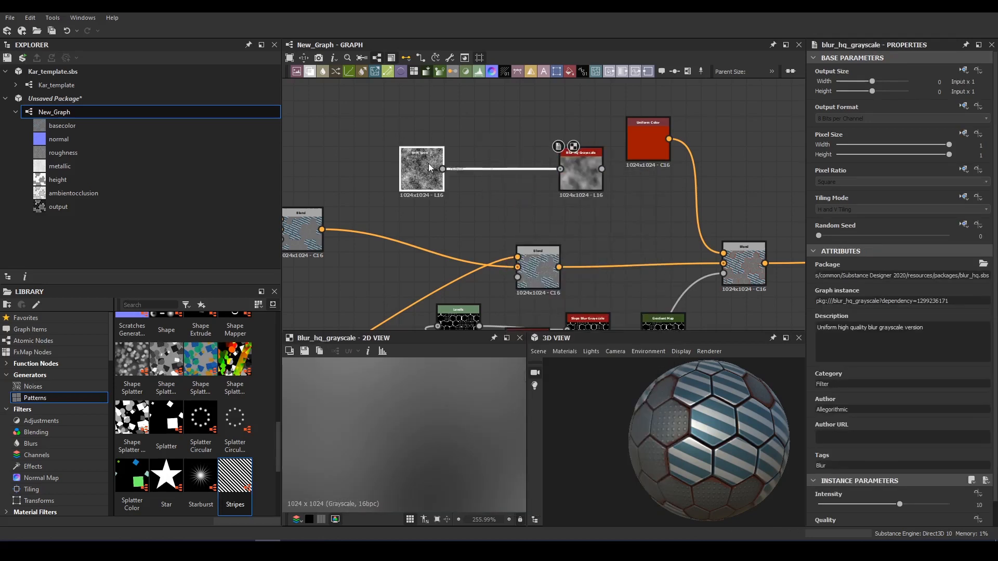
{"action": "left_click", "coordinate": [826, 505]}
- Move the red Uniform Color node aside and add a Slope Blur Grayscale after the Blur HQ Grayscale
{"action": "left_click_drag", "start_coordinate": [650, 140], "coordinate": [702, 125]}
{"action": "left_click", "coordinate": [494, 160]}
{"action": "key", "text": "space"}
{"action": "type", "text": "slope"}
{"action": "key", "text": "Return"}
- Add a Perlin Noise above the blurred spots and connect it to the Slope Blur's slope input
{"action": "key", "text": "space"}
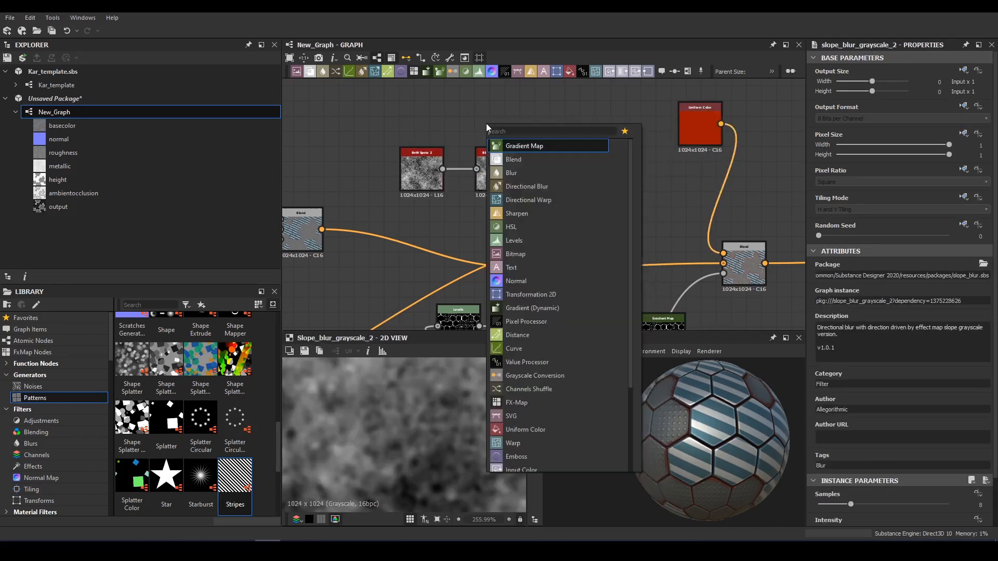
{"action": "type", "text": "er"}
{"action": "key", "text": "BackSpace"}
{"action": "key", "text": "BackSpace"}
{"action": "type", "text": "per"}
{"action": "key", "text": "Return"}
{"action": "left_click_drag", "start_coordinate": [503, 123], "coordinate": [552, 175]}
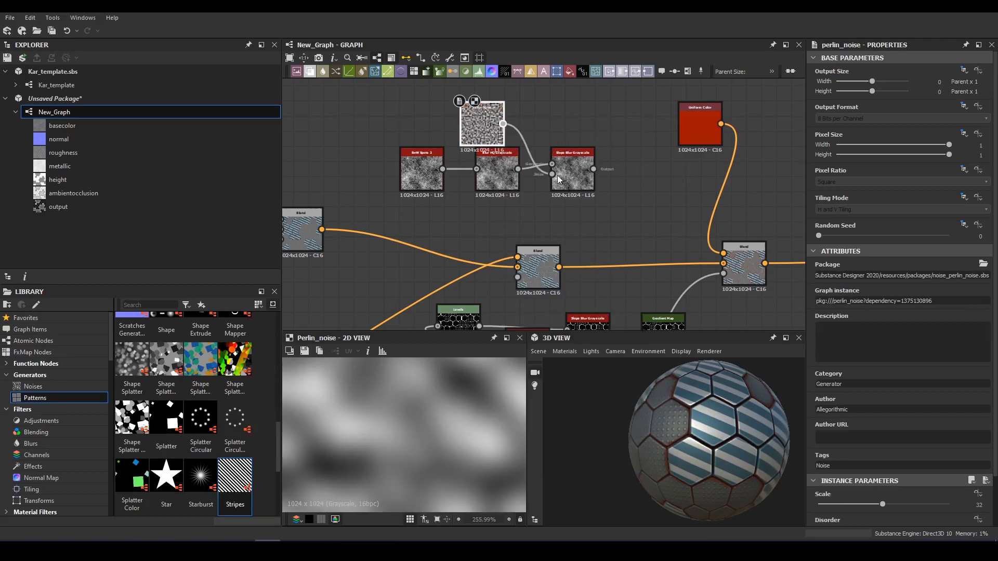
- Set the spots Slope Blur to 32 Samples, Intensity 0.19 and Mode Min
{"action": "double_click", "coordinate": [572, 170]}
{"action": "left_click_drag", "start_coordinate": [851, 505], "coordinate": [951, 504]}
{"action": "scroll", "coordinate": [914, 494], "scroll_direction": "down", "scroll_amount": 3}
{"action": "left_click_drag", "start_coordinate": [901, 478], "coordinate": [819, 479]}
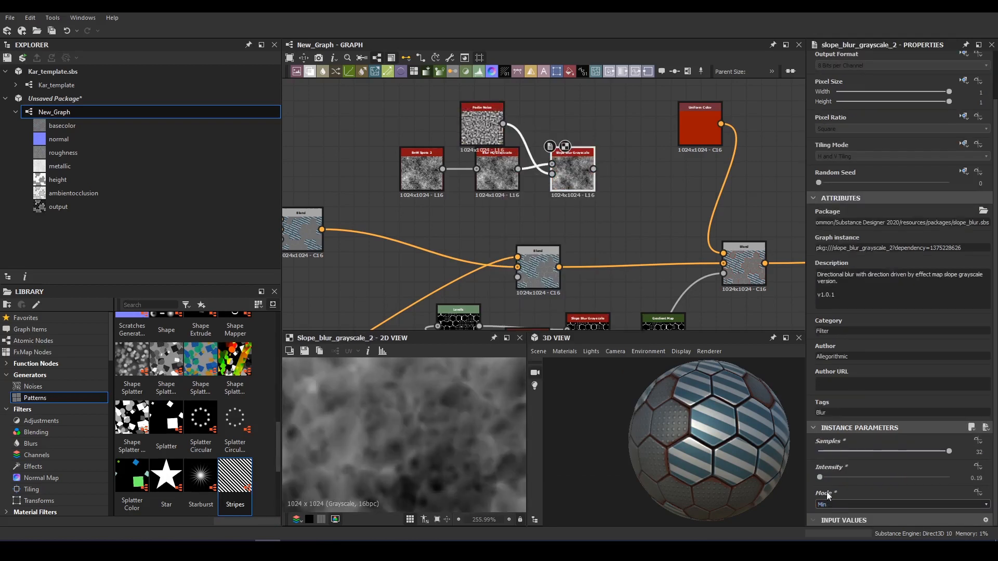
{"action": "scroll", "coordinate": [442, 449], "scroll_direction": "down", "scroll_amount": 11}
- Add a Gradient Map after the spots Slope Blur and pick its gradient from the red Uniform Color preview
{"action": "key", "text": "space"}
{"action": "type", "text": "gra"}
{"action": "key", "text": "Return"}
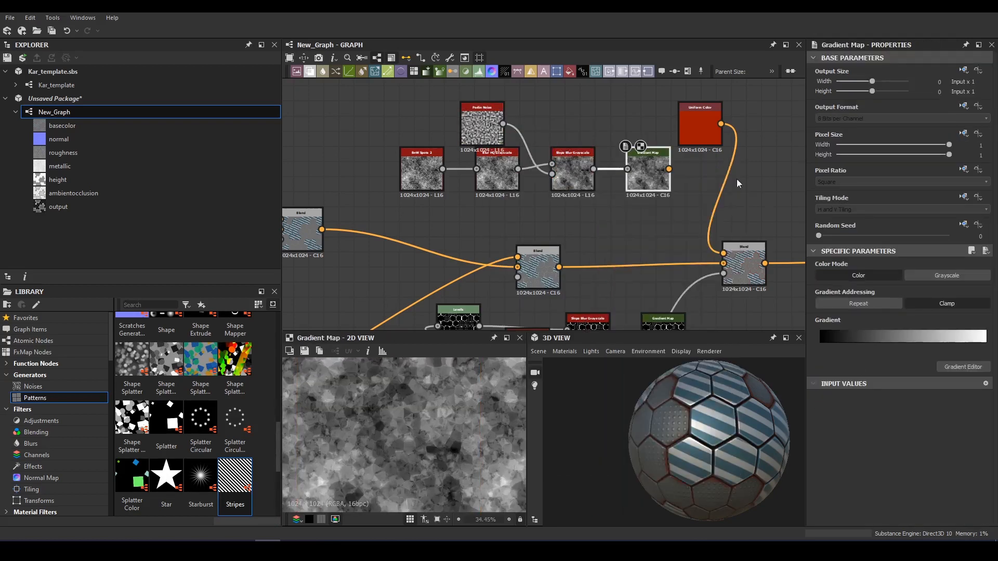
{"action": "double_click", "coordinate": [702, 130]}
{"action": "left_click", "coordinate": [649, 169]}
{"action": "left_click", "coordinate": [974, 367]}
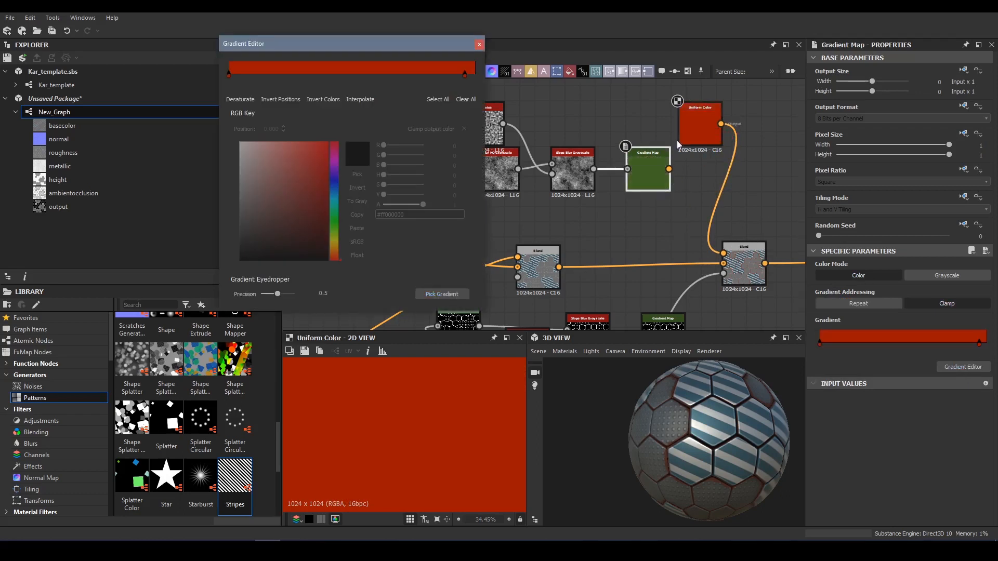
- Add an orange key coloured #c0782a to the rust gradient at position 0.591
{"action": "left_click", "coordinate": [305, 71]}
{"action": "double_click", "coordinate": [649, 165]}
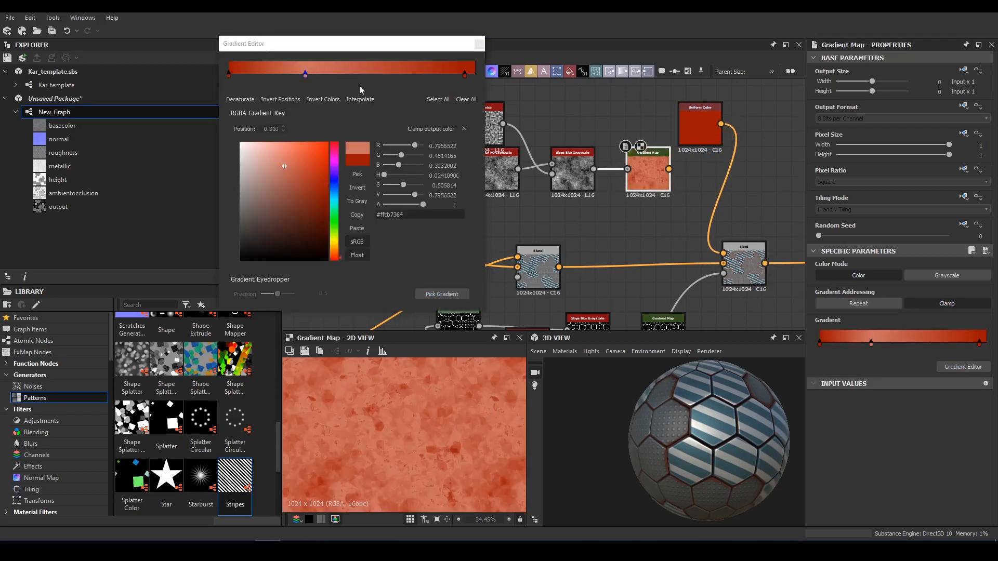
{"action": "left_click", "coordinate": [335, 251]}
{"action": "left_click", "coordinate": [309, 171]}
{"action": "left_click_drag", "start_coordinate": [305, 73], "coordinate": [360, 71]}
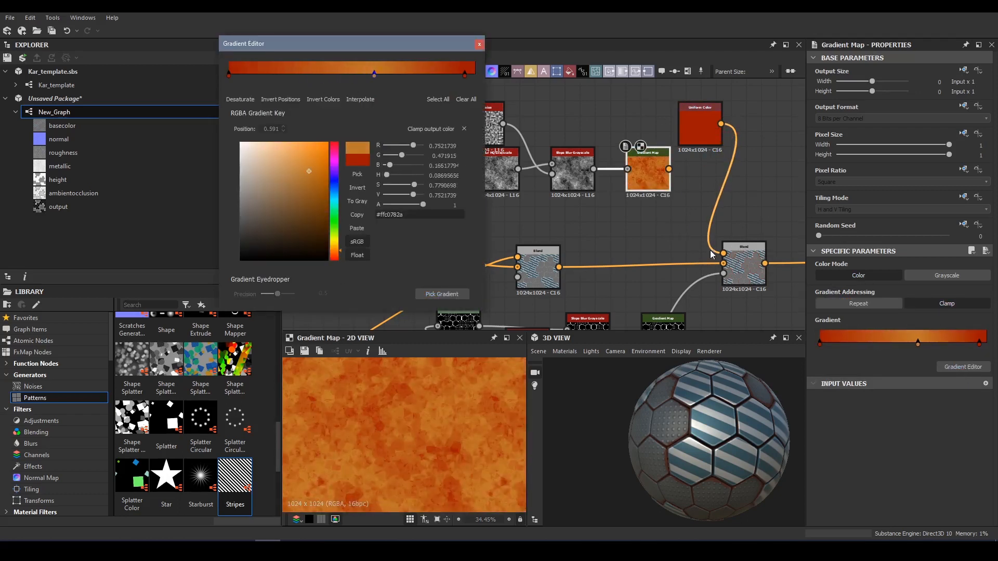
- Connect the rust Gradient Map to the foreground of the base color Blend in place of the red Uniform Color
{"action": "left_click_drag", "start_coordinate": [669, 169], "coordinate": [723, 253]}
{"action": "scroll", "coordinate": [727, 488], "scroll_direction": "up", "scroll_amount": 3}
{"action": "left_click_drag", "start_coordinate": [727, 491], "coordinate": [615, 396]}
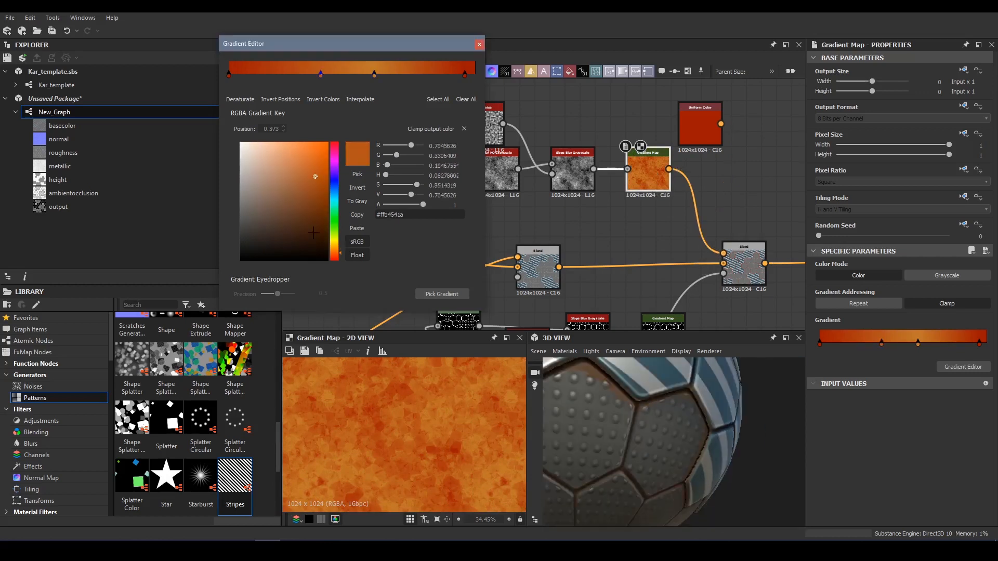
- Turn the additional rust gradient key greyish brown and shift it toward the middle, with the orange key at position 0.747
{"action": "left_click", "coordinate": [313, 233]}
{"action": "left_click", "coordinate": [267, 206]}
{"action": "scroll", "coordinate": [455, 460], "scroll_direction": "up", "scroll_amount": 2}
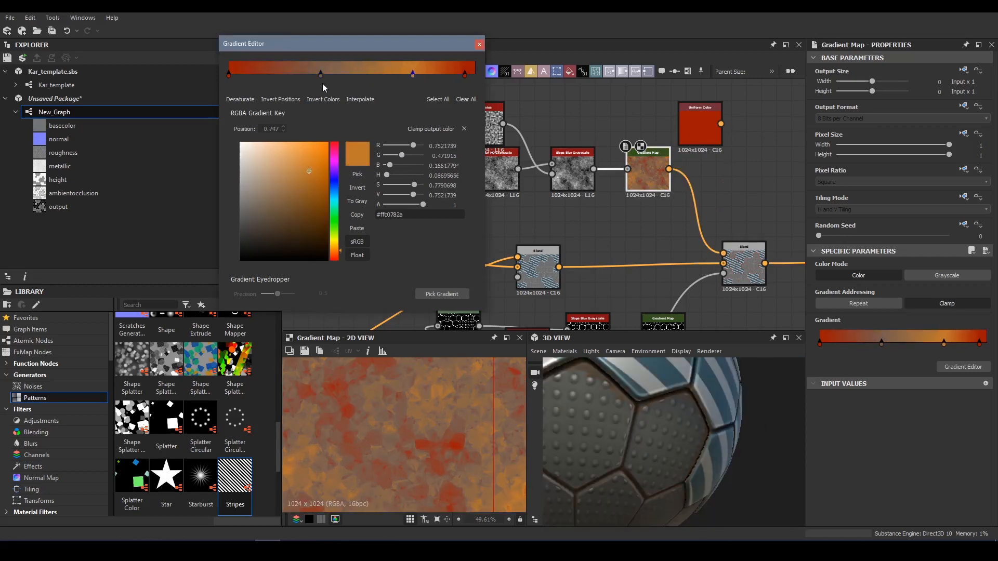
{"action": "left_click_drag", "start_coordinate": [320, 76], "coordinate": [350, 75]}
- Recolour the first key of the rust gradient to a lighter salmon red, #c75b48
{"action": "double_click", "coordinate": [539, 267]}
{"action": "left_click", "coordinate": [743, 265]}
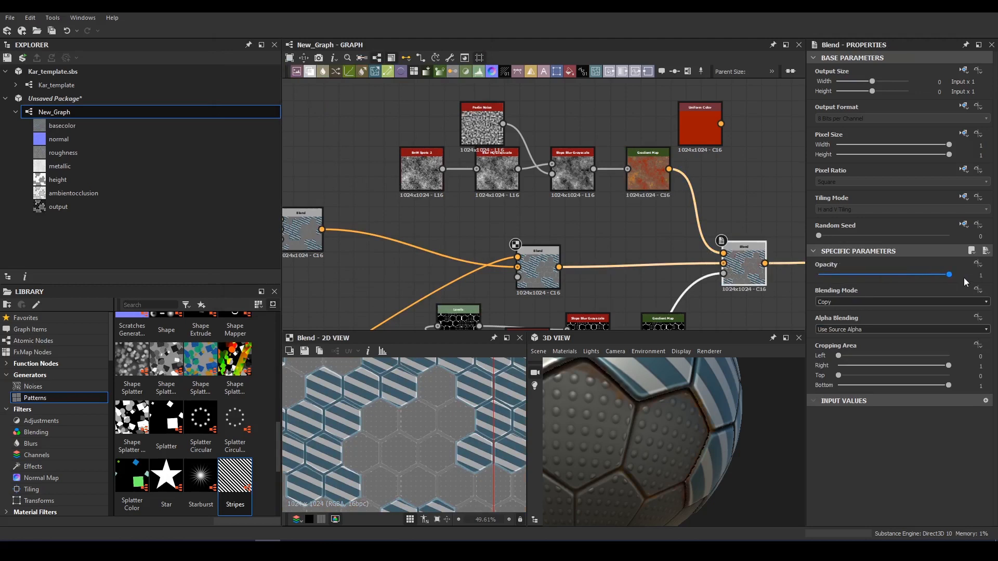
{"action": "scroll", "coordinate": [604, 406], "scroll_direction": "down", "scroll_amount": 3}
{"action": "left_click_drag", "start_coordinate": [604, 407], "coordinate": [741, 484]}
{"action": "middle_click_drag", "start_coordinate": [684, 223], "coordinate": [638, 203]}
{"action": "left_click", "coordinate": [604, 151]}
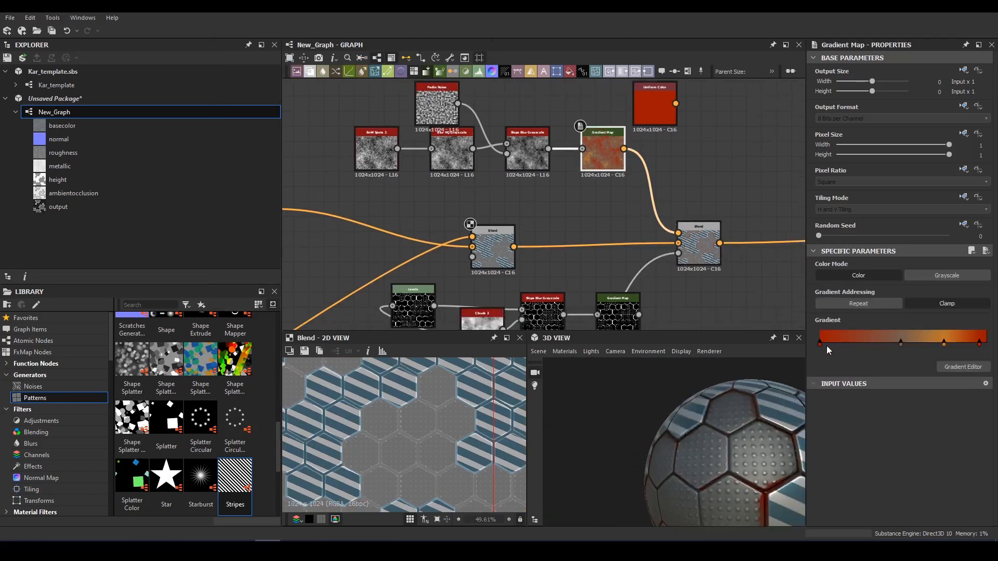
{"action": "left_click", "coordinate": [965, 343]}
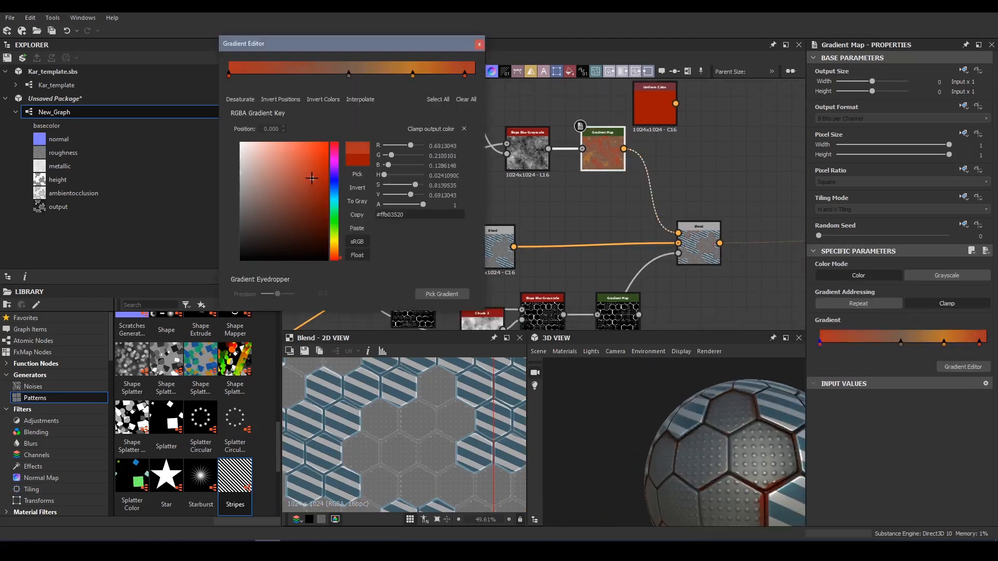
{"action": "left_click_drag", "start_coordinate": [649, 442], "coordinate": [760, 475]}
{"action": "scroll", "coordinate": [760, 474], "scroll_direction": "down", "scroll_amount": 3}
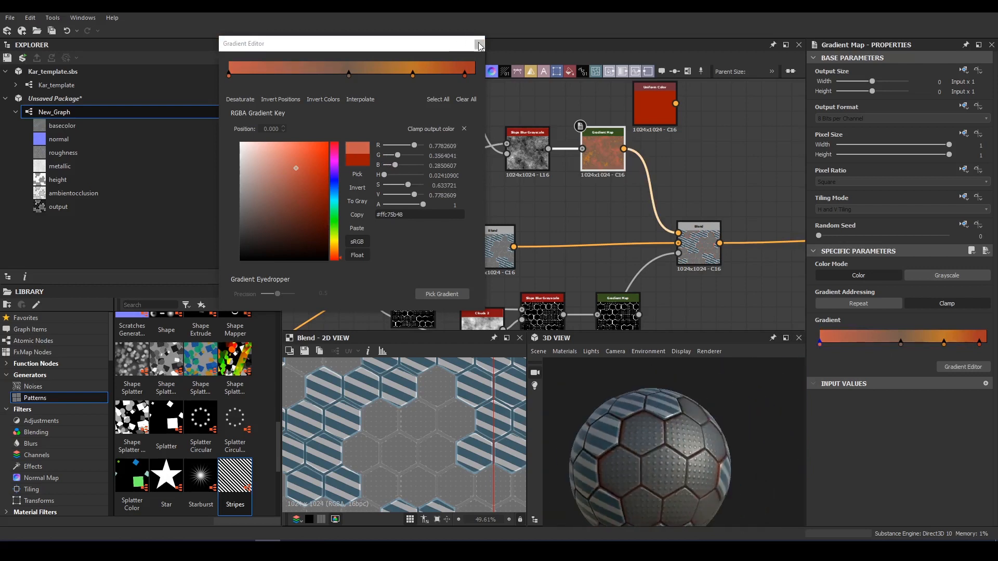
{"action": "left_click", "coordinate": [479, 45]}
- Examine the rust around the tile gaps on the 3D sphere from several angles and distances
{"action": "left_click_drag", "start_coordinate": [608, 455], "coordinate": [657, 475]}
{"action": "scroll", "coordinate": [658, 475], "scroll_direction": "up", "scroll_amount": 2}
{"action": "scroll", "coordinate": [620, 131], "scroll_direction": "down", "scroll_amount": 5}
{"action": "left_click_drag", "start_coordinate": [661, 133], "coordinate": [796, 319]}
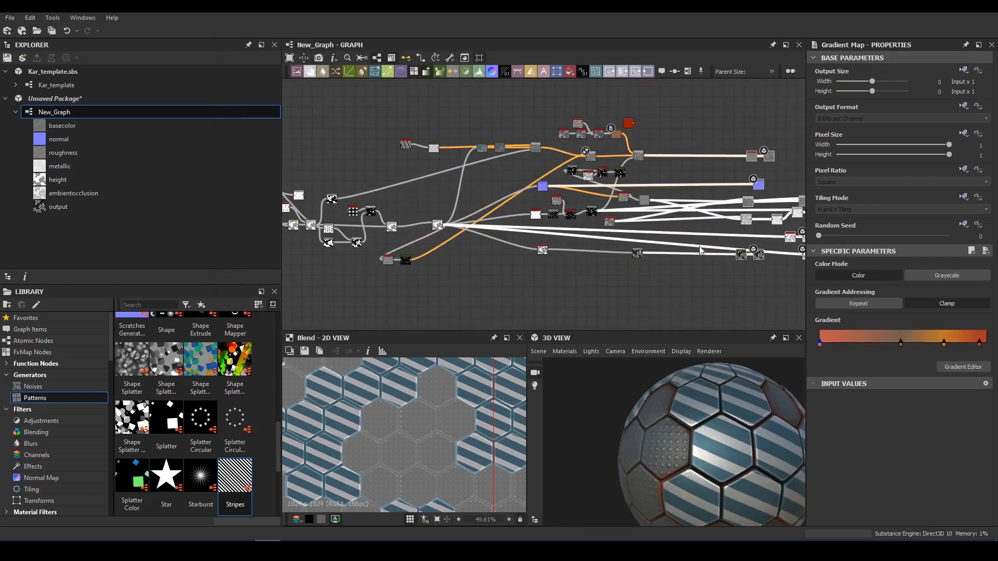
{"action": "left_click_drag", "start_coordinate": [698, 422], "coordinate": [809, 470]}
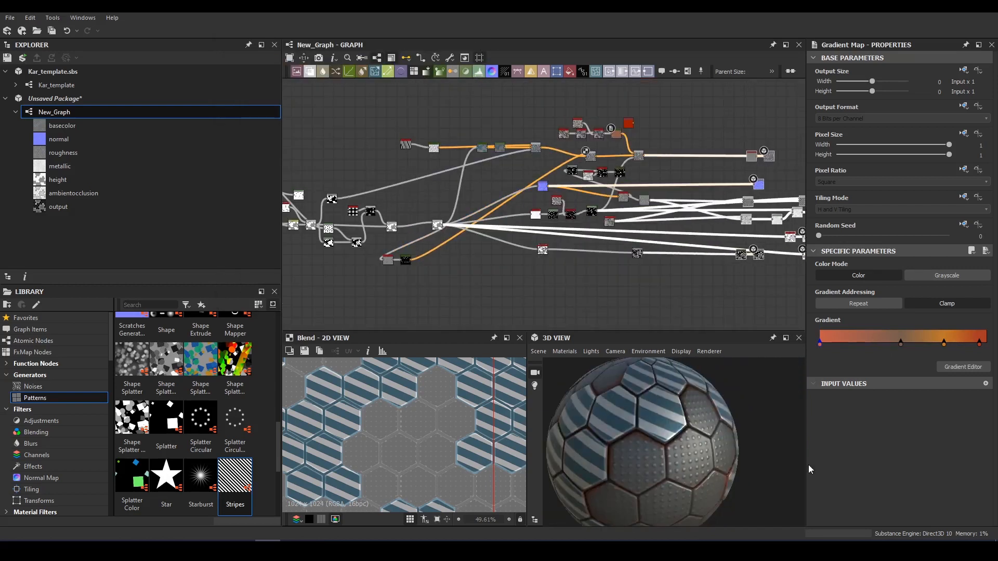
{"action": "left_click_drag", "start_coordinate": [665, 431], "coordinate": [660, 452]}
{"action": "scroll", "coordinate": [706, 440], "scroll_direction": "up", "scroll_amount": 5}
{"action": "scroll", "coordinate": [653, 450], "scroll_direction": "down", "scroll_amount": 3}
{"action": "scroll", "coordinate": [661, 452], "scroll_direction": "down", "scroll_amount": 3}
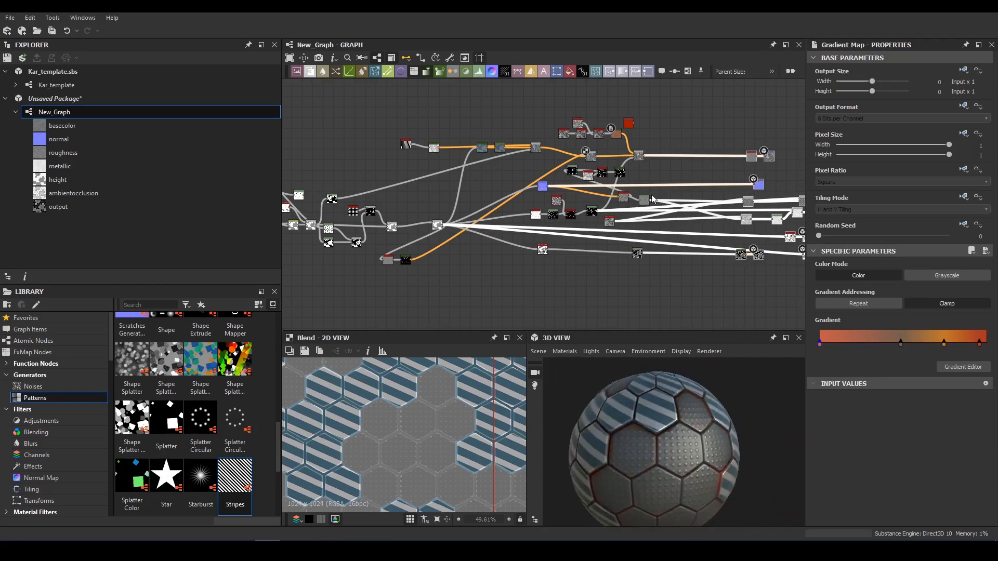
{"action": "scroll", "coordinate": [530, 281], "scroll_direction": "up", "scroll_amount": 6}
{"action": "key", "text": "space"}
{"action": "type", "text": "ce"}
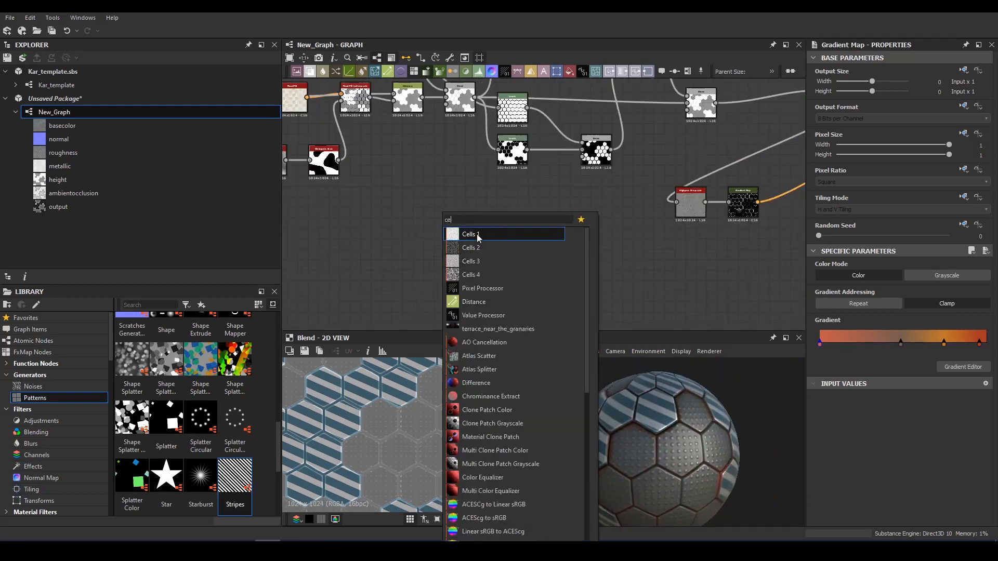
{"action": "left_click", "coordinate": [477, 236]}
{"action": "middle_click_drag", "start_coordinate": [477, 235], "coordinate": [523, 220]}
{"action": "key", "text": "Delete"}
- Add a Cells 3 noise with Scale 12 in the empty area below the hexagon tile nodes
{"action": "key", "text": "space"}
{"action": "type", "text": "cel"}
{"action": "left_click", "coordinate": [507, 259]}
{"action": "middle_click_drag", "start_coordinate": [507, 254], "coordinate": [599, 220]}
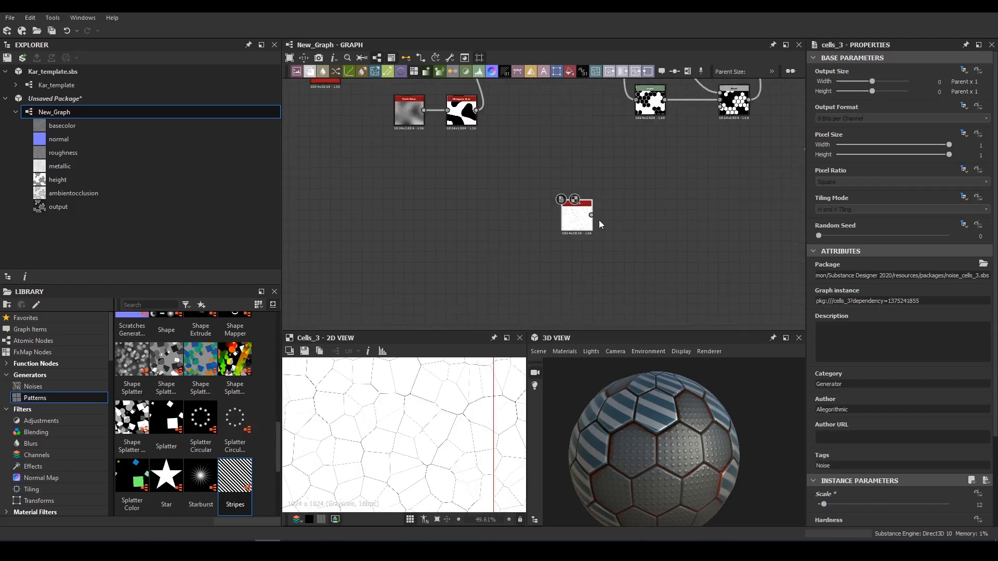
- Move the Cells 3 node aside and add an Edge Detect node after it
{"action": "left_click_drag", "start_coordinate": [580, 222], "coordinate": [497, 190]}
{"action": "key", "text": "space"}
{"action": "type", "text": "edge"}
{"action": "left_click", "coordinate": [530, 217]}
- Duplicate the Cells 3 and Edge Detect pair below the original and set the copied Edge Detect's Edge Width to 1
{"action": "left_click", "coordinate": [492, 187]}
{"action": "left_click", "coordinate": [545, 187], "text": "ctrl"}
{"action": "key", "text": "ctrl+d"}
{"action": "double_click", "coordinate": [487, 234]}
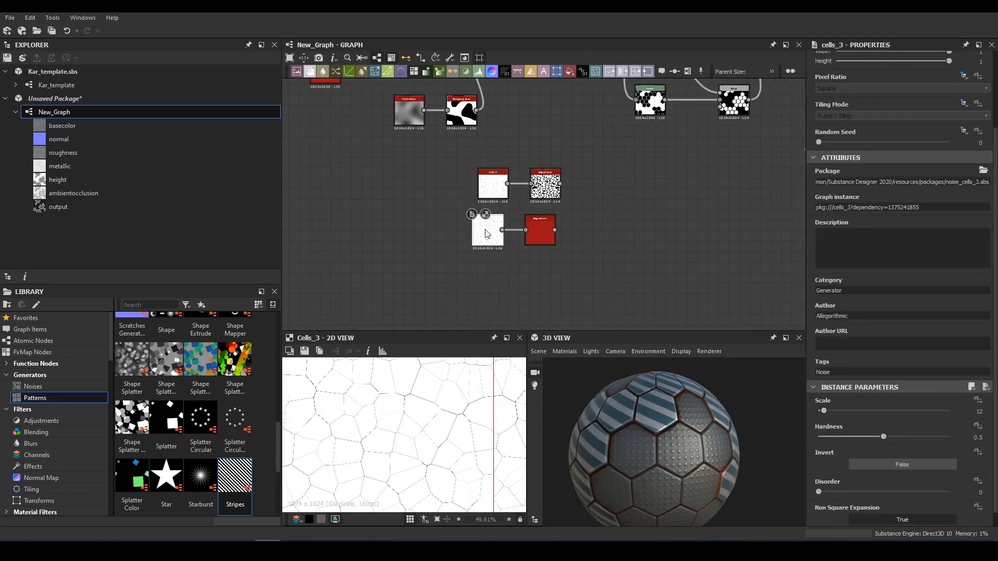
{"action": "double_click", "coordinate": [541, 229]}
{"action": "scroll", "coordinate": [416, 432], "scroll_direction": "down", "scroll_amount": 4}
{"action": "scroll", "coordinate": [544, 223], "scroll_direction": "up", "scroll_amount": 3}
{"action": "left_click_drag", "start_coordinate": [827, 424], "coordinate": [816, 424]}
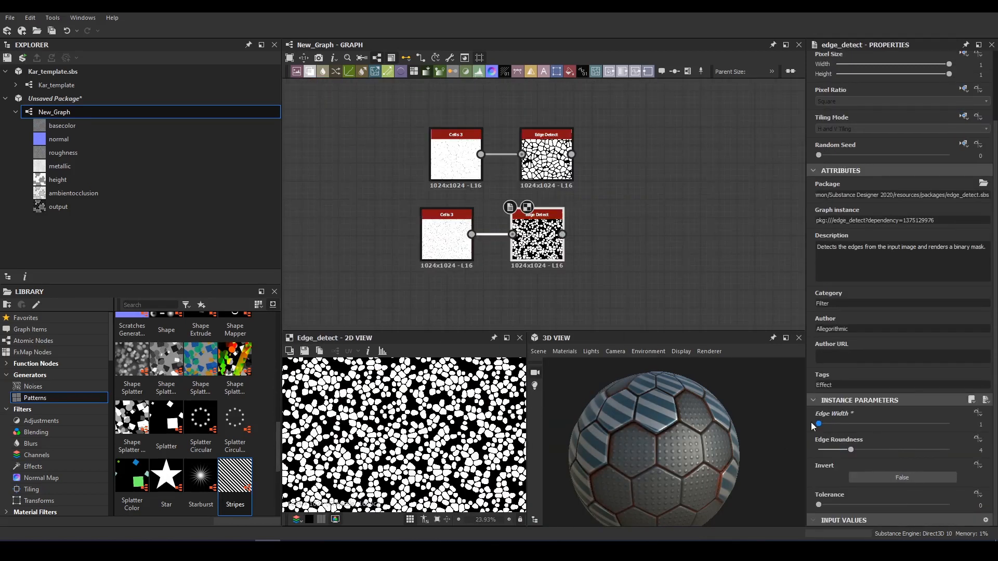
- Set the upper Edge Detect's Edge Roundness to 5.27 and feed it into both inputs of a new Non Uniform Blur Grayscale
{"action": "double_click", "coordinate": [539, 133]}
{"action": "key", "text": "space"}
{"action": "type", "text": "non"}
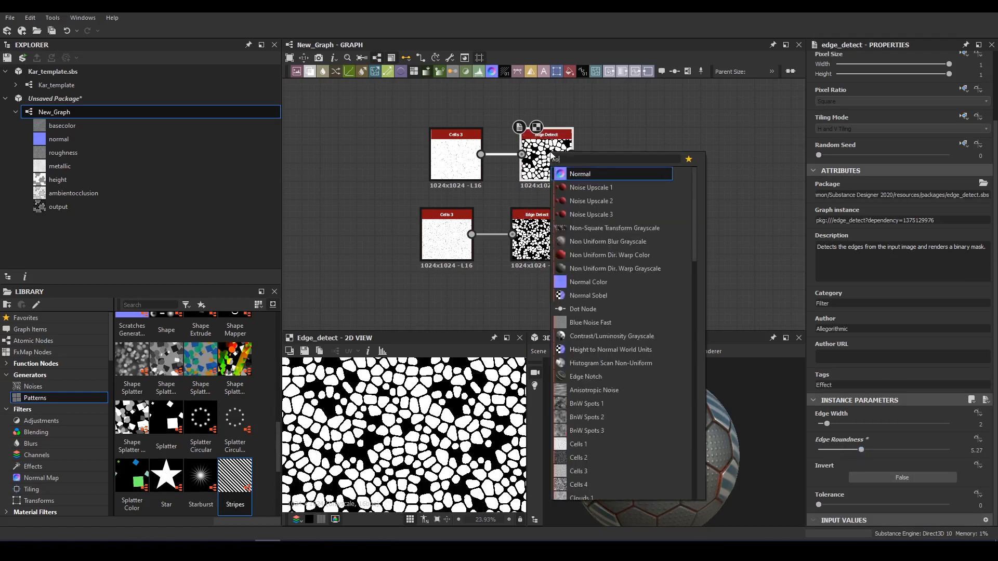
{"action": "left_click", "coordinate": [588, 187]}
{"action": "left_click_drag", "start_coordinate": [612, 160], "coordinate": [572, 155]}
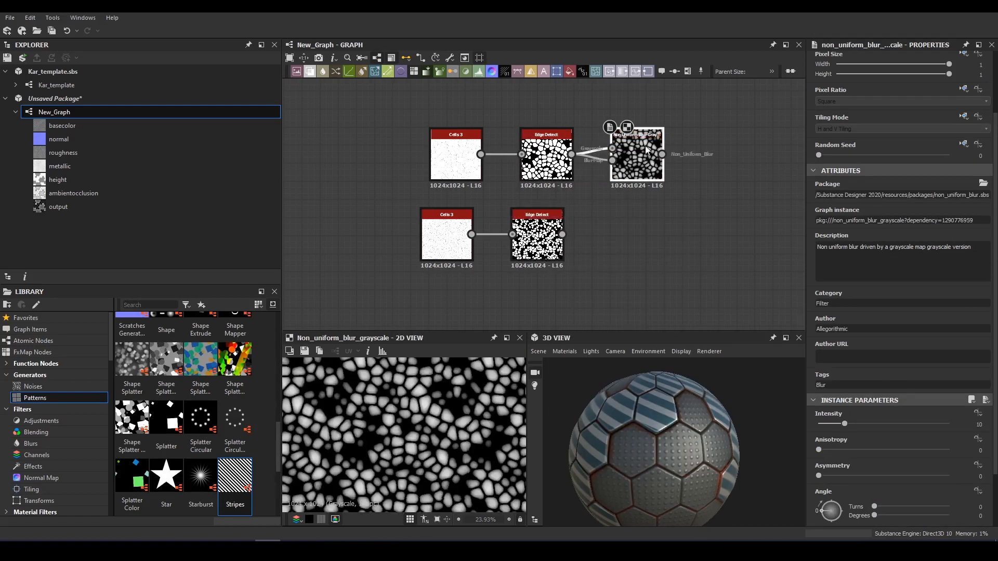
- Place a second Non Uniform Blur Grayscale beside the lower Edge Detect and connect that node to both of its inputs
{"action": "left_click_drag", "start_coordinate": [644, 260], "coordinate": [644, 250]}
{"action": "left_click_drag", "start_coordinate": [562, 235], "coordinate": [620, 240]}
{"action": "middle_click_drag", "start_coordinate": [657, 183], "coordinate": [599, 191]}
- Try Anisotropy 1 on the lower Non Uniform Blur, return it to 0 and set the Intensity to 8.73
{"action": "left_click_drag", "start_coordinate": [819, 450], "coordinate": [950, 449]}
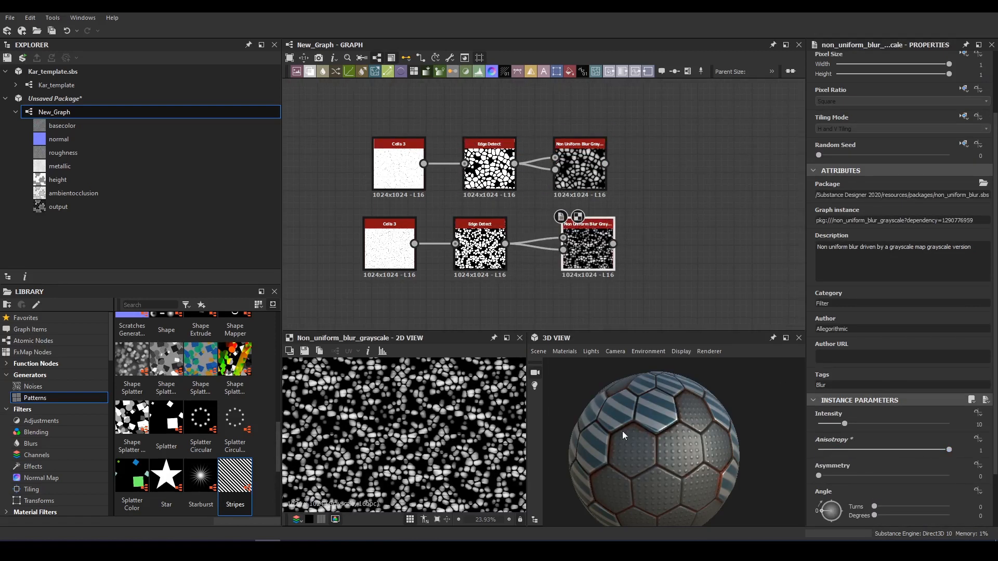
{"action": "scroll", "coordinate": [427, 434], "scroll_direction": "up", "scroll_amount": 4}
{"action": "mouse_move", "coordinate": [819, 475]}
{"action": "left_mouse_down"}
{"action": "mouse_move", "coordinate": [918, 479]}
{"action": "mouse_move", "coordinate": [885, 489]}
{"action": "mouse_move", "coordinate": [818, 484]}
{"action": "left_mouse_up"}
{"action": "left_click_drag", "start_coordinate": [949, 450], "coordinate": [818, 450]}
{"action": "left_click_drag", "start_coordinate": [845, 423], "coordinate": [841, 428]}
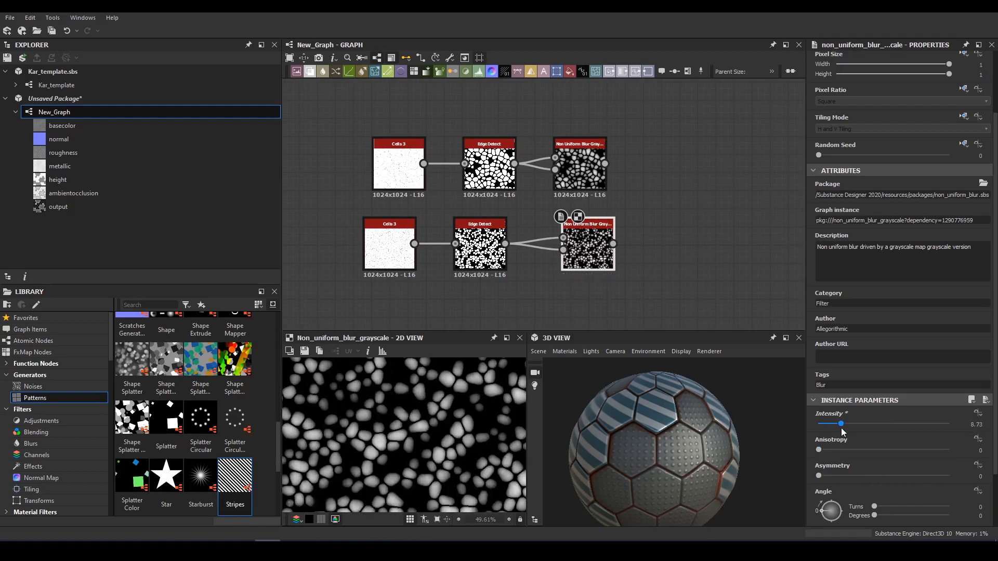
- Add a Blend node that combines the two Non Uniform Blur Grayscale outputs and set its blending mode to Min (Darken)
{"action": "left_click", "coordinate": [579, 168]}
{"action": "middle_click_drag", "start_coordinate": [579, 168], "coordinate": [550, 173]}
{"action": "key", "text": "space"}
{"action": "left_click", "coordinate": [576, 206]}
{"action": "left_click_drag", "start_coordinate": [616, 156], "coordinate": [583, 248]}
{"action": "left_click", "coordinate": [869, 303]}
{"action": "left_click", "coordinate": [857, 349]}
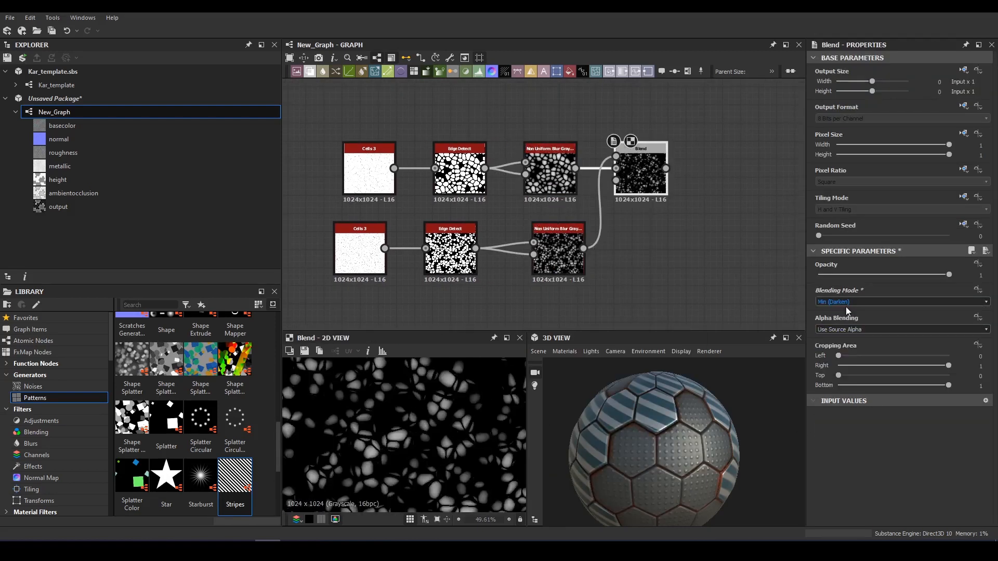
- Add a Levels node after the Min (Darken) Blend and invert its output levels
{"action": "middle_click_drag", "start_coordinate": [604, 220], "coordinate": [455, 257]}
{"action": "key", "text": "space"}
{"action": "scroll", "coordinate": [353, 275], "scroll_direction": "down", "scroll_amount": 7}
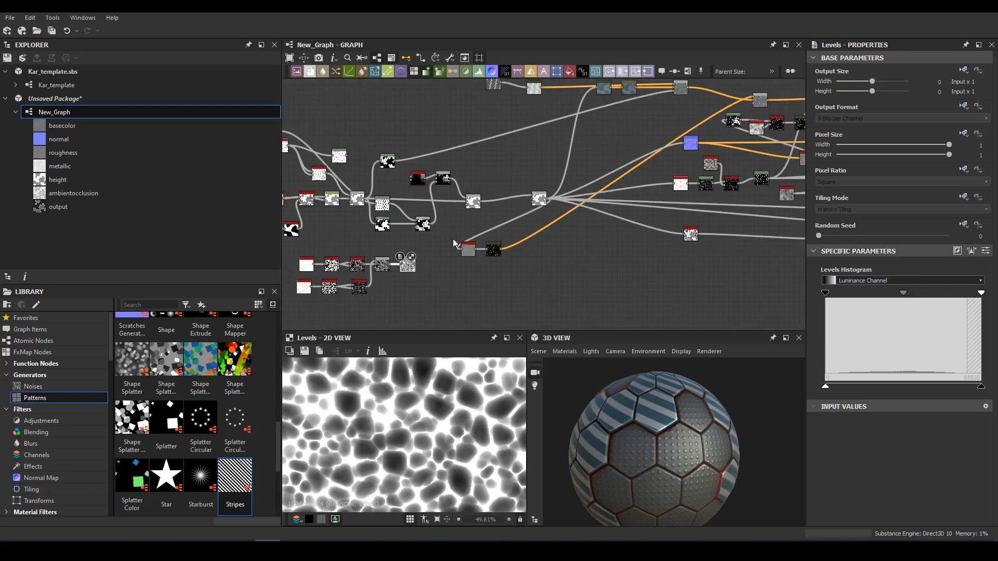
- Insert a Blend after the dotted-tile Blend in the height chain, feed the inverted Levels into it and use Multiply mode
{"action": "scroll", "coordinate": [450, 237], "scroll_direction": "up", "scroll_amount": 1}
{"action": "left_click_drag", "start_coordinate": [453, 239], "coordinate": [502, 208]}
{"action": "key", "text": "Escape"}
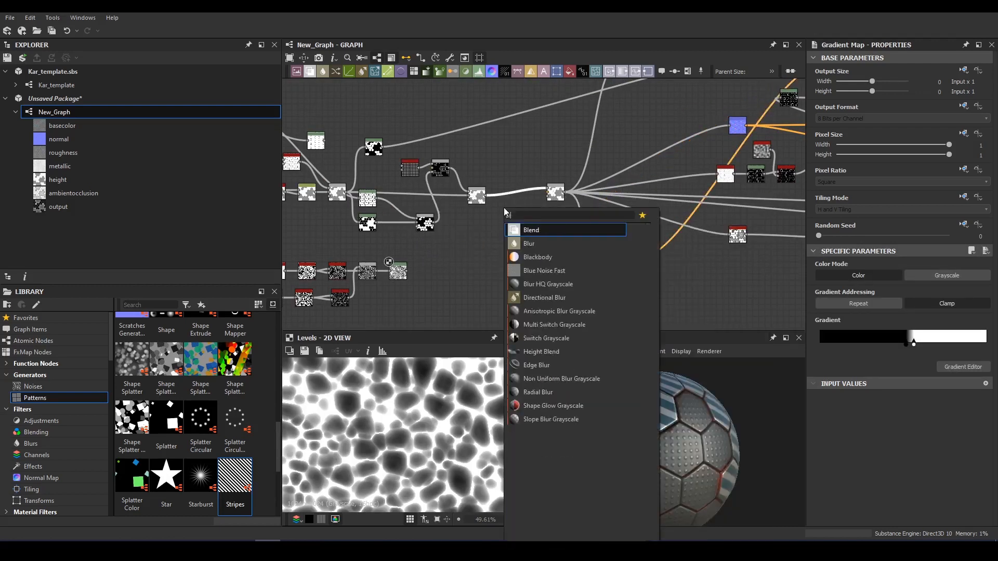
{"action": "key", "text": "Return"}
{"action": "scroll", "coordinate": [588, 163], "scroll_direction": "up", "scroll_amount": 4}
{"action": "scroll", "coordinate": [842, 298], "scroll_direction": "down", "scroll_amount": 3}
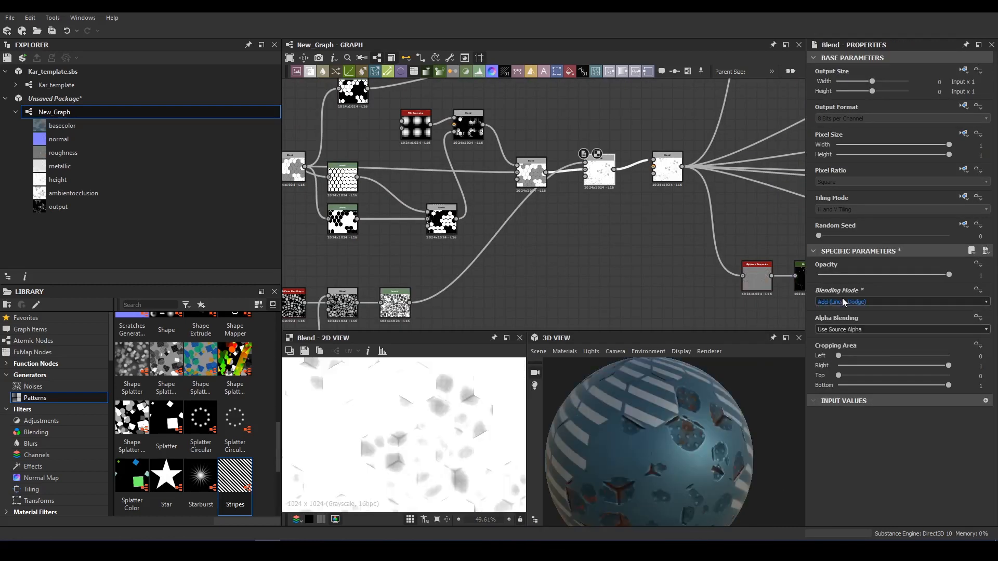
- Insert a Transformation 2D between the inverted Levels and the height Blend and shrink the cell pattern with the /2 scaling
{"action": "middle_click_drag", "start_coordinate": [437, 263], "coordinate": [693, 202]}
{"action": "left_click", "coordinate": [772, 165]}
{"action": "key", "text": "space"}
{"action": "key", "text": "Return"}
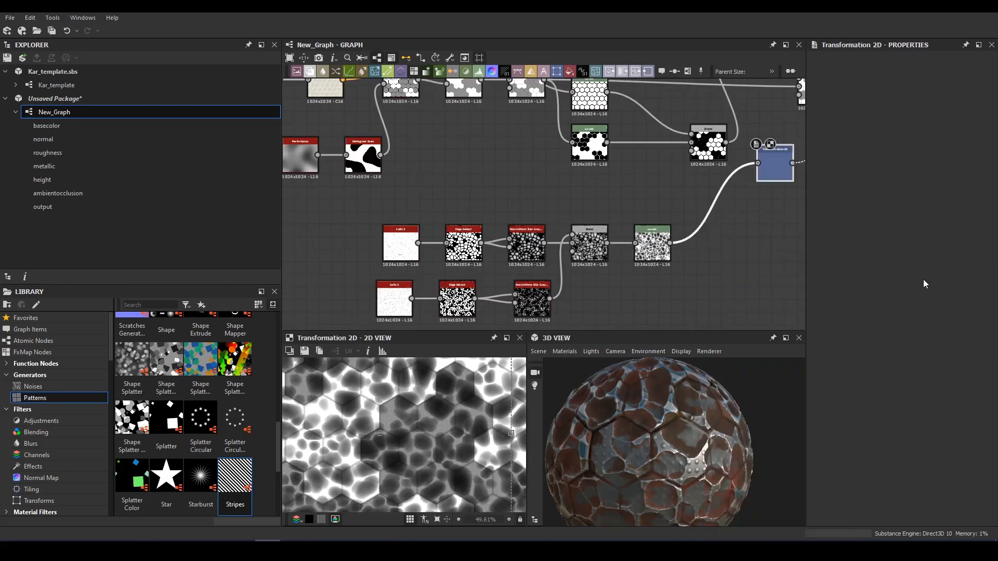
{"action": "left_click_drag", "start_coordinate": [773, 166], "coordinate": [716, 244]}
{"action": "left_click", "coordinate": [962, 369]}
{"action": "left_click", "coordinate": [973, 369]}
{"action": "left_click", "coordinate": [973, 369]}
- Set the Opacity of the Multiply Blend that adds the cell pattern to 0.1 and check the tiles in the 3D preview
{"action": "middle_click_drag", "start_coordinate": [700, 190], "coordinate": [349, 248]}
{"action": "double_click", "coordinate": [547, 143]}
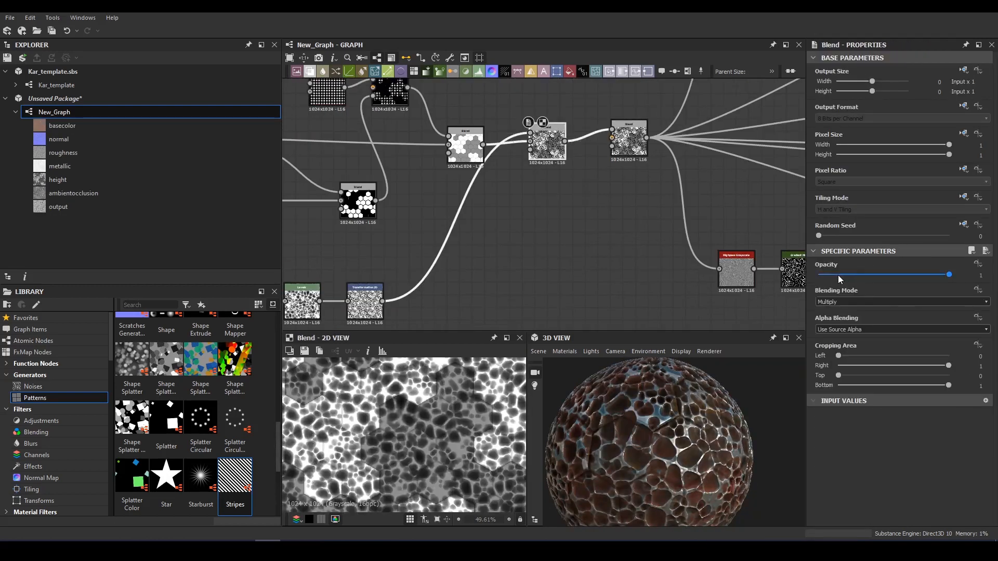
{"action": "left_click_drag", "start_coordinate": [838, 276], "coordinate": [832, 275]}
{"action": "scroll", "coordinate": [654, 439], "scroll_direction": "up", "scroll_amount": 5}
{"action": "left_click_drag", "start_coordinate": [653, 439], "coordinate": [665, 417]}
{"action": "scroll", "coordinate": [665, 419], "scroll_direction": "up", "scroll_amount": 3}
{"action": "left_click_drag", "start_coordinate": [702, 471], "coordinate": [679, 453]}
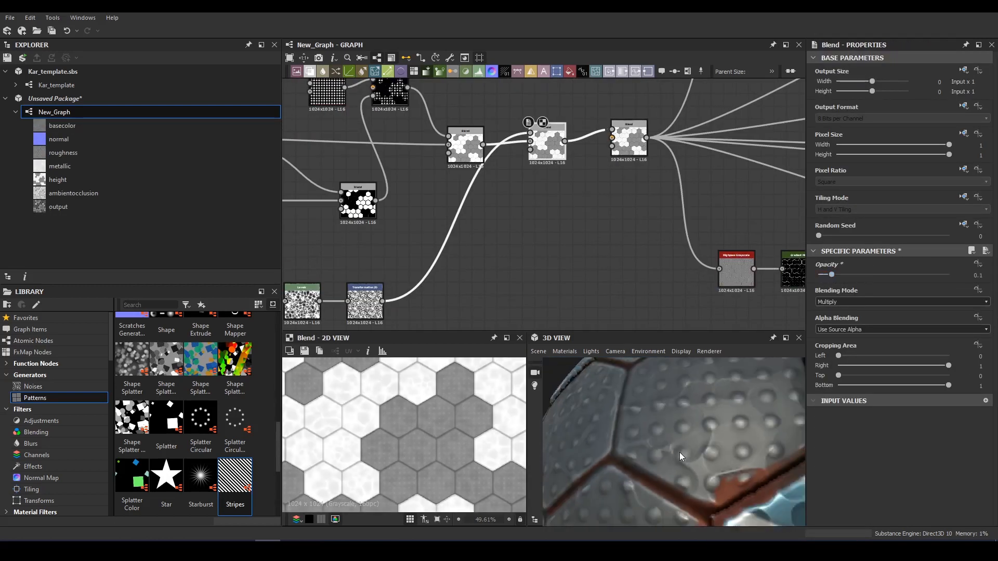
- Apply the /2 scaling twice more in the Transformation 2D to make the cell pattern finer
{"action": "middle_click_drag", "start_coordinate": [462, 278], "coordinate": [496, 243]}
{"action": "left_click", "coordinate": [398, 267]}
{"action": "left_click", "coordinate": [974, 370]}
{"action": "left_click", "coordinate": [974, 370]}
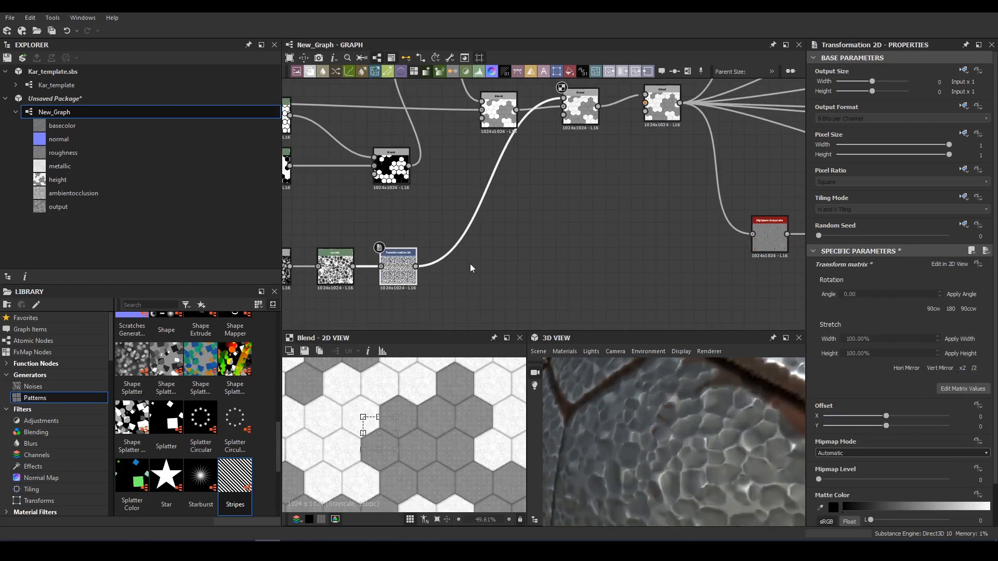
- Set the cell pattern Blend's Opacity to 0.01 and inspect the effect on the sphere
{"action": "left_click_drag", "start_coordinate": [832, 276], "coordinate": [821, 281]}
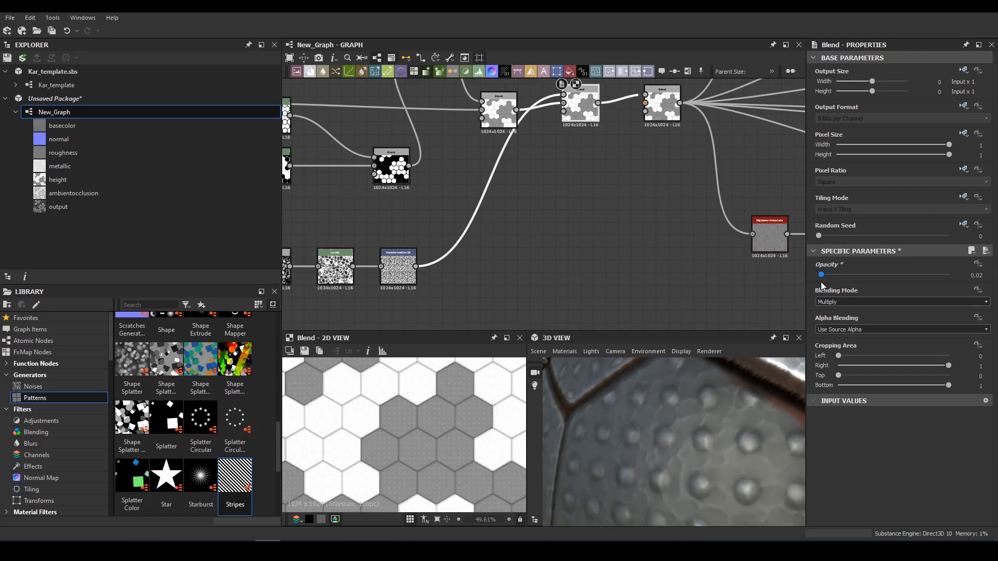
{"action": "left_click_drag", "start_coordinate": [755, 463], "coordinate": [678, 400]}
{"action": "scroll", "coordinate": [694, 376], "scroll_direction": "down", "scroll_amount": 5}
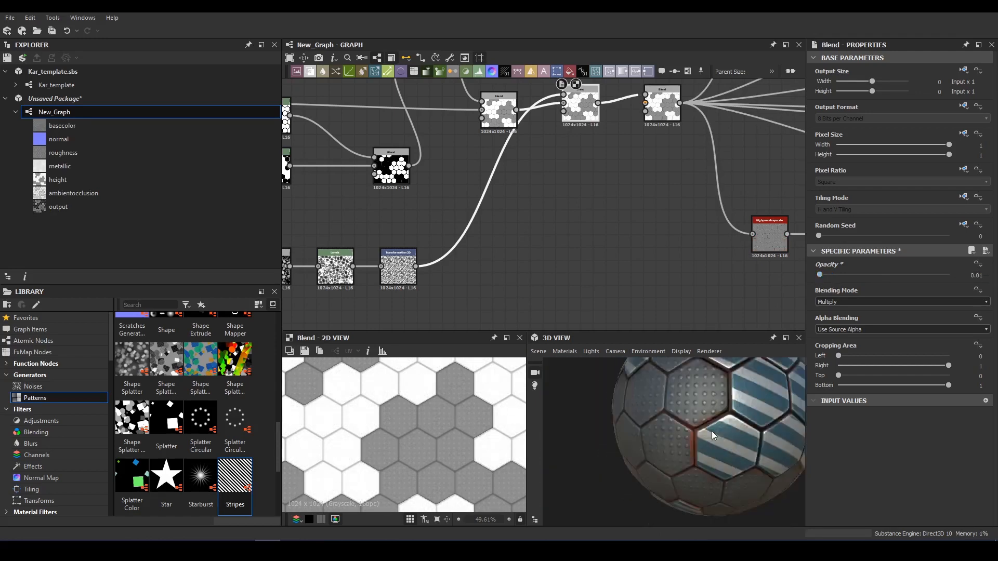
{"action": "left_click_drag", "start_coordinate": [712, 431], "coordinate": [652, 425]}
{"action": "scroll", "coordinate": [652, 425], "scroll_direction": "up", "scroll_amount": 5}
{"action": "scroll", "coordinate": [653, 425], "scroll_direction": "down", "scroll_amount": 4}
- Connect the dotted-tile mask Blend to the opacity input of the cell pattern Blend
{"action": "middle_click_drag", "start_coordinate": [558, 224], "coordinate": [615, 288]}
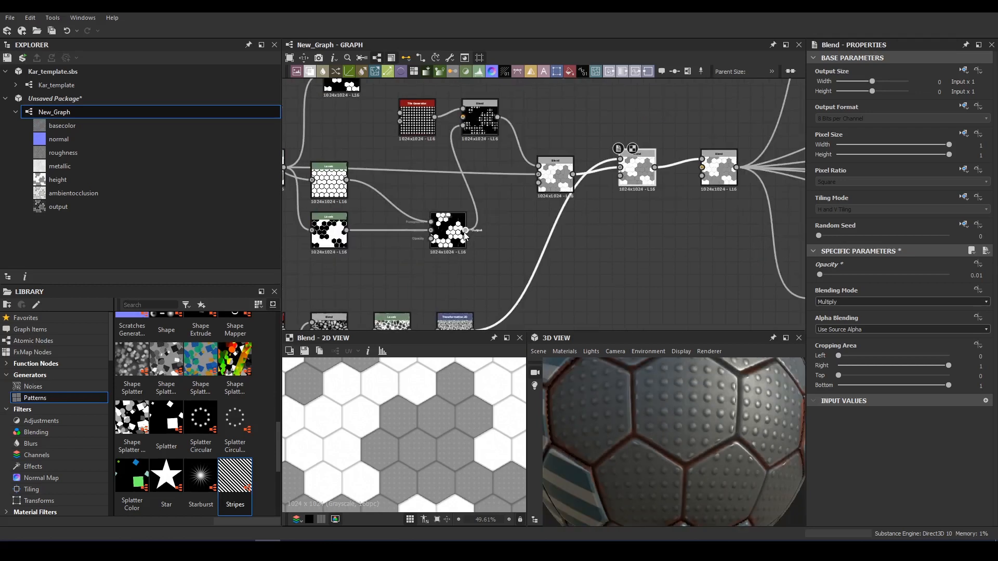
{"action": "middle_click_drag", "start_coordinate": [465, 233], "coordinate": [506, 242]}
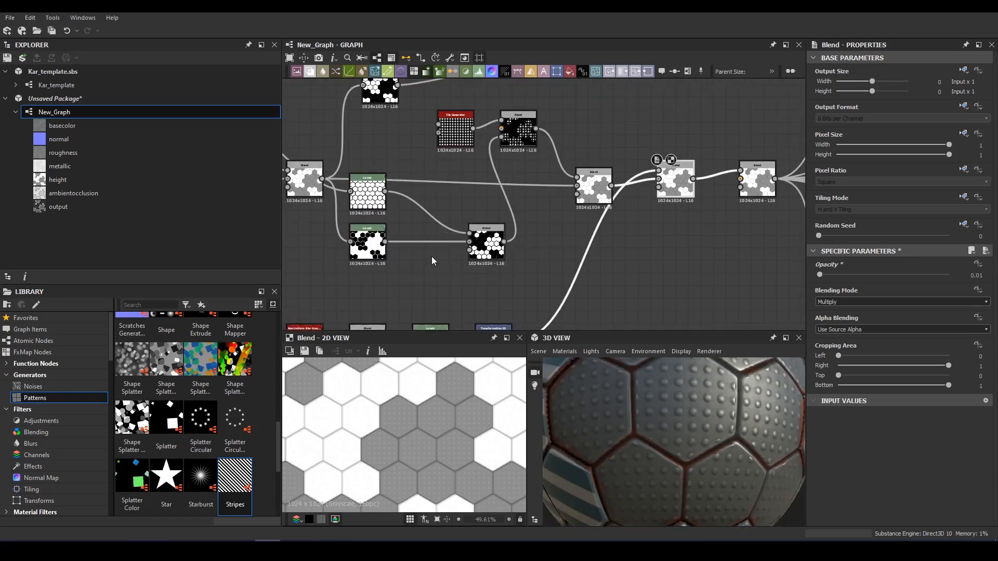
{"action": "left_click_drag", "start_coordinate": [641, 213], "coordinate": [659, 187]}
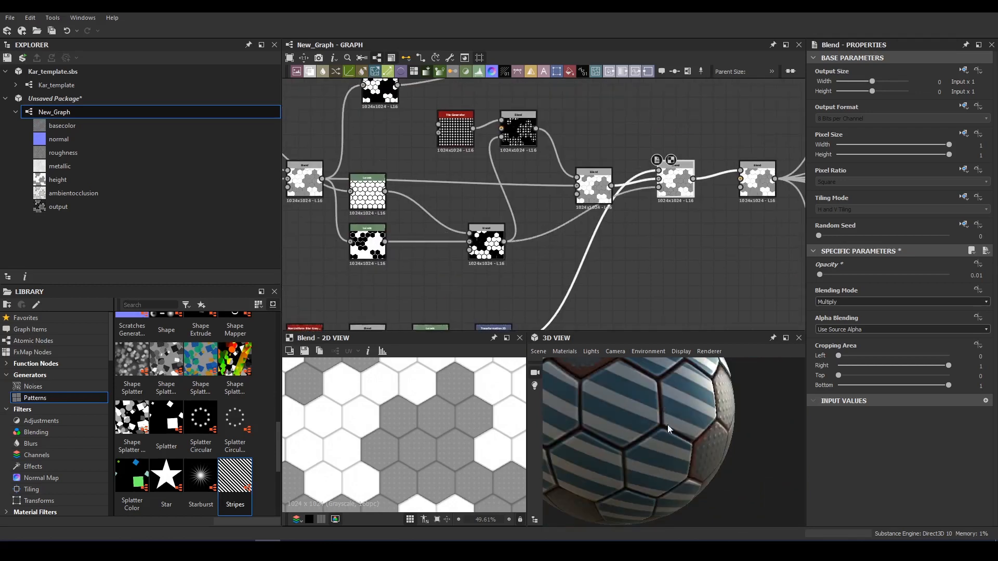
- Insert a Slope Blur Color node after the Gradient Map of the stripes
{"action": "scroll", "coordinate": [520, 208], "scroll_direction": "down", "scroll_amount": 3}
{"action": "middle_click_drag", "start_coordinate": [519, 208], "coordinate": [420, 214]}
{"action": "left_click", "coordinate": [584, 178]}
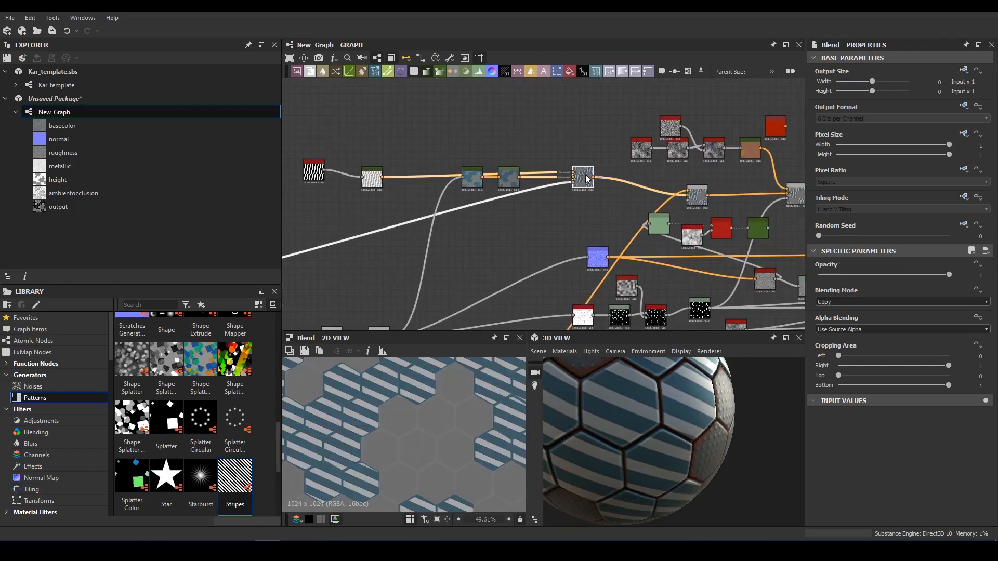
{"action": "scroll", "coordinate": [523, 206], "scroll_direction": "up", "scroll_amount": 3}
{"action": "left_click", "coordinate": [524, 206]}
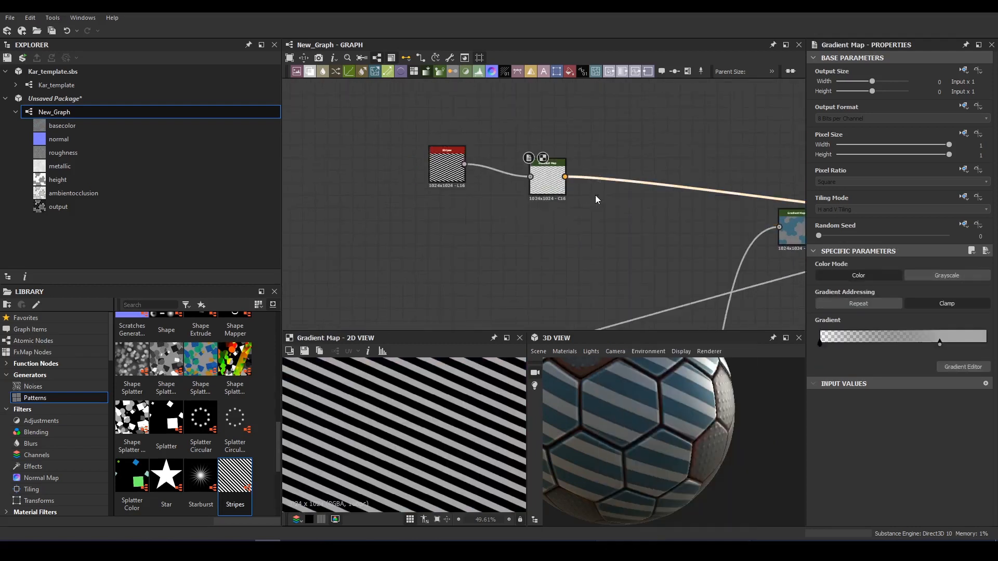
{"action": "left_click", "coordinate": [623, 156]}
{"action": "scroll", "coordinate": [519, 239], "scroll_direction": "up", "scroll_amount": 2}
- Add a Clouds 2 noise below the stripes and feed it into a Blur HQ Grayscale with Intensity 1.14
{"action": "key", "text": "space"}
{"action": "type", "text": "cl"}
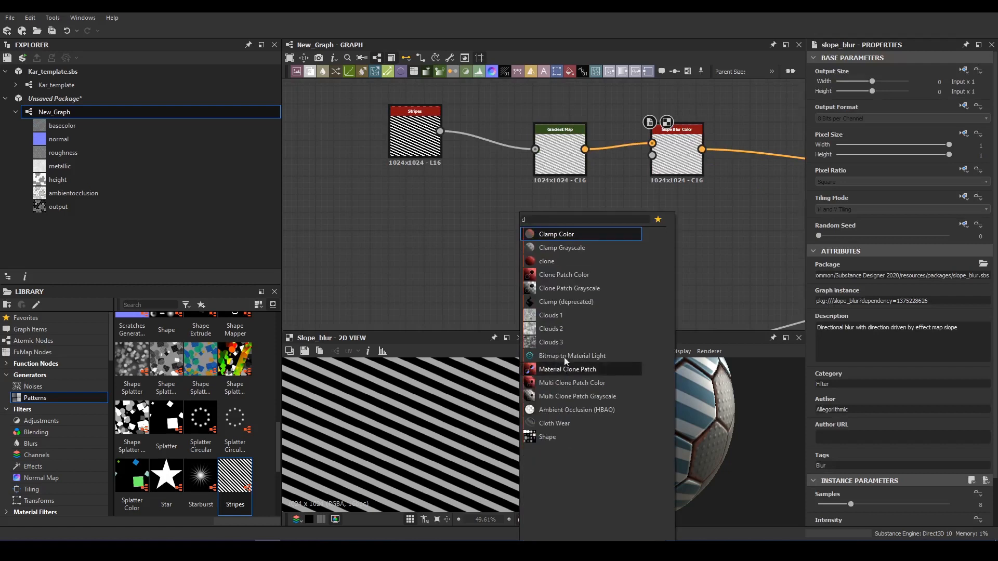
{"action": "left_click", "coordinate": [525, 244]}
{"action": "key", "text": "space"}
{"action": "type", "text": "bl"}
{"action": "left_click", "coordinate": [569, 288]}
{"action": "left_click", "coordinate": [827, 505]}
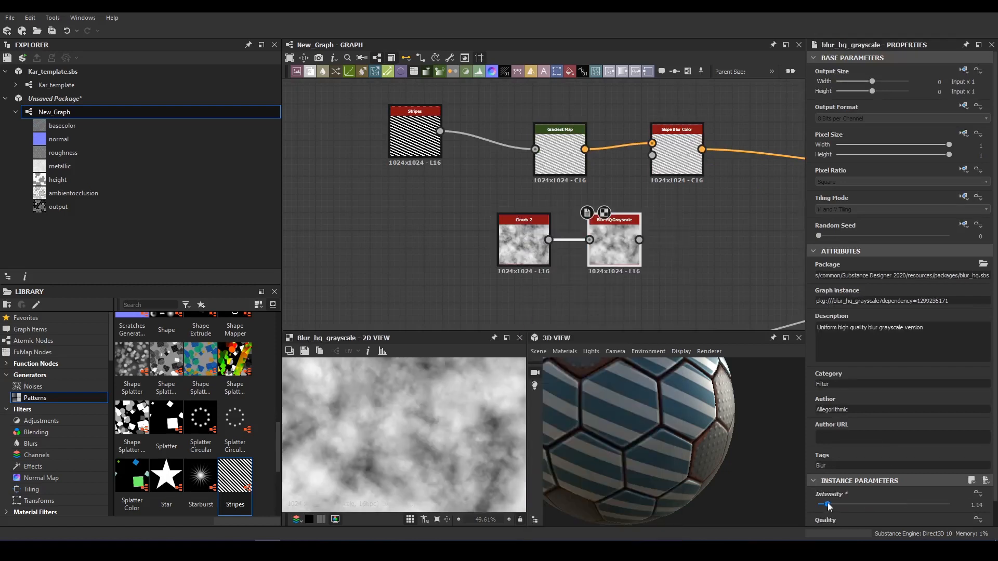
- Connect the blurred clouds to the Slope Blur Color's slope input and set Samples 32, Intensity 2.92 and mode Min
{"action": "left_click", "coordinate": [695, 164]}
{"action": "scroll", "coordinate": [847, 502], "scroll_direction": "down", "scroll_amount": 2}
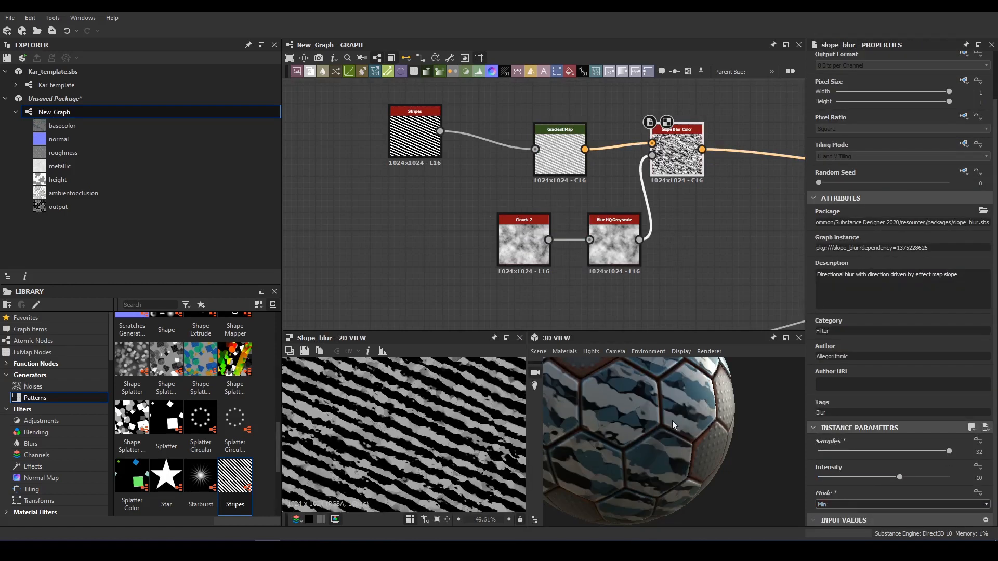
{"action": "left_click", "coordinate": [837, 477]}
{"action": "left_click_drag", "start_coordinate": [843, 479], "coordinate": [844, 478]}
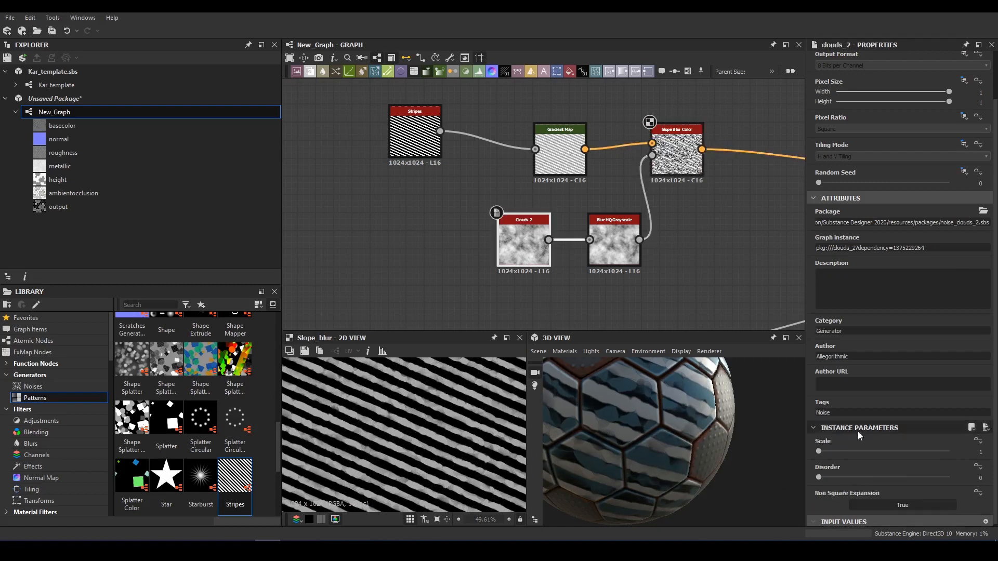
{"action": "left_click", "coordinate": [604, 249]}
{"action": "left_click", "coordinate": [692, 154]}
- Move the Gradient Map behind the Slope Blur Color and try to feed the Stripes directly into the blur
{"action": "scroll", "coordinate": [691, 154], "scroll_direction": "down", "scroll_amount": 4}
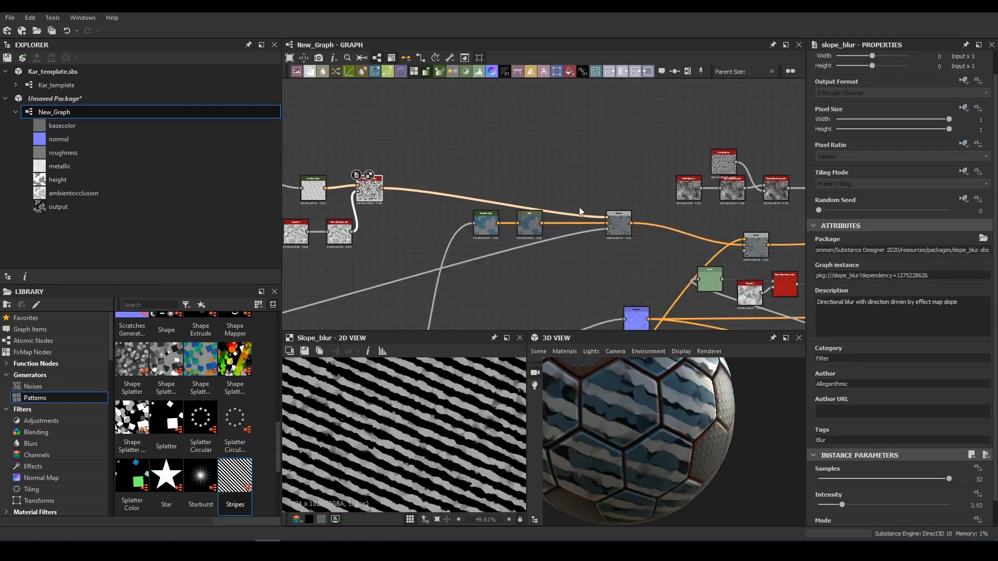
{"action": "left_click", "coordinate": [620, 223]}
{"action": "scroll", "coordinate": [572, 182], "scroll_direction": "up", "scroll_amount": 3}
{"action": "left_click", "coordinate": [512, 150]}
{"action": "scroll", "coordinate": [502, 211], "scroll_direction": "down", "scroll_amount": 5}
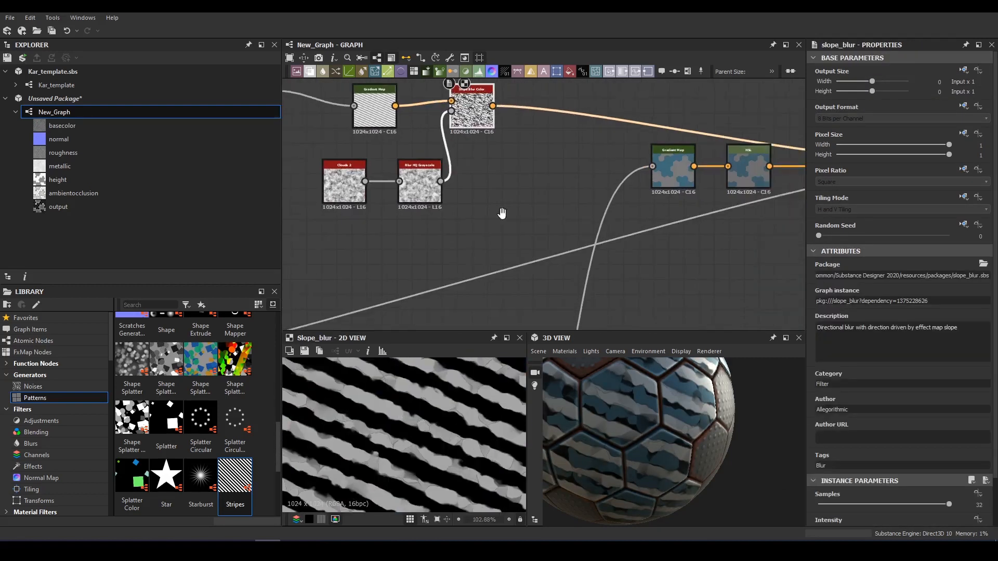
{"action": "scroll", "coordinate": [556, 190], "scroll_direction": "up", "scroll_amount": 6}
{"action": "middle_click_drag", "start_coordinate": [556, 190], "coordinate": [533, 189]}
{"action": "scroll", "coordinate": [533, 189], "scroll_direction": "down", "scroll_amount": 1}
{"action": "left_click_drag", "start_coordinate": [416, 189], "coordinate": [631, 138]}
{"action": "left_click_drag", "start_coordinate": [539, 191], "coordinate": [607, 136]}
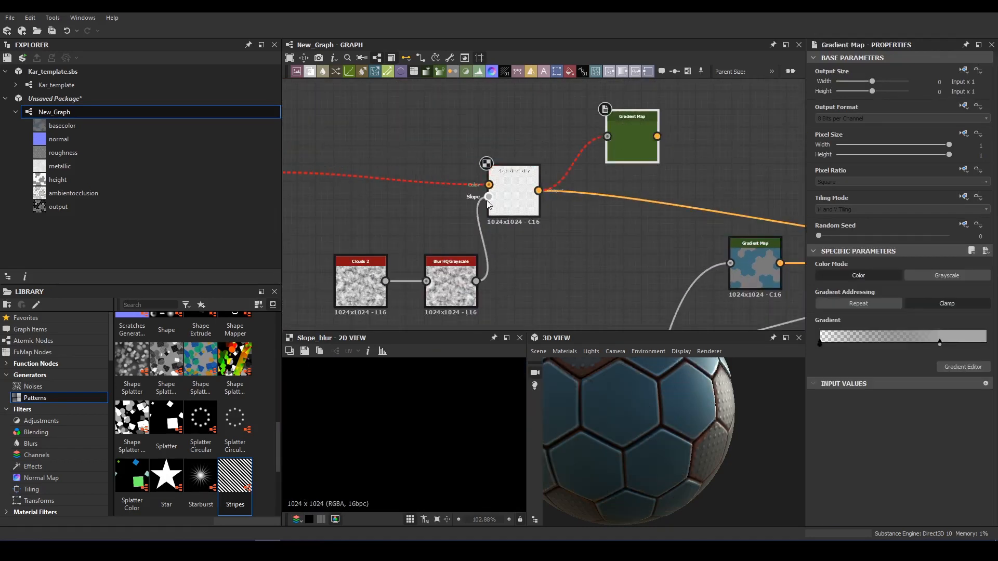
- Add a Slope Blur Grayscale below the Slope Blur Color, driven by the Stripes and the blurred clouds as its slope
{"action": "middle_click_drag", "start_coordinate": [468, 208], "coordinate": [576, 145]}
{"action": "left_click", "coordinate": [603, 117]}
{"action": "scroll", "coordinate": [581, 195], "scroll_direction": "up", "scroll_amount": 2}
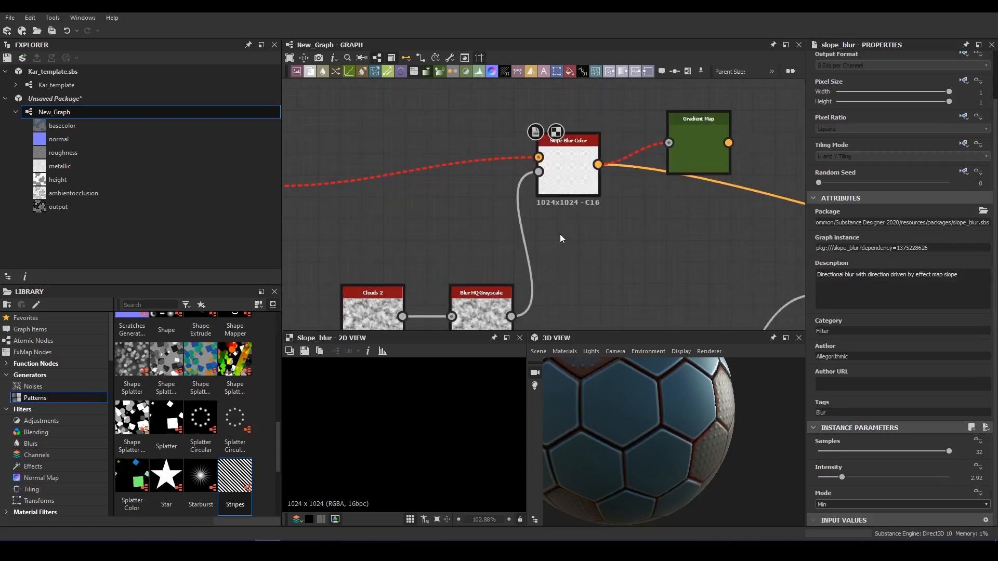
{"action": "right_click", "coordinate": [560, 234]}
{"action": "left_click", "coordinate": [613, 238]}
{"action": "scroll", "coordinate": [560, 234], "scroll_direction": "down", "scroll_amount": 2}
{"action": "left_click_drag", "start_coordinate": [540, 221], "coordinate": [521, 286]}
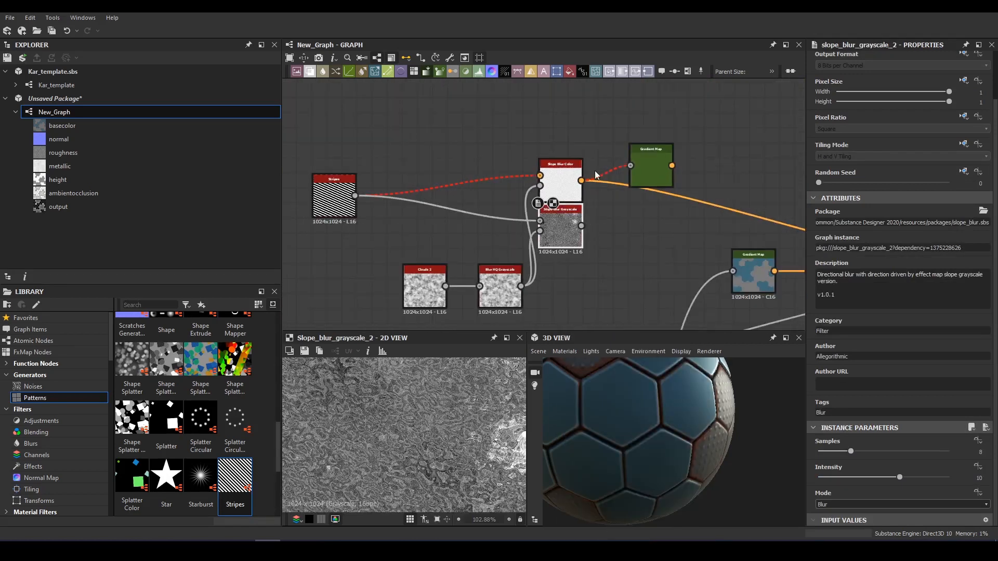
- Route the Slope Blur Grayscale through the Gradient Map into the stripe Blend and set Samples 32, Intensity 0.89 and mode Min
{"action": "middle_click_drag", "start_coordinate": [627, 203], "coordinate": [440, 192]}
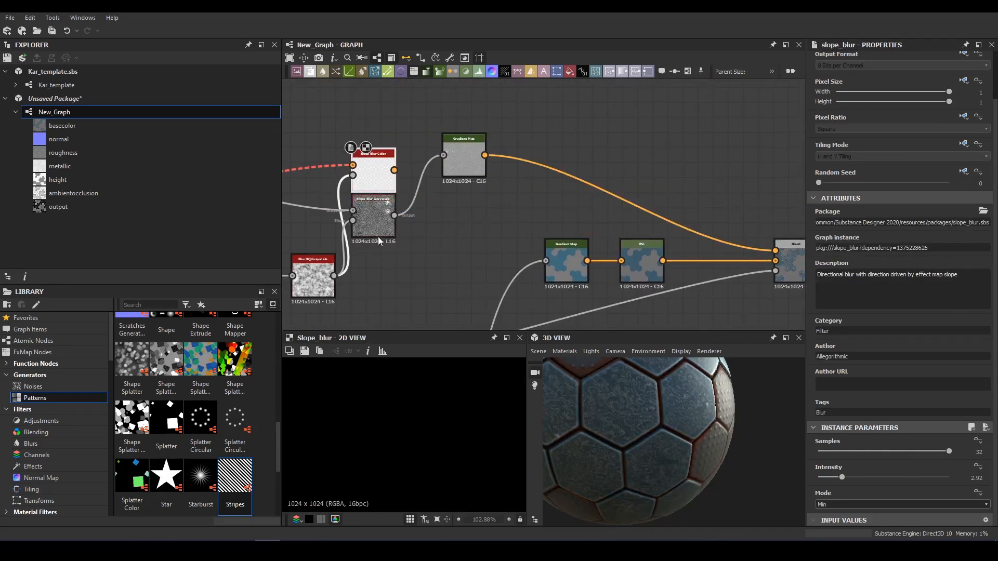
{"action": "left_click_drag", "start_coordinate": [851, 452], "coordinate": [949, 451]}
{"action": "left_click_drag", "start_coordinate": [900, 477], "coordinate": [829, 482]}
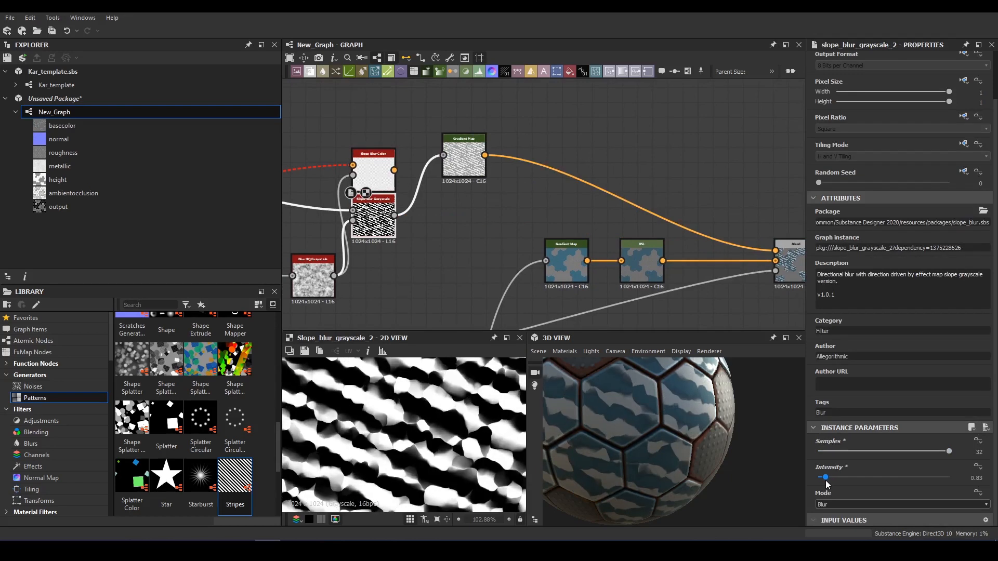
- Move the Gradient Map's light key close to the transparent key near the gradient's start to sharpen the stripe edges
{"action": "double_click", "coordinate": [464, 159]}
{"action": "scroll", "coordinate": [650, 442], "scroll_direction": "up", "scroll_amount": 3}
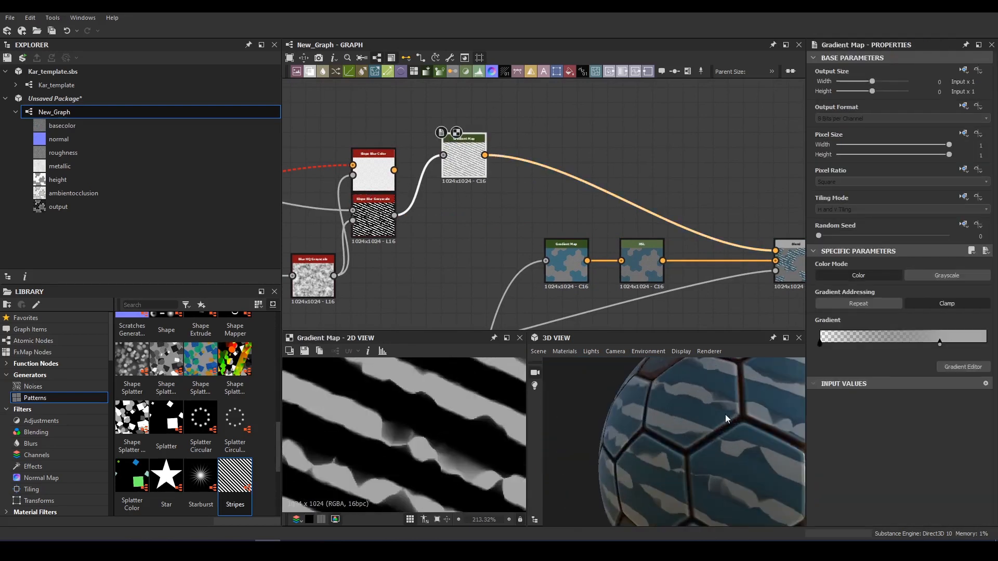
{"action": "left_click_drag", "start_coordinate": [940, 343], "coordinate": [823, 336]}
{"action": "middle_click_drag", "start_coordinate": [555, 230], "coordinate": [508, 226]}
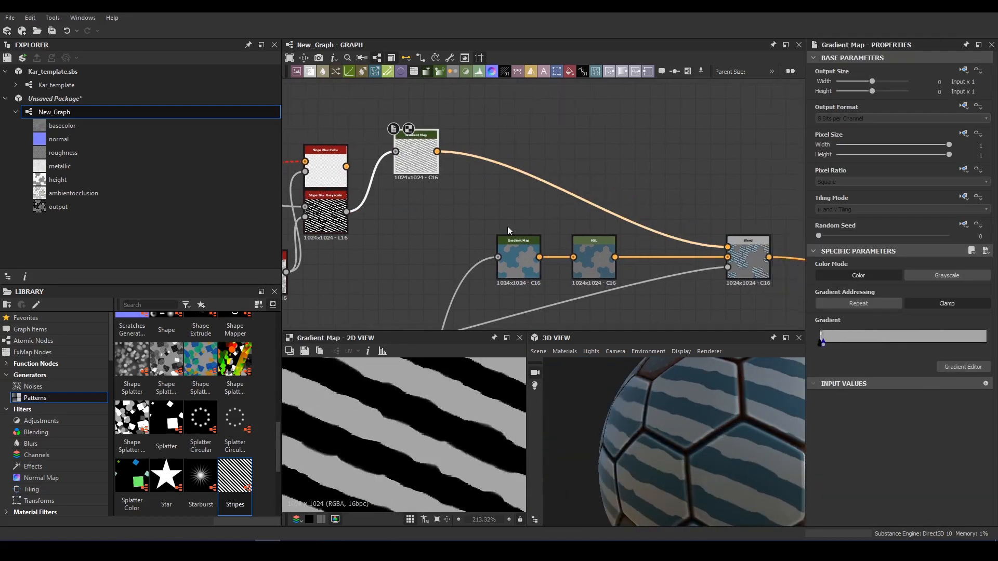
{"action": "left_click_drag", "start_coordinate": [634, 431], "coordinate": [696, 424]}
{"action": "scroll", "coordinate": [676, 426], "scroll_direction": "down", "scroll_amount": 2}
{"action": "scroll", "coordinate": [388, 150], "scroll_direction": "up", "scroll_amount": 2}
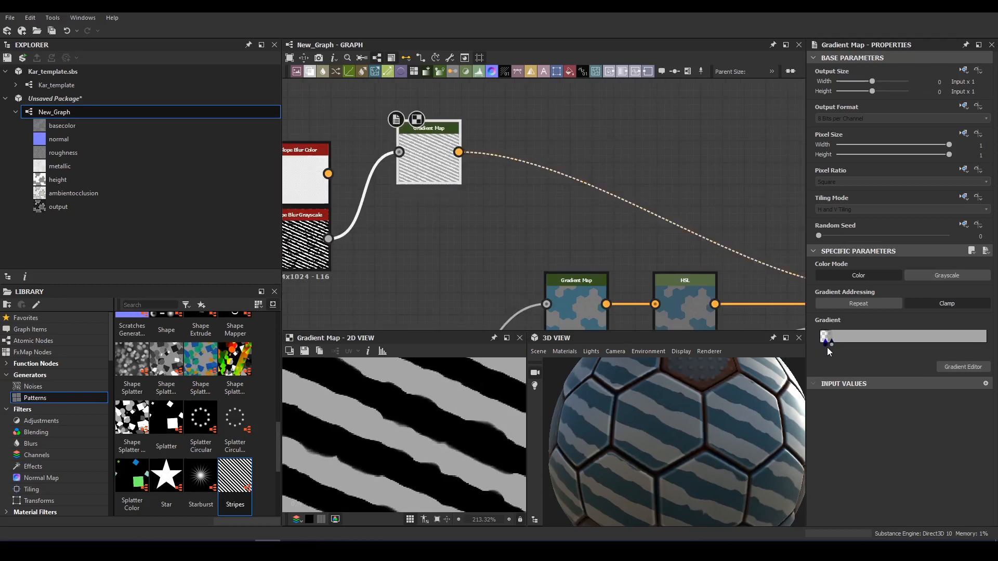
{"action": "scroll", "coordinate": [364, 219], "scroll_direction": "down", "scroll_amount": 1}
- Set the Blur HQ Grayscale's Intensity to 0.25 and space out the clouds, blur and Slope Blur Grayscale nodes
{"action": "middle_click_drag", "start_coordinate": [363, 218], "coordinate": [606, 174]}
{"action": "left_click_drag", "start_coordinate": [385, 266], "coordinate": [303, 262]}
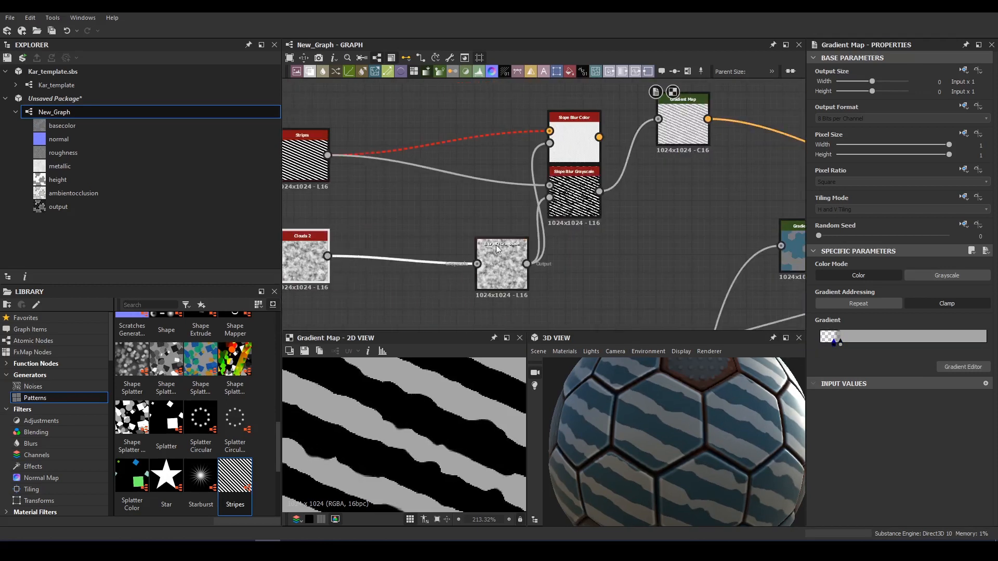
{"action": "left_click", "coordinate": [502, 268]}
{"action": "left_click_drag", "start_coordinate": [829, 505], "coordinate": [824, 505]}
{"action": "left_click_drag", "start_coordinate": [512, 269], "coordinate": [407, 253]}
{"action": "left_click_drag", "start_coordinate": [574, 198], "coordinate": [573, 226]}
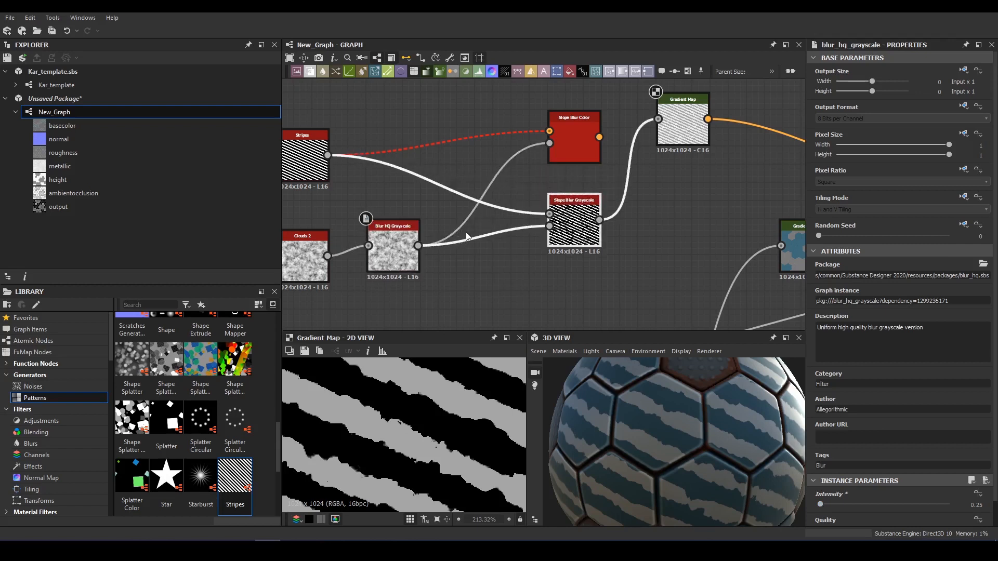
{"action": "scroll", "coordinate": [580, 224], "scroll_direction": "up", "scroll_amount": 1}
{"action": "left_click", "coordinate": [730, 100]}
{"action": "scroll", "coordinate": [598, 223], "scroll_direction": "down", "scroll_amount": 3}
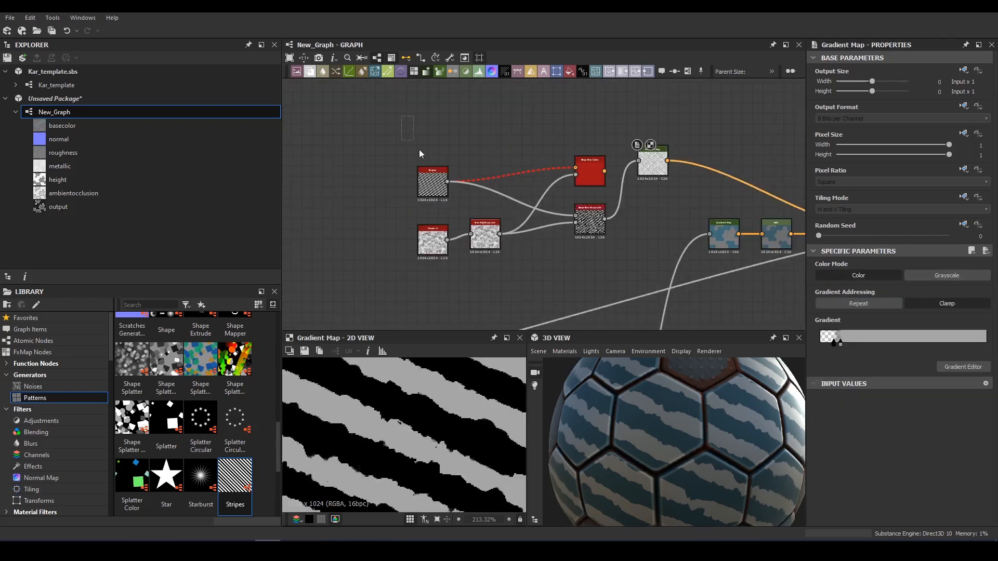
- Add a Perlin Noise with Scale 32 and connect it to the Slope Blur Grayscale's slope input in place of the blurred clouds
{"action": "scroll", "coordinate": [616, 228], "scroll_direction": "up", "scroll_amount": 1}
{"action": "left_click", "coordinate": [588, 155]}
{"action": "scroll", "coordinate": [582, 170], "scroll_direction": "up", "scroll_amount": 3}
{"action": "key", "text": "space"}
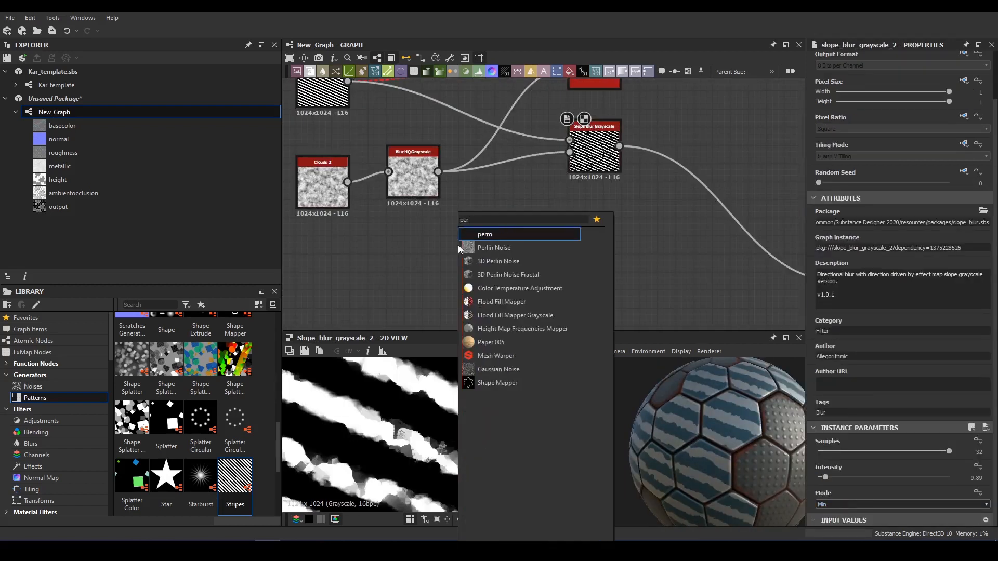
{"action": "type", "text": "perlin"}
{"action": "key", "text": "Return"}
{"action": "left_click", "coordinate": [600, 157]}
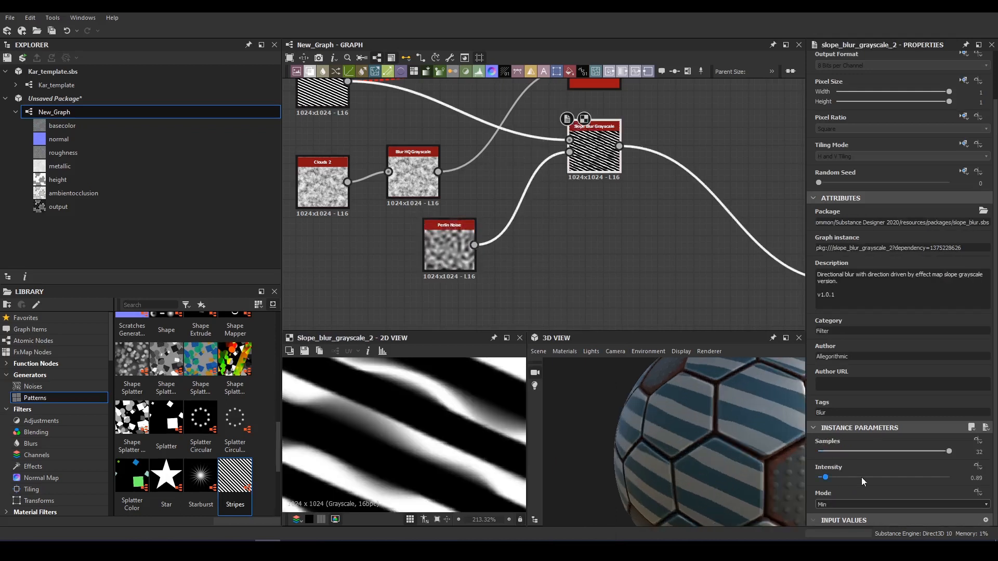
{"action": "left_click_drag", "start_coordinate": [830, 457], "coordinate": [885, 455]}
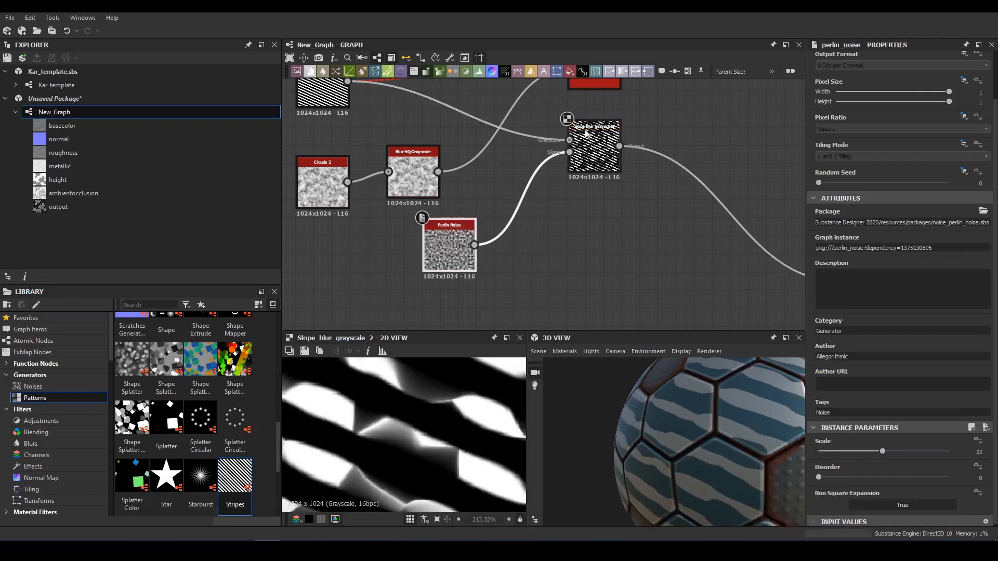
- Set the stripe Slope Blur Grayscale's Intensity to 0.13 and view the stripe Gradient Map's output
{"action": "left_click_drag", "start_coordinate": [823, 477], "coordinate": [819, 477]}
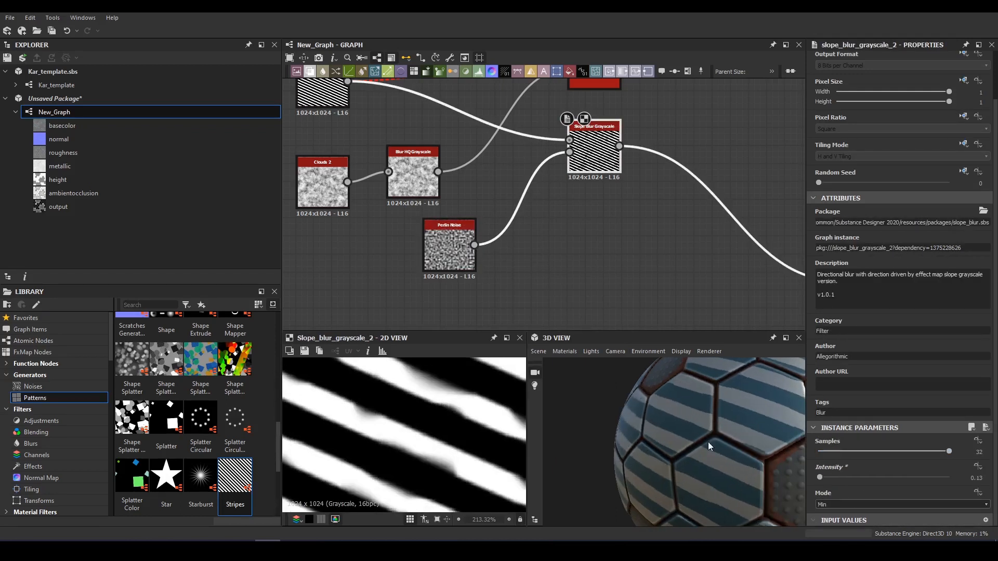
{"action": "scroll", "coordinate": [691, 434], "scroll_direction": "down", "scroll_amount": 3}
{"action": "scroll", "coordinate": [364, 223], "scroll_direction": "down", "scroll_amount": 3}
{"action": "left_click", "coordinate": [664, 312]}
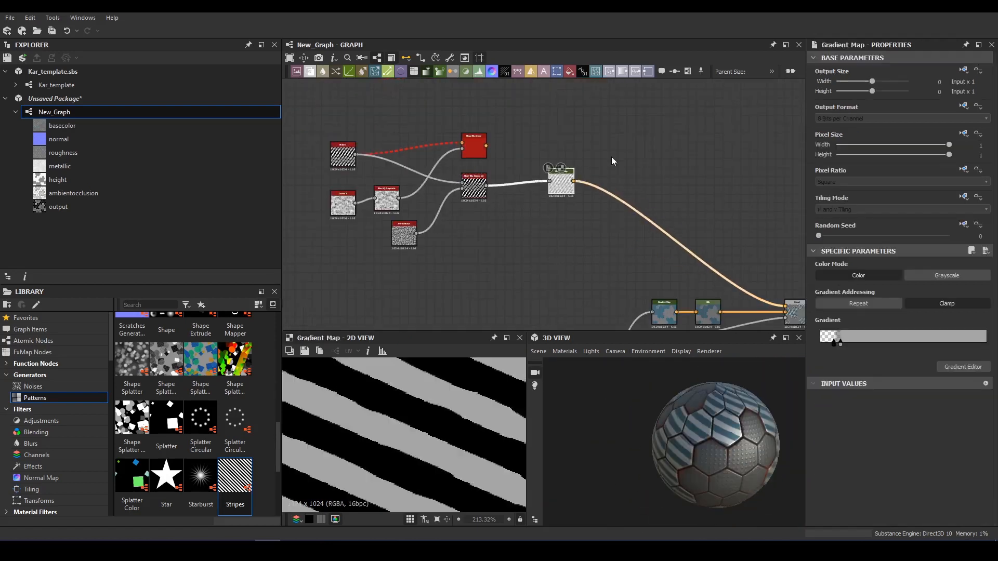
- Insert a Blend in Subtract mode between the stripe Slope Blur Grayscale and the Gradient Map, with a Grunge Map 003 as foreground
{"action": "scroll", "coordinate": [151, 382], "scroll_direction": "down", "scroll_amount": 2}
{"action": "scroll", "coordinate": [154, 455], "scroll_direction": "up", "scroll_amount": 5}
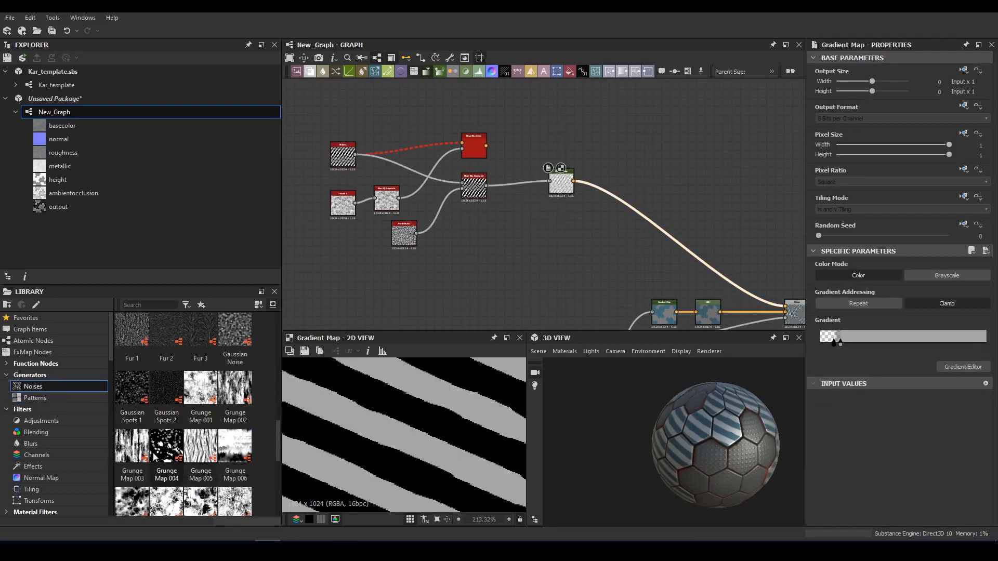
{"action": "left_click", "coordinate": [507, 185]}
{"action": "left_click_drag", "start_coordinate": [392, 102], "coordinate": [504, 177]}
{"action": "key", "text": "space"}
{"action": "type", "text": "blend"}
{"action": "key", "text": "Return"}
{"action": "left_click", "coordinate": [841, 316]}
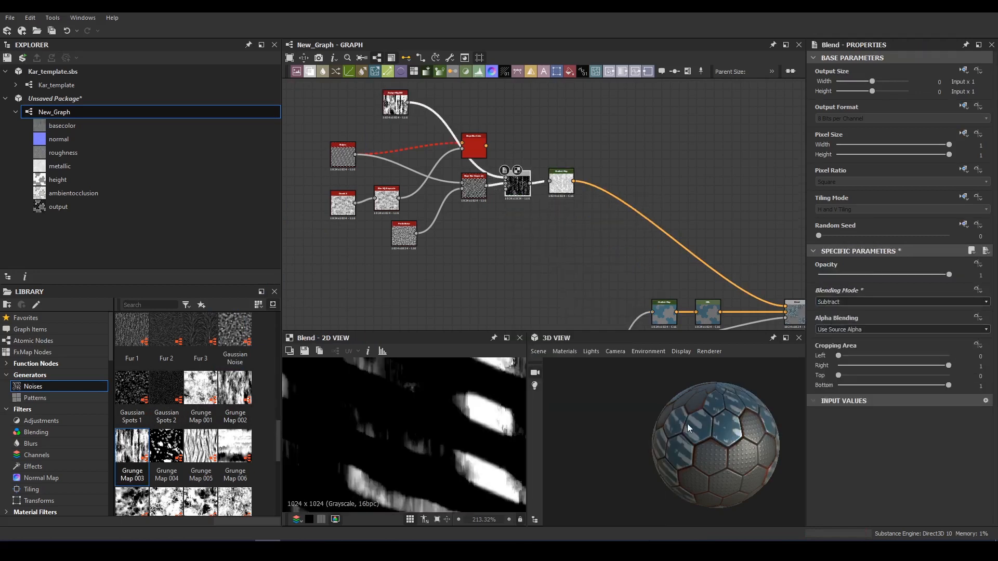
- Set the Grunge Map 003's Balance to 0.2 and Contrast to 0.66 to wear away parts of the stripes
{"action": "left_click_drag", "start_coordinate": [687, 423], "coordinate": [717, 431]}
{"action": "scroll", "coordinate": [390, 148], "scroll_direction": "up", "scroll_amount": 2}
{"action": "middle_click_drag", "start_coordinate": [431, 123], "coordinate": [389, 167]}
{"action": "left_click", "coordinate": [358, 129]}
{"action": "scroll", "coordinate": [730, 418], "scroll_direction": "up", "scroll_amount": 5}
{"action": "scroll", "coordinate": [887, 468], "scroll_direction": "down", "scroll_amount": 1}
{"action": "left_click_drag", "start_coordinate": [884, 473], "coordinate": [844, 472]}
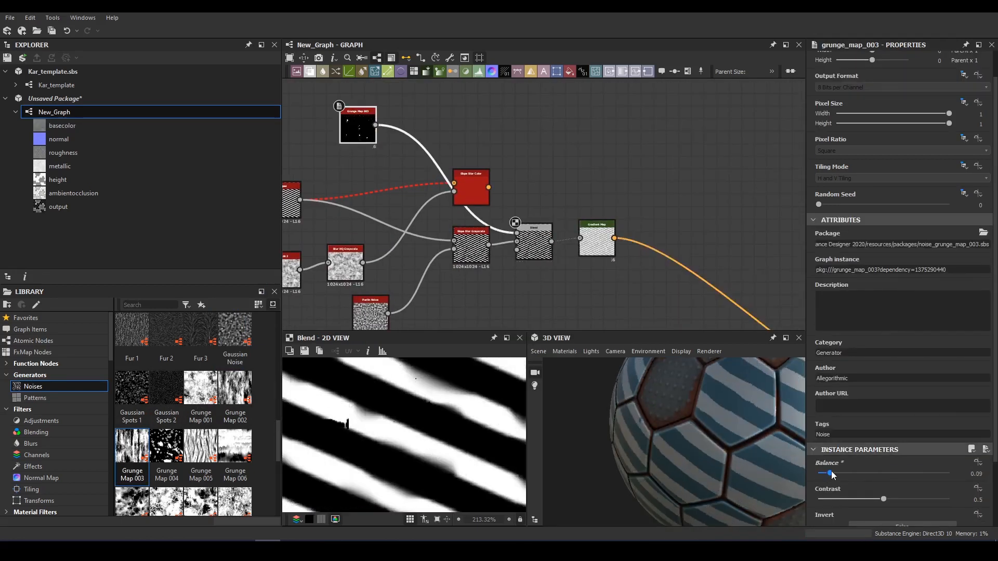
{"action": "left_click_drag", "start_coordinate": [903, 501], "coordinate": [902, 501]}
{"action": "scroll", "coordinate": [728, 457], "scroll_direction": "down", "scroll_amount": 5}
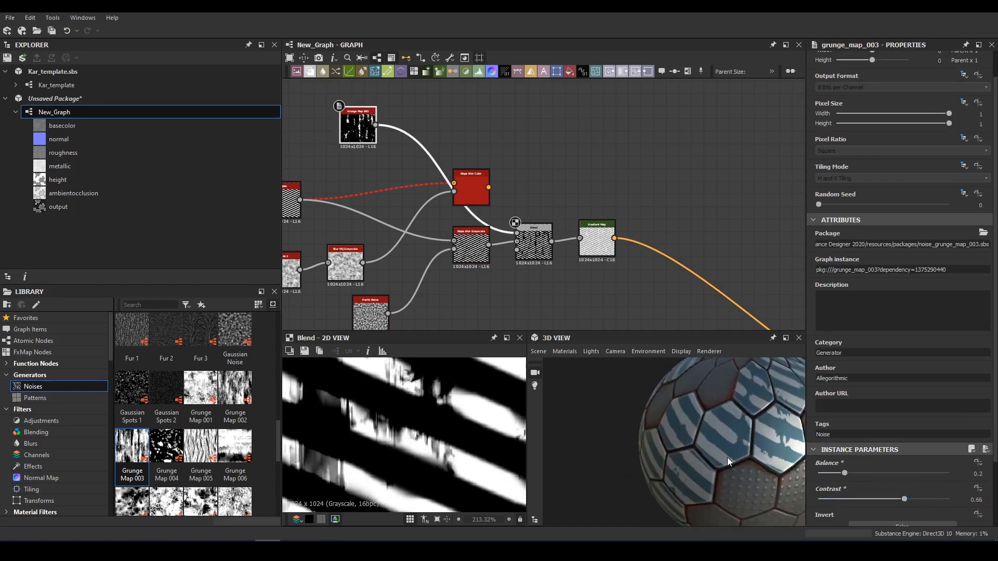
{"action": "left_click_drag", "start_coordinate": [728, 457], "coordinate": [722, 420]}
- Add a Perlin Noise with Scale 15 below the stripe nodes
{"action": "scroll", "coordinate": [692, 296], "scroll_direction": "down", "scroll_amount": 8}
{"action": "middle_click_drag", "start_coordinate": [692, 296], "coordinate": [435, 173]}
{"action": "scroll", "coordinate": [498, 173], "scroll_direction": "up", "scroll_amount": 6}
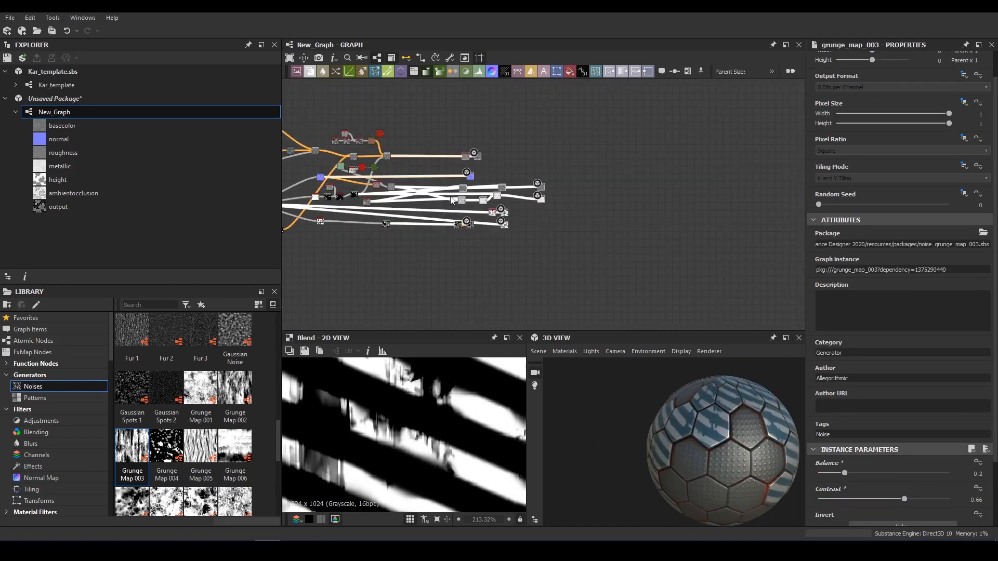
{"action": "key", "text": "space"}
{"action": "type", "text": "per"}
{"action": "key", "text": "Down"}
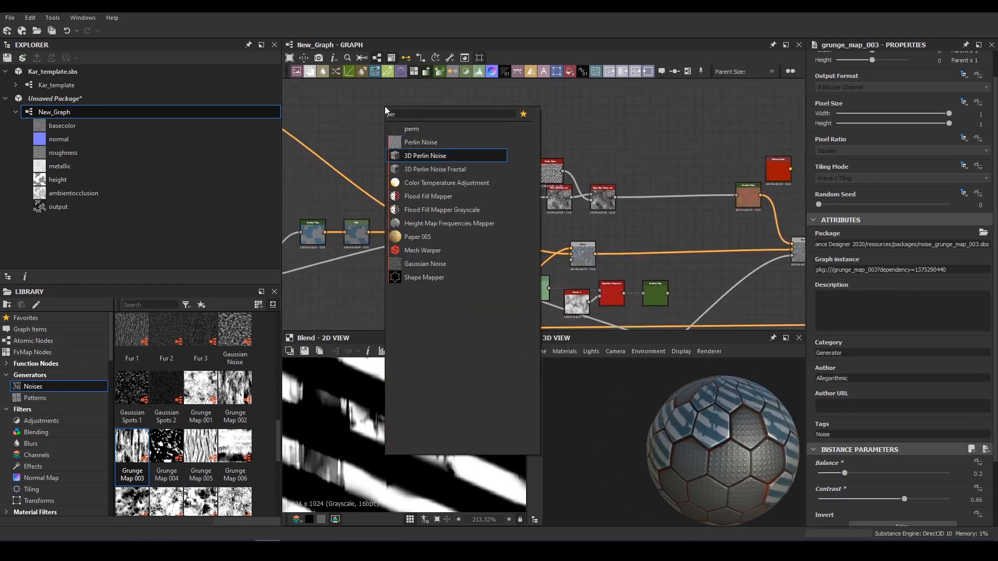
{"action": "key", "text": "Return"}
{"action": "double_click", "coordinate": [385, 106]}
{"action": "middle_click_drag", "start_coordinate": [385, 106], "coordinate": [720, 127]}
{"action": "left_click_drag", "start_coordinate": [721, 127], "coordinate": [472, 198]}
{"action": "scroll", "coordinate": [472, 198], "scroll_direction": "up", "scroll_amount": 3}
{"action": "left_click_drag", "start_coordinate": [883, 473], "coordinate": [846, 473]}
- Add a Slope Blur Grayscale after the new Perlin Noise and drive its slope input with a Creased noise
{"action": "key", "text": "space"}
{"action": "type", "text": "slope"}
{"action": "key", "text": "Return"}
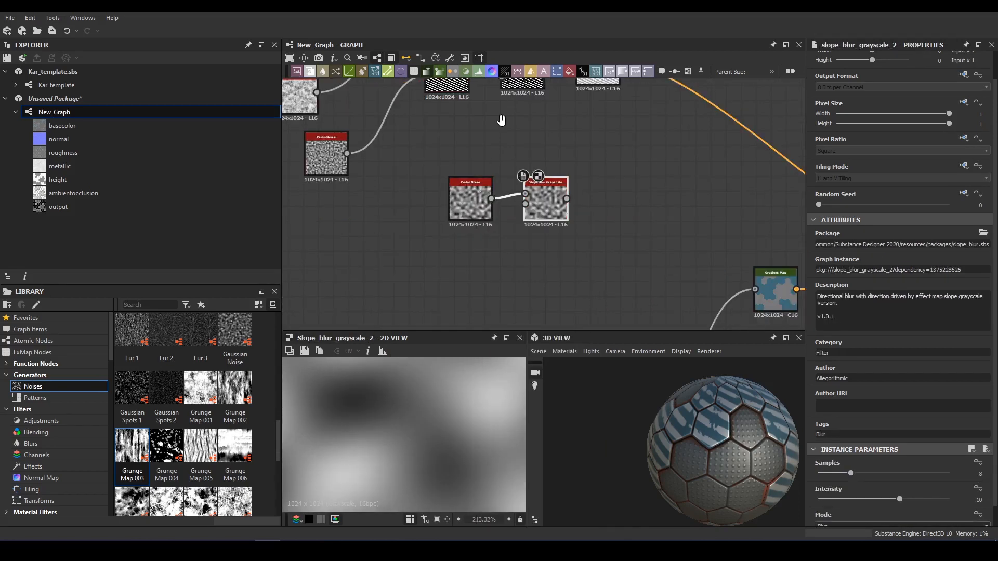
{"action": "middle_click_drag", "start_coordinate": [503, 121], "coordinate": [518, 106]}
{"action": "key", "text": "space"}
{"action": "type", "text": "cre"}
{"action": "key", "text": "Return"}
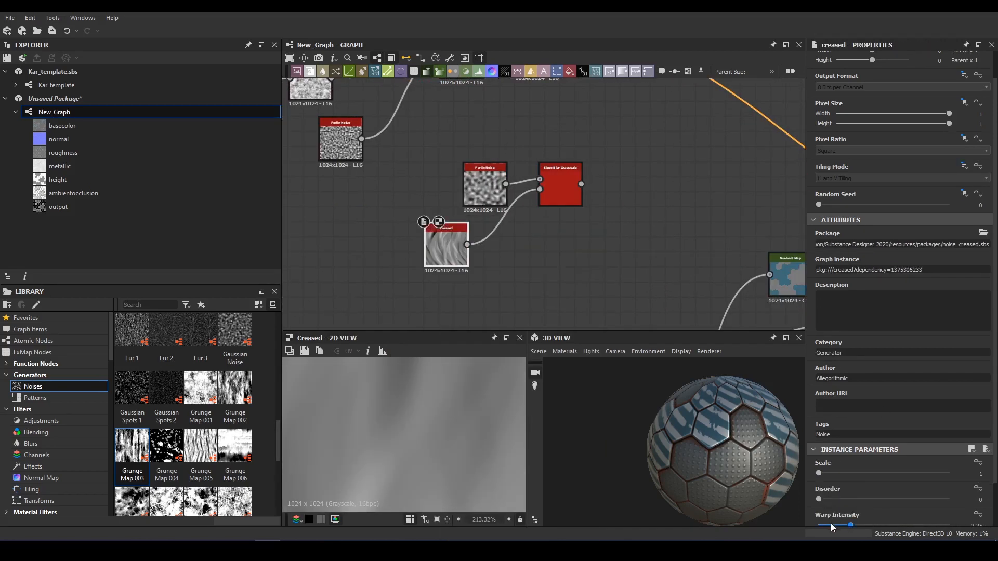
- Set the new Slope Blur Grayscale's Samples to 19 and Intensity to 16
{"action": "double_click", "coordinate": [561, 187]}
{"action": "scroll", "coordinate": [447, 416], "scroll_direction": "down", "scroll_amount": 6}
{"action": "scroll", "coordinate": [723, 450], "scroll_direction": "down", "scroll_amount": 1}
{"action": "left_click_drag", "start_coordinate": [900, 499], "coordinate": [925, 499]}
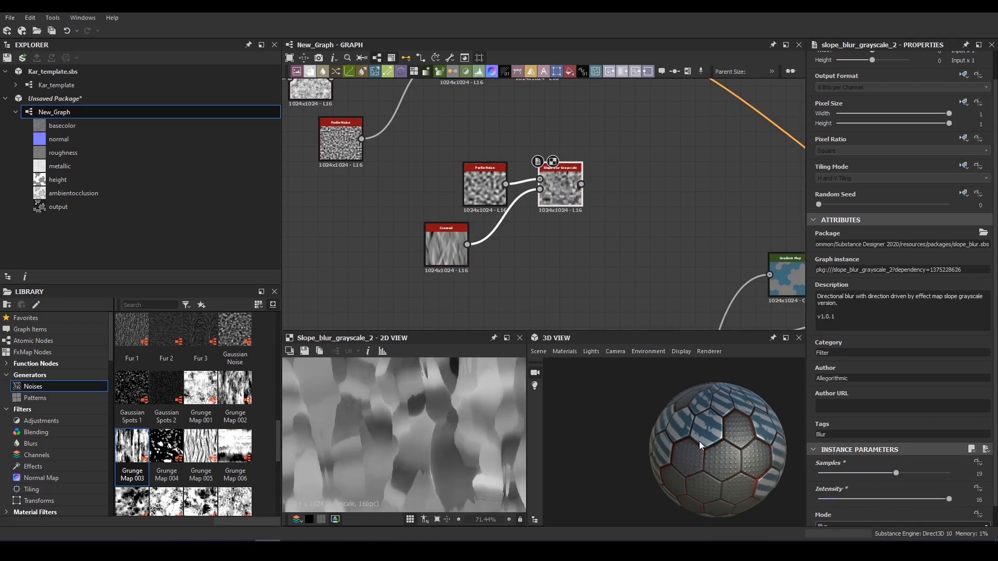
- Add a second Slope Blur Grayscale driven by the blurred clouds, with Samples 32 and Intensity about 3.1
{"action": "key", "text": "space"}
{"action": "middle_click_drag", "start_coordinate": [606, 182], "coordinate": [543, 120]}
{"action": "type", "text": "slope"}
{"action": "key", "text": "Return"}
{"action": "left_click", "coordinate": [423, 125]}
{"action": "scroll", "coordinate": [504, 274], "scroll_direction": "down", "scroll_amount": 4}
{"action": "key", "text": "f"}
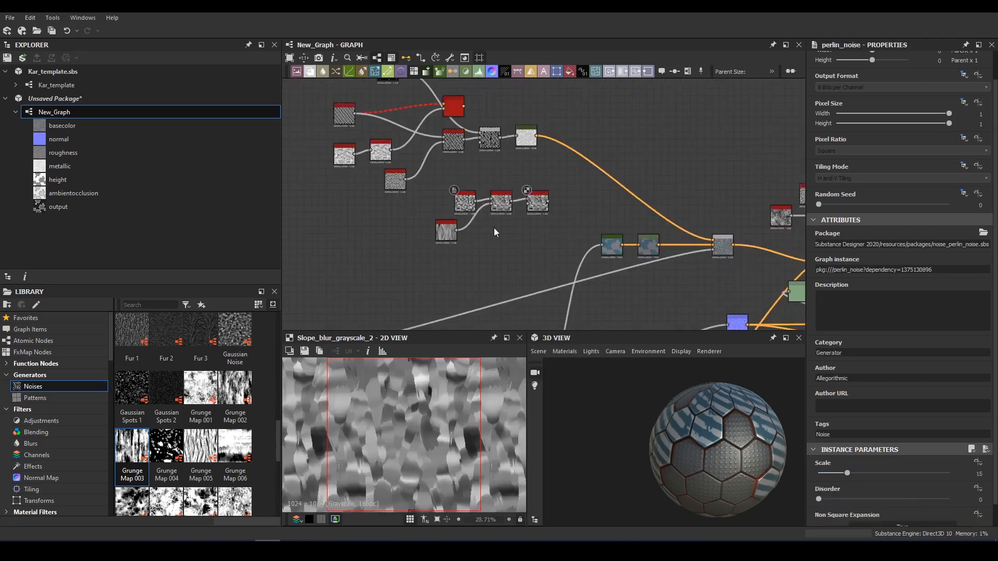
{"action": "scroll", "coordinate": [494, 233], "scroll_direction": "up", "scroll_amount": 3}
{"action": "left_click", "coordinate": [556, 191]}
{"action": "left_click_drag", "start_coordinate": [900, 499], "coordinate": [843, 499]}
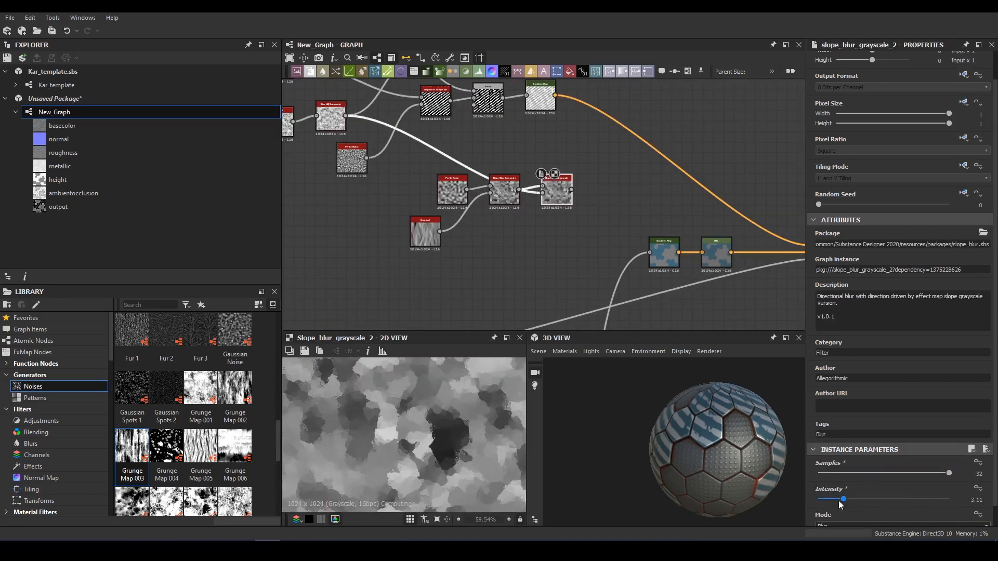
- Add a Gradient Map after the second Slope Blur Grayscale and pick an orange-brown rust gradient with Precision 0
{"action": "key", "text": "space"}
{"action": "type", "text": "grad"}
{"action": "key", "text": "Return"}
{"action": "left_click", "coordinate": [963, 367]}
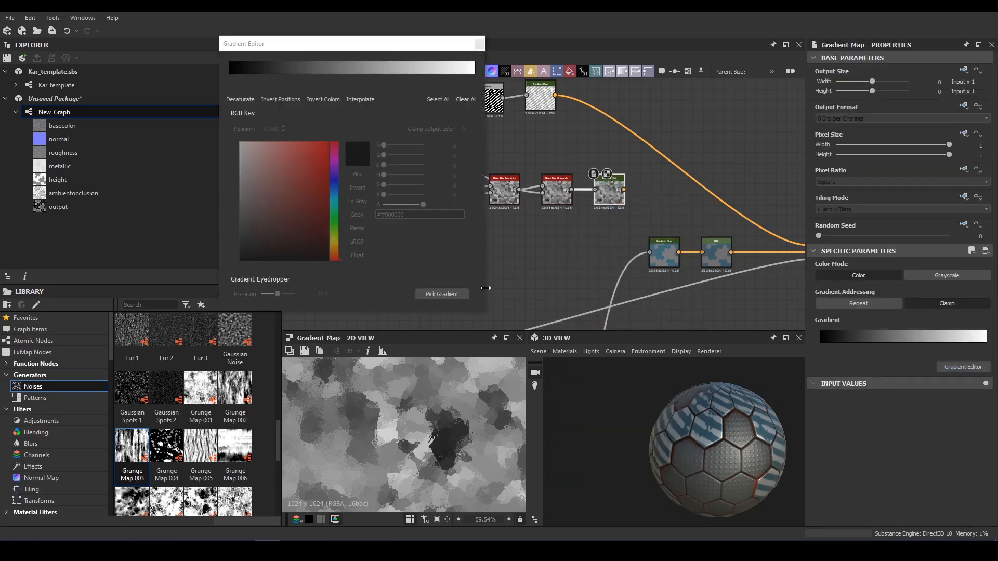
{"action": "left_click_drag", "start_coordinate": [278, 294], "coordinate": [261, 295]}
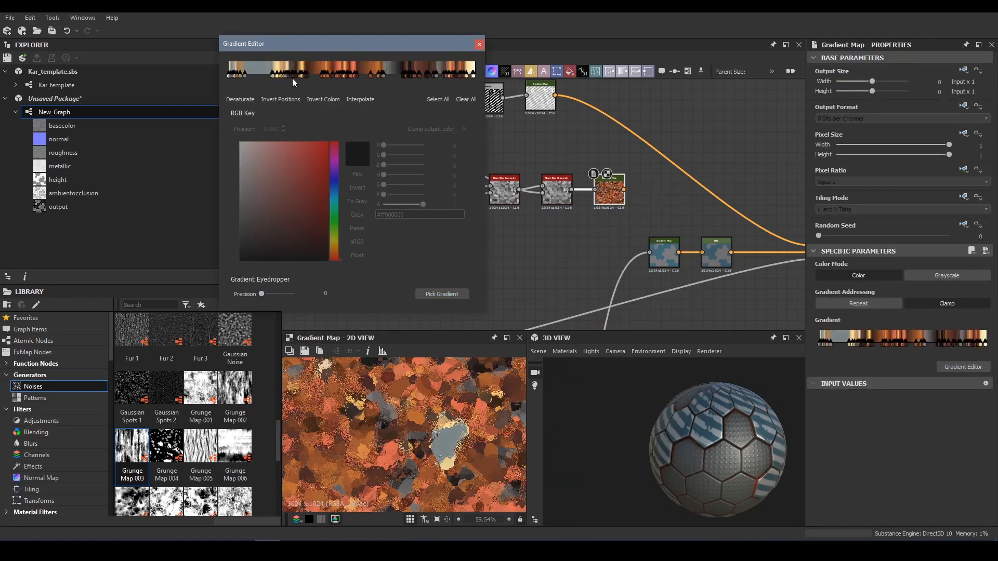
{"action": "left_click", "coordinate": [277, 76]}
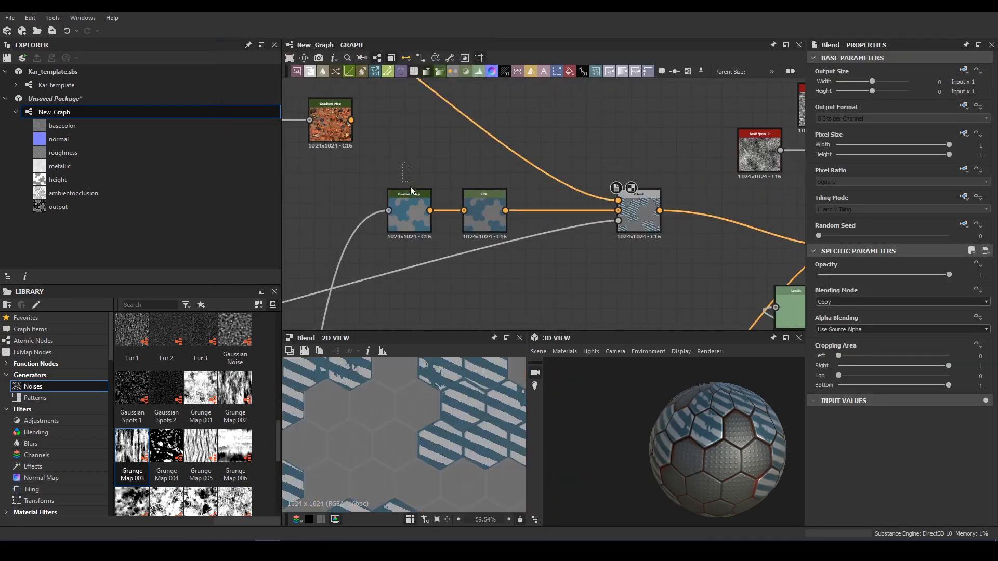
{"action": "key", "text": "b"}
{"action": "left_click_drag", "start_coordinate": [352, 120], "coordinate": [498, 204]}
{"action": "scroll", "coordinate": [729, 379], "scroll_direction": "up", "scroll_amount": 3}
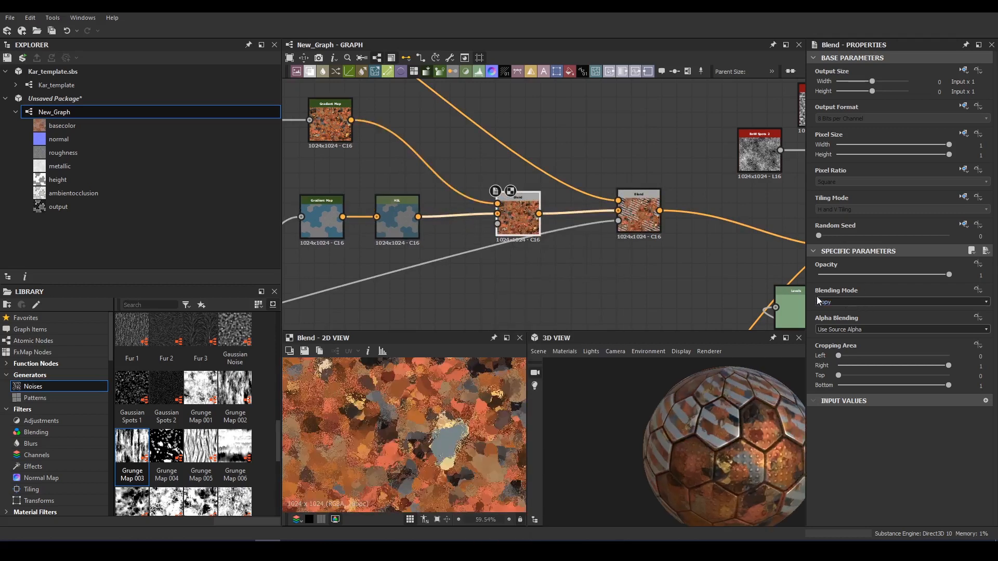
{"action": "key", "text": "ctrl+z"}
{"action": "key", "text": "ctrl+z"}
- Insert a Blend after the stripe Blend, with the rust Gradient Map as foreground, Add Sub mode and Opacity 0.1
{"action": "left_click", "coordinate": [687, 212]}
{"action": "key", "text": "b"}
{"action": "left_click_drag", "start_coordinate": [724, 207], "coordinate": [430, 162]}
{"action": "left_click", "coordinate": [354, 167]}
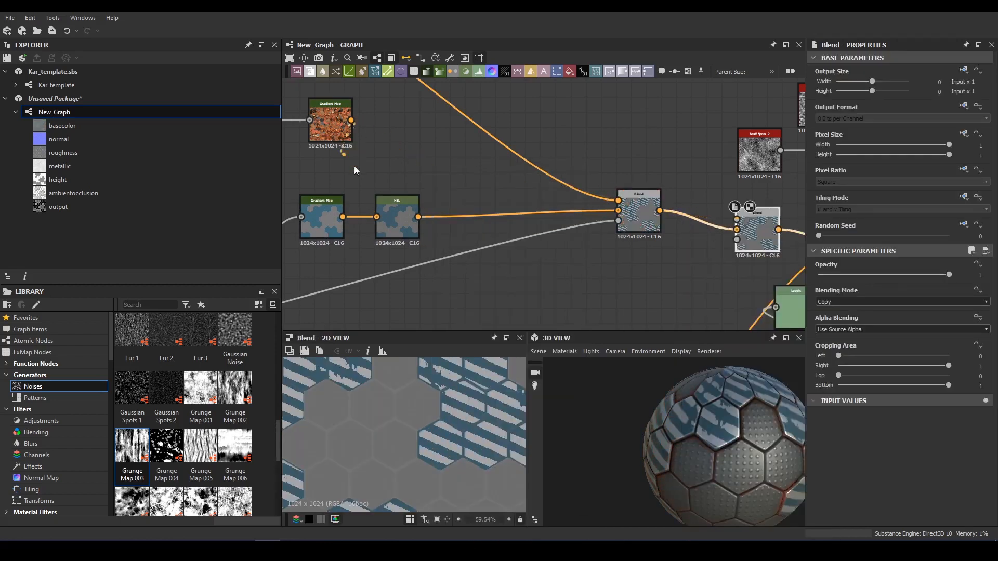
{"action": "left_click_drag", "start_coordinate": [352, 120], "coordinate": [724, 208]}
{"action": "scroll", "coordinate": [837, 301], "scroll_direction": "down", "scroll_amount": 3}
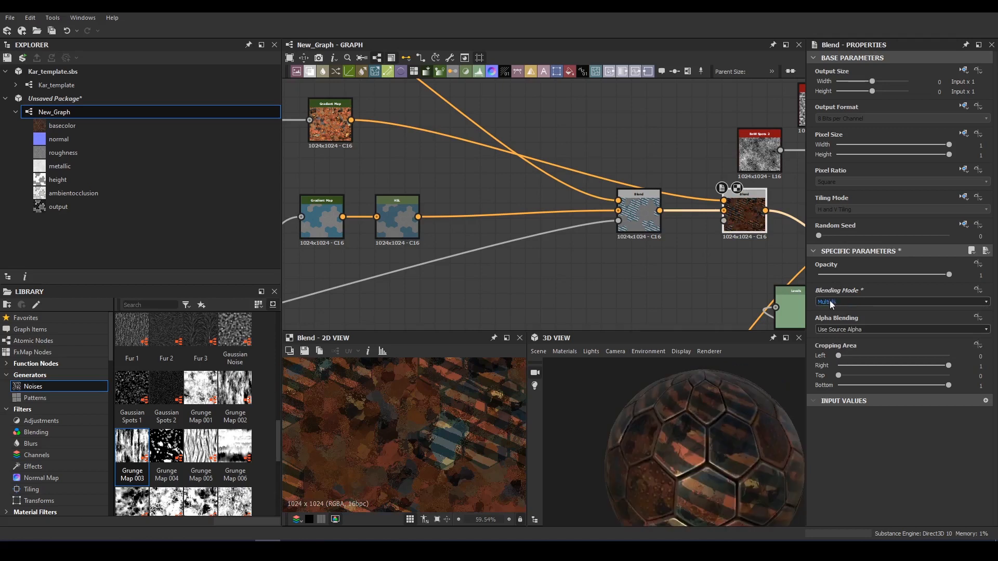
{"action": "scroll", "coordinate": [832, 301], "scroll_direction": "down", "scroll_amount": 1}
{"action": "left_click_drag", "start_coordinate": [826, 275], "coordinate": [814, 275]}
{"action": "left_click_drag", "start_coordinate": [790, 390], "coordinate": [696, 391]}
{"action": "scroll", "coordinate": [699, 390], "scroll_direction": "up", "scroll_amount": 4}
- Insert an HSL node after the rust Gradient Map and try a slight hue shift
{"action": "middle_click_drag", "start_coordinate": [460, 142], "coordinate": [624, 180]}
{"action": "left_click", "coordinate": [603, 170]}
{"action": "key", "text": "space"}
{"action": "left_click", "coordinate": [576, 269]}
{"action": "double_click", "coordinate": [702, 202]}
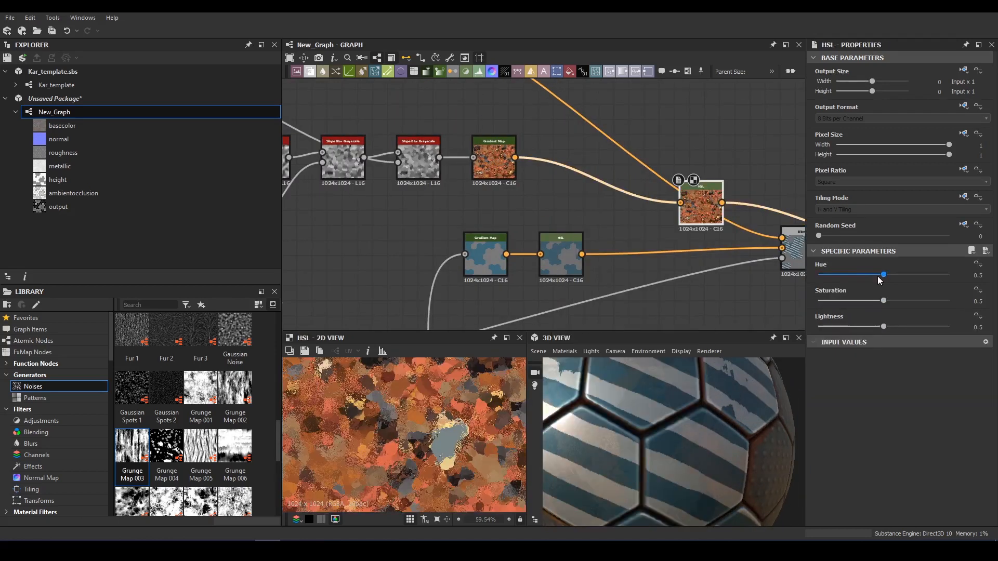
{"action": "left_click_drag", "start_coordinate": [882, 275], "coordinate": [893, 275]}
- Insert a Blur HQ Grayscale with Intensity 0.89 between the second Slope Blur Grayscale and the rust Gradient Map
{"action": "scroll", "coordinate": [332, 151], "scroll_direction": "up", "scroll_amount": 2}
{"action": "double_click", "coordinate": [600, 162]}
{"action": "left_click_drag", "start_coordinate": [579, 162], "coordinate": [697, 160]}
{"action": "double_click", "coordinate": [449, 170]}
{"action": "key", "text": "space"}
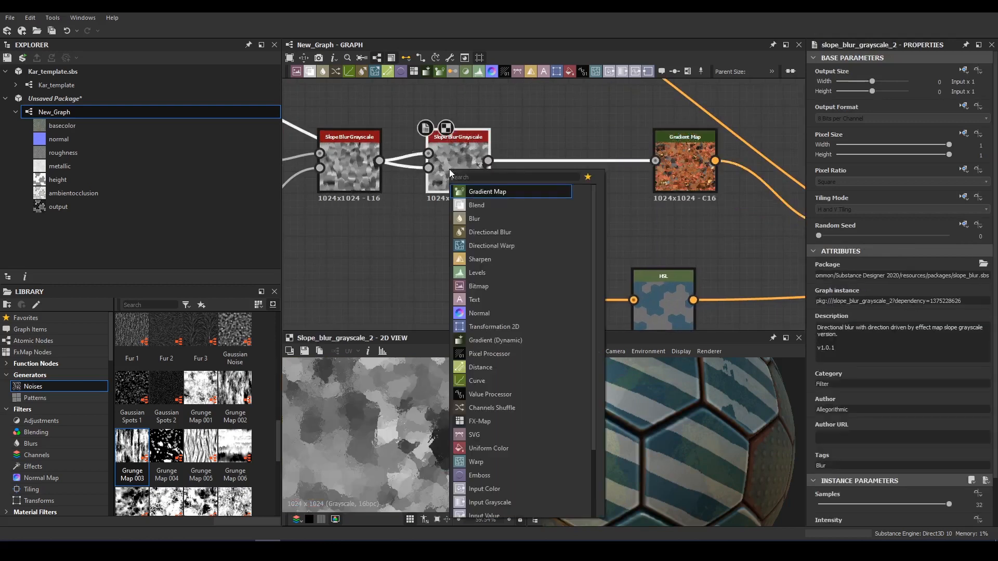
{"action": "type", "text": "bl"}
{"action": "left_click", "coordinate": [503, 246]}
{"action": "left_click", "coordinate": [825, 504]}
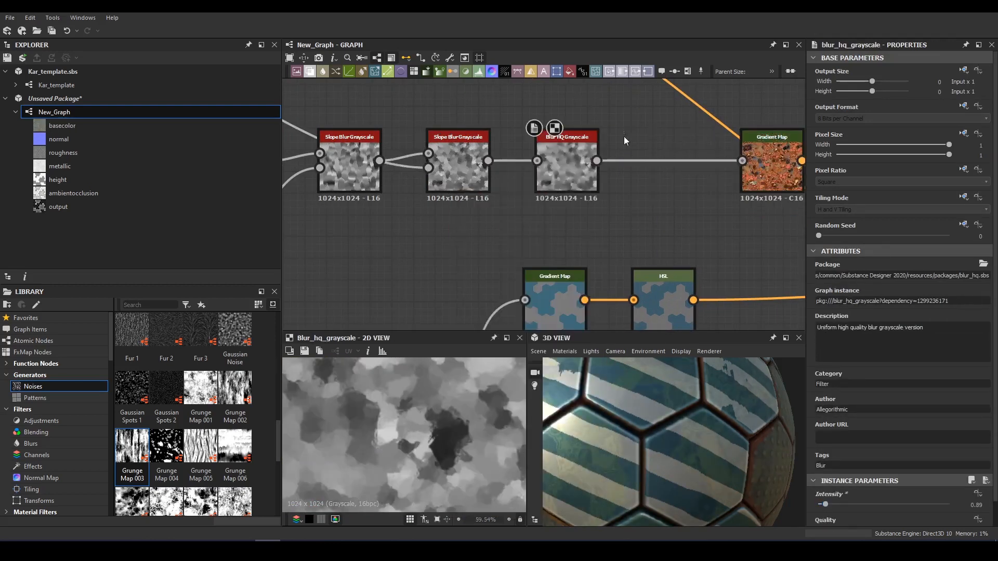
- Add a Slope Blur Grayscale after the Blur HQ, using the blur for both inputs, with Samples 32 and Intensity 0.44
{"action": "left_click", "coordinate": [618, 161]}
{"action": "key", "text": "space"}
{"action": "left_click", "coordinate": [650, 229]}
{"action": "left_click_drag", "start_coordinate": [597, 161], "coordinate": [639, 167]}
{"action": "left_click_drag", "start_coordinate": [851, 504], "coordinate": [950, 504]}
{"action": "scroll", "coordinate": [852, 493], "scroll_direction": "down", "scroll_amount": 2}
{"action": "left_click", "coordinate": [822, 477]}
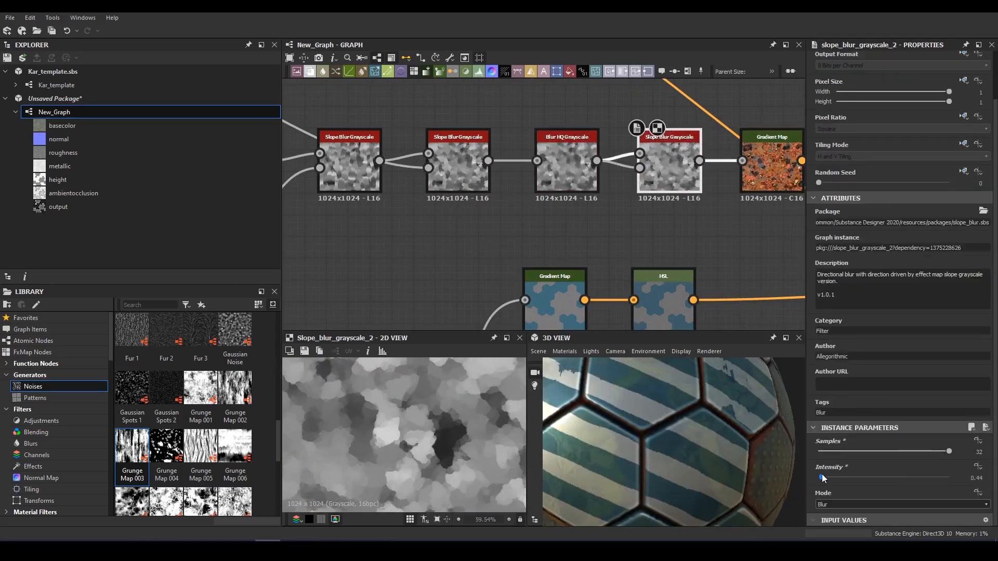
- Pick a new rust gradient starting in tan tones for the Gradient Map and return the HSL's Hue to 0.5
{"action": "double_click", "coordinate": [772, 167]}
{"action": "left_click_drag", "start_coordinate": [836, 344], "coordinate": [885, 234]}
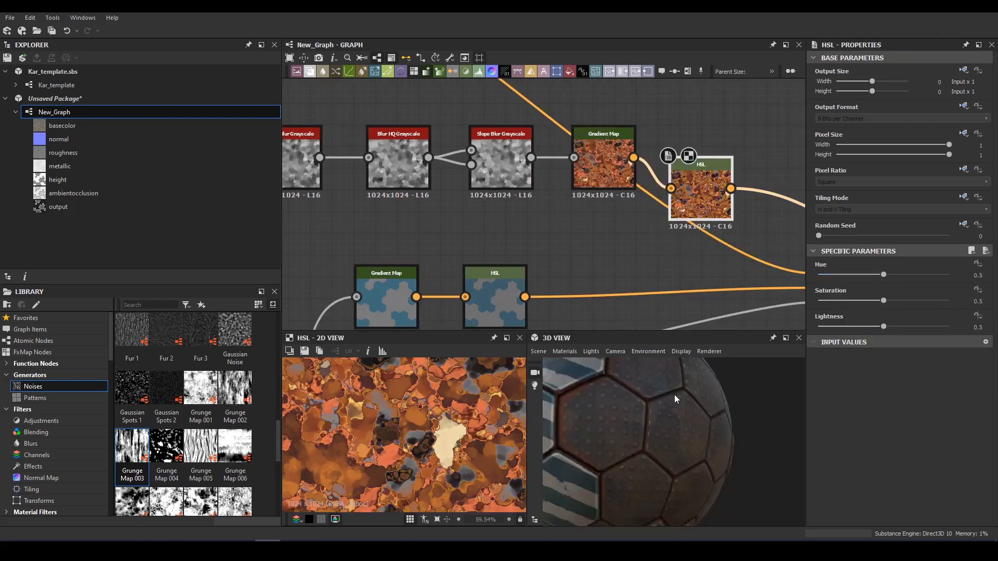
{"action": "left_click_drag", "start_coordinate": [675, 396], "coordinate": [648, 441]}
{"action": "scroll", "coordinate": [648, 441], "scroll_direction": "up", "scroll_amount": 5}
- Duplicate the rust Gradient Map with a red-orange and white gradient and make it the Add Sub Blend's foreground instead of the HSL
{"action": "double_click", "coordinate": [606, 165]}
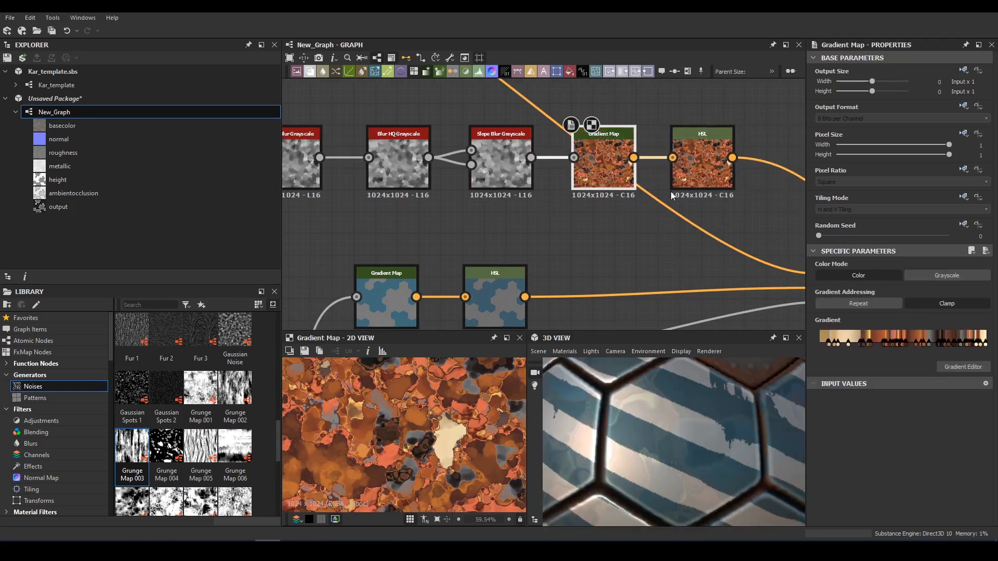
{"action": "key", "text": "ctrl+d"}
{"action": "left_click_drag", "start_coordinate": [600, 161], "coordinate": [619, 245]}
{"action": "left_click", "coordinate": [963, 367]}
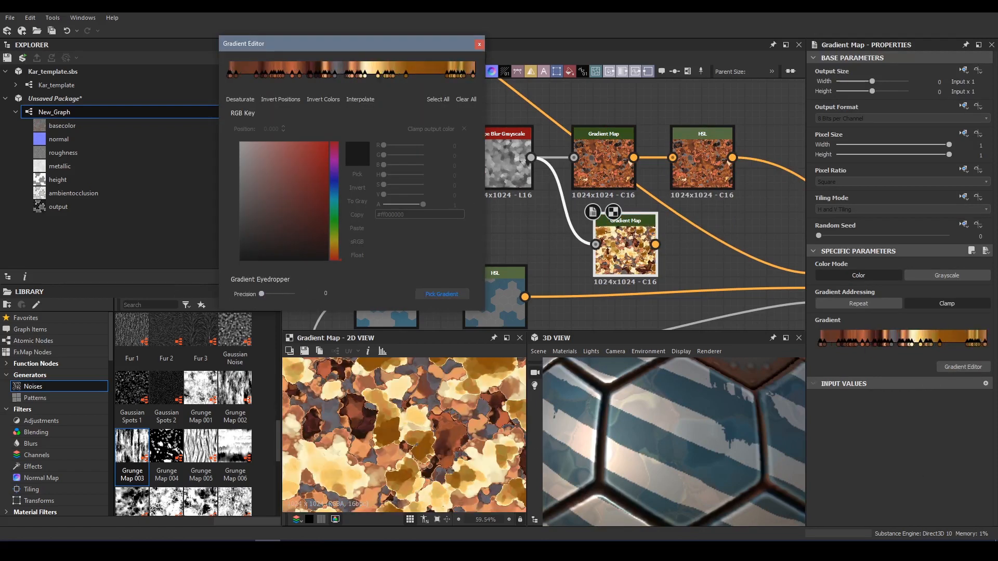
{"action": "left_click_drag", "start_coordinate": [393, 75], "coordinate": [308, 79]}
{"action": "left_click_drag", "start_coordinate": [446, 78], "coordinate": [354, 78]}
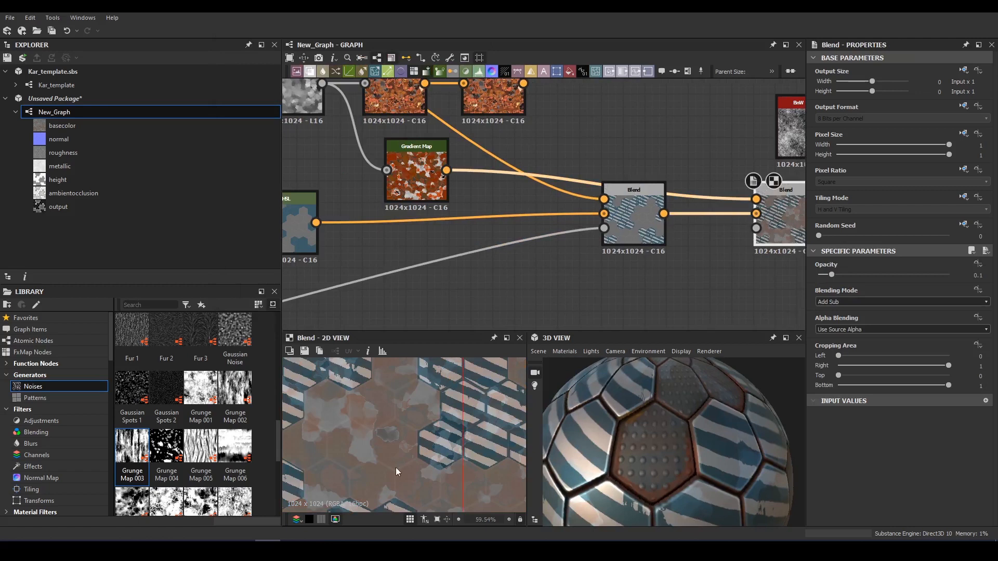
- Set the Add Sub Blend's Opacity to 0.08 and view the duplicate Gradient Map's output
{"action": "left_click_drag", "start_coordinate": [949, 275], "coordinate": [827, 276]}
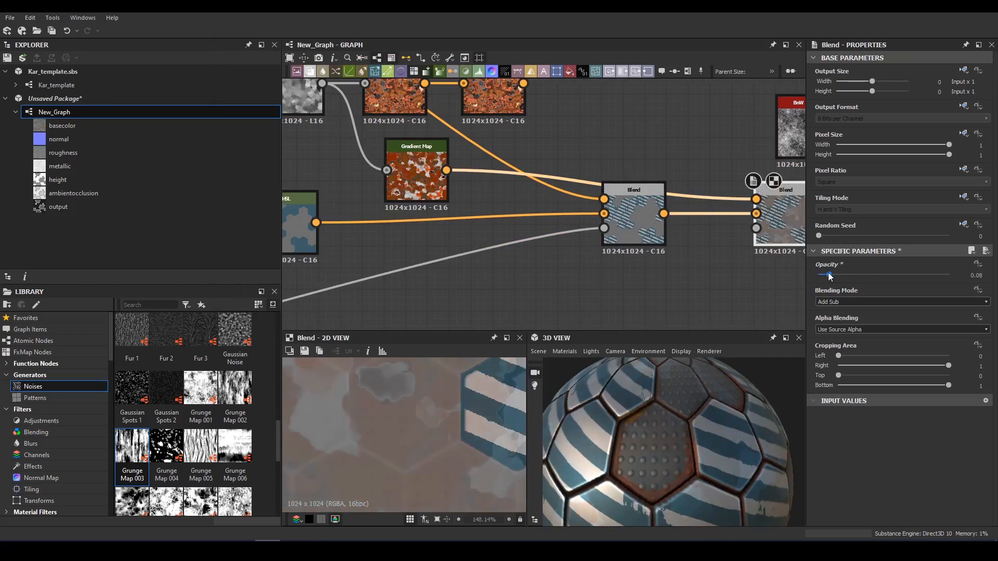
{"action": "scroll", "coordinate": [634, 142], "scroll_direction": "down", "scroll_amount": 5}
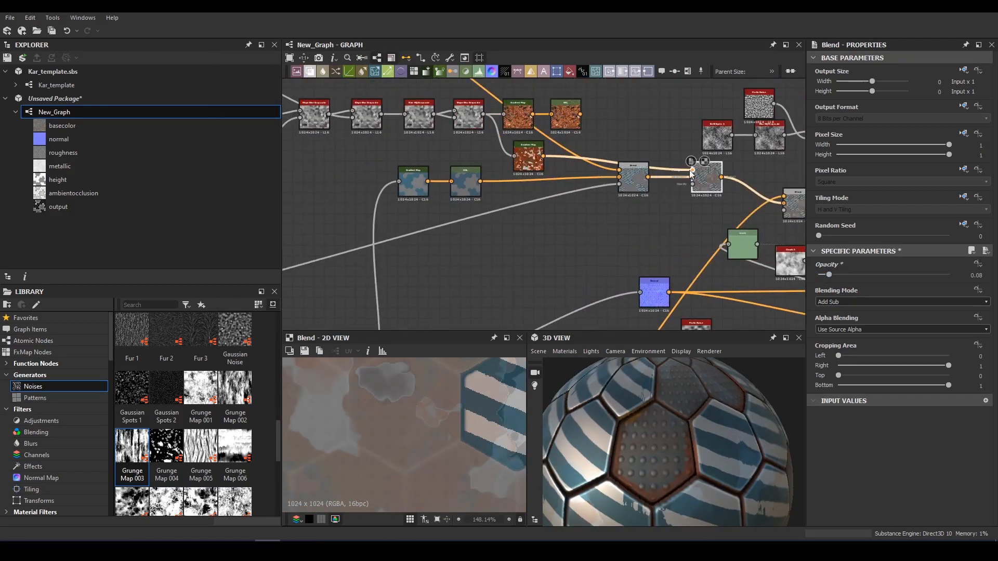
{"action": "left_click", "coordinate": [528, 158]}
- Insert a Blend before the Roughness output, with the last Slope Blur Grayscale as foreground, Multiply mode and Opacity 0.35
{"action": "scroll", "coordinate": [693, 221], "scroll_direction": "down", "scroll_amount": 5}
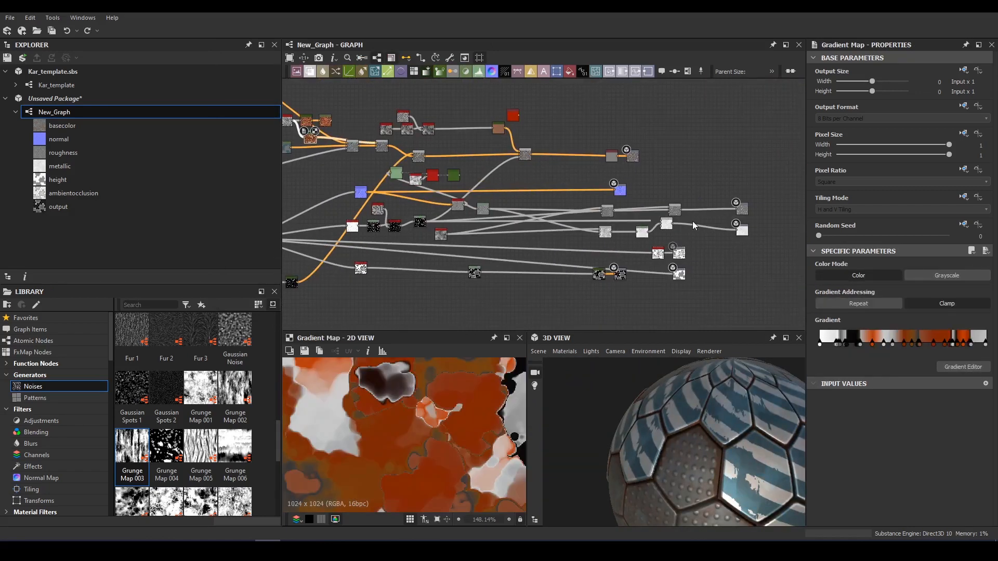
{"action": "scroll", "coordinate": [701, 201], "scroll_direction": "up", "scroll_amount": 2}
{"action": "left_click", "coordinate": [717, 236]}
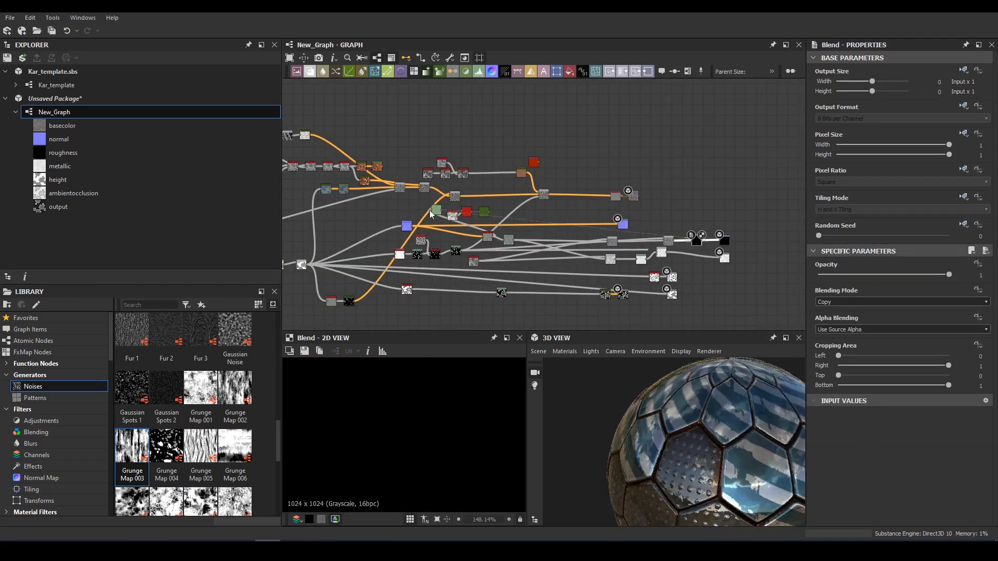
{"action": "scroll", "coordinate": [591, 182], "scroll_direction": "up", "scroll_amount": 6}
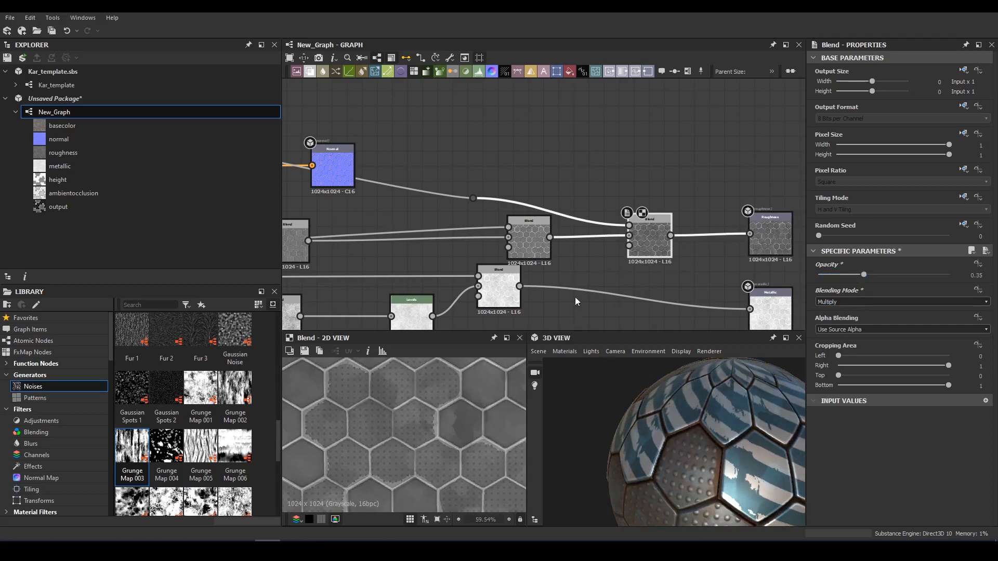
- Insert a Blend before the Metallic output, fed by the same routing dot, with Subtract mode and Opacity 0.3
{"action": "scroll", "coordinate": [571, 287], "scroll_direction": "up", "scroll_amount": 2}
{"action": "left_click", "coordinate": [568, 290]}
{"action": "key", "text": "space"}
{"action": "type", "text": "bl"}
{"action": "key", "text": "Return"}
{"action": "left_click_drag", "start_coordinate": [633, 288], "coordinate": [430, 160]}
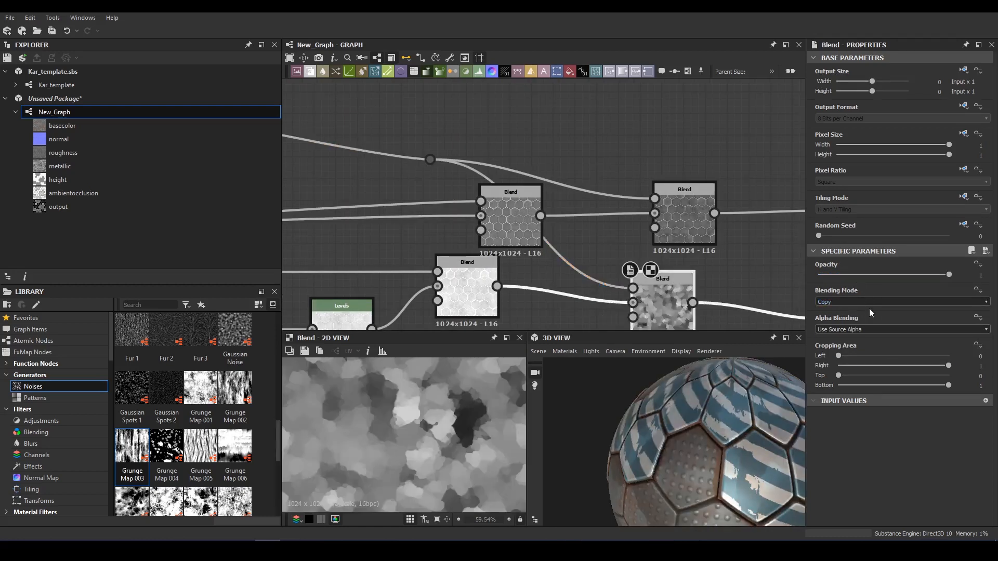
{"action": "scroll", "coordinate": [870, 303], "scroll_direction": "down", "scroll_amount": 2}
{"action": "left_click_drag", "start_coordinate": [878, 275], "coordinate": [857, 272]}
{"action": "left_click_drag", "start_coordinate": [627, 434], "coordinate": [645, 413]}
{"action": "scroll", "coordinate": [646, 412], "scroll_direction": "down", "scroll_amount": 4}
- Connect the rust HSL to the Add Sub Blend's foreground in place of the duplicate Gradient Map
{"action": "middle_click_drag", "start_coordinate": [626, 245], "coordinate": [592, 209]}
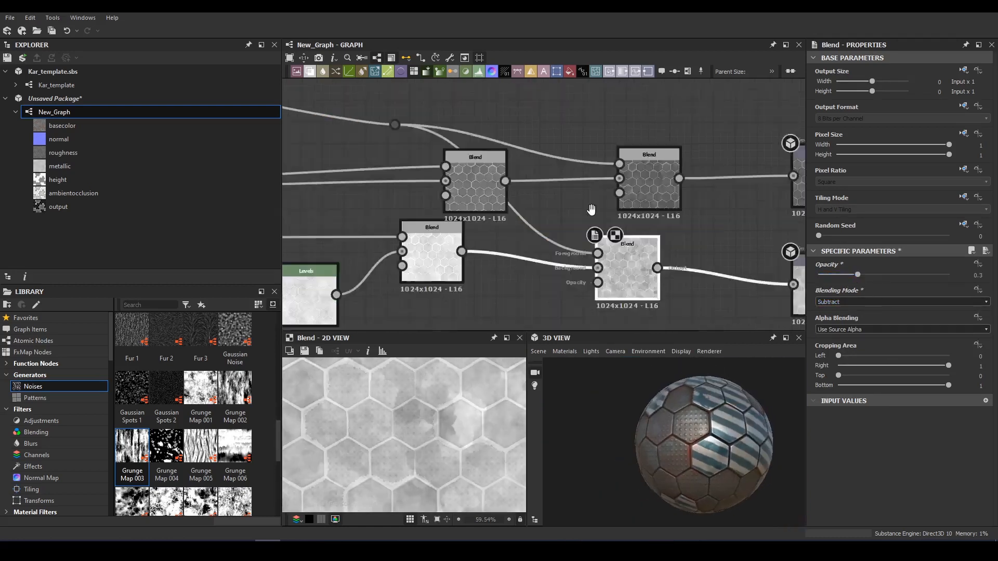
{"action": "scroll", "coordinate": [592, 209], "scroll_direction": "down", "scroll_amount": 5}
{"action": "middle_click_drag", "start_coordinate": [416, 161], "coordinate": [623, 234]}
{"action": "scroll", "coordinate": [444, 213], "scroll_direction": "up", "scroll_amount": 1}
{"action": "left_click_drag", "start_coordinate": [425, 159], "coordinate": [443, 208]}
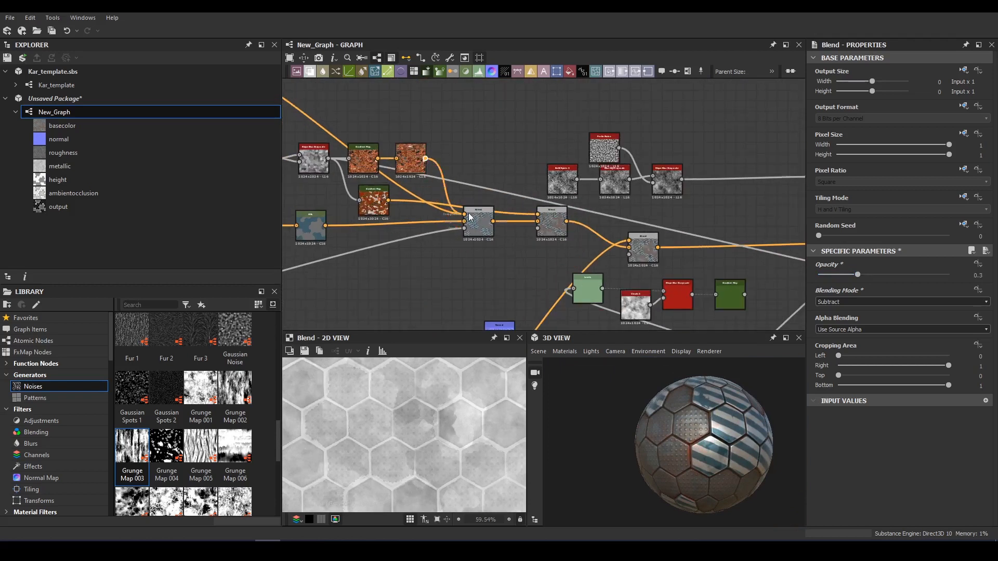
- Set the Add Sub Blend's Opacity to 0.05 and check the material on the sphere
{"action": "scroll", "coordinate": [742, 416], "scroll_direction": "up", "scroll_amount": 3}
{"action": "left_click", "coordinate": [555, 222]}
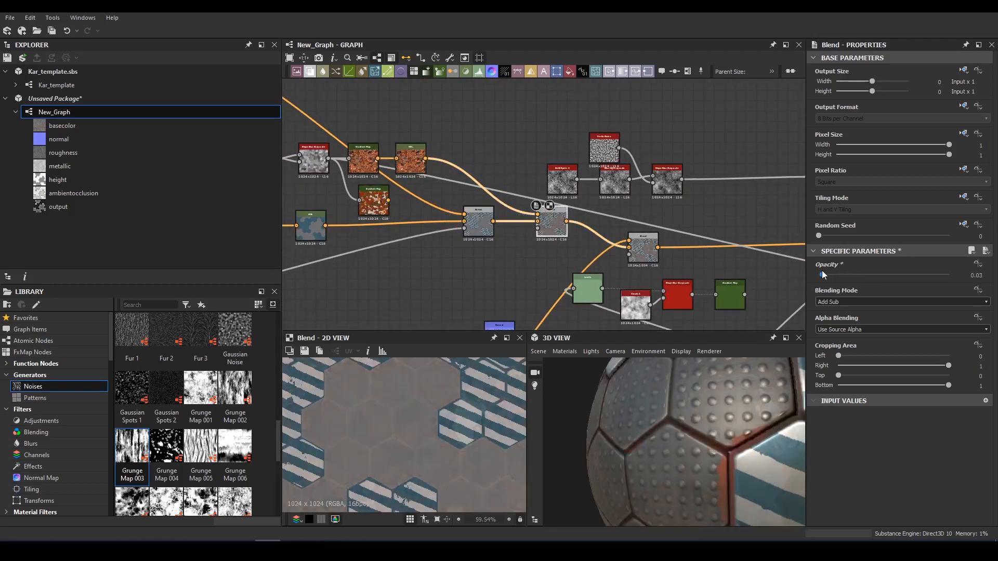
{"action": "left_click_drag", "start_coordinate": [822, 273], "coordinate": [825, 273]}
{"action": "scroll", "coordinate": [770, 396], "scroll_direction": "down", "scroll_amount": 5}
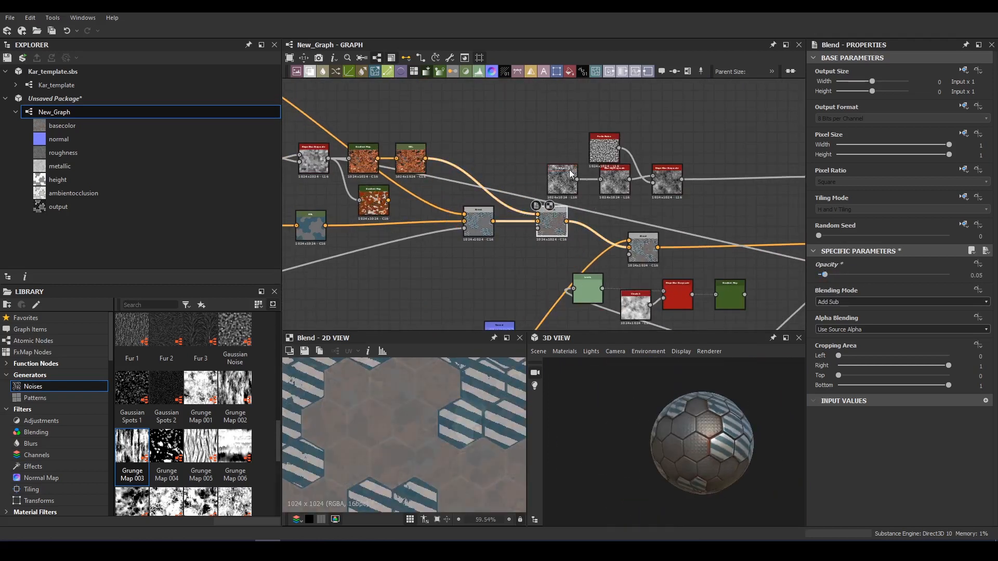
{"action": "left_click_drag", "start_coordinate": [764, 415], "coordinate": [784, 439]}
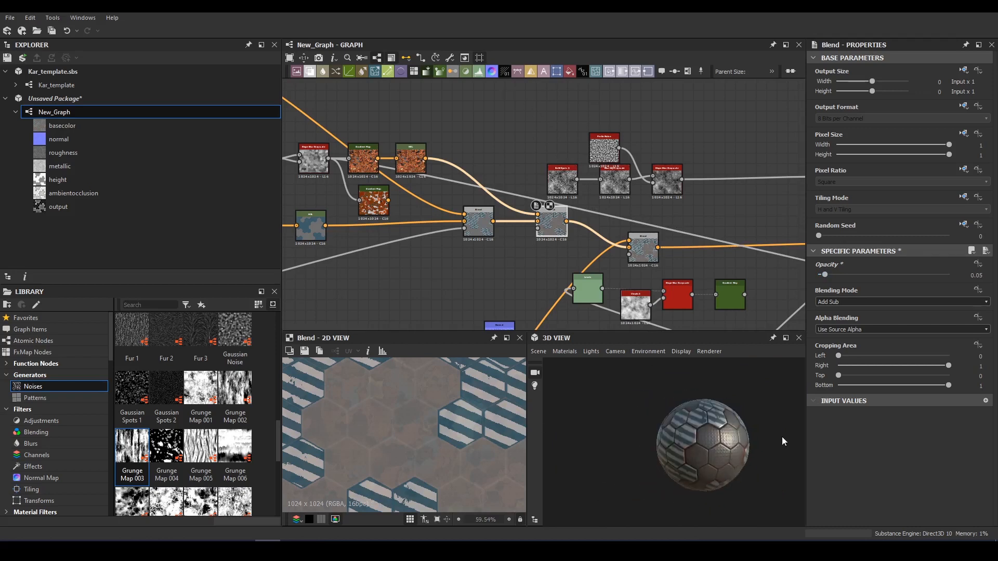